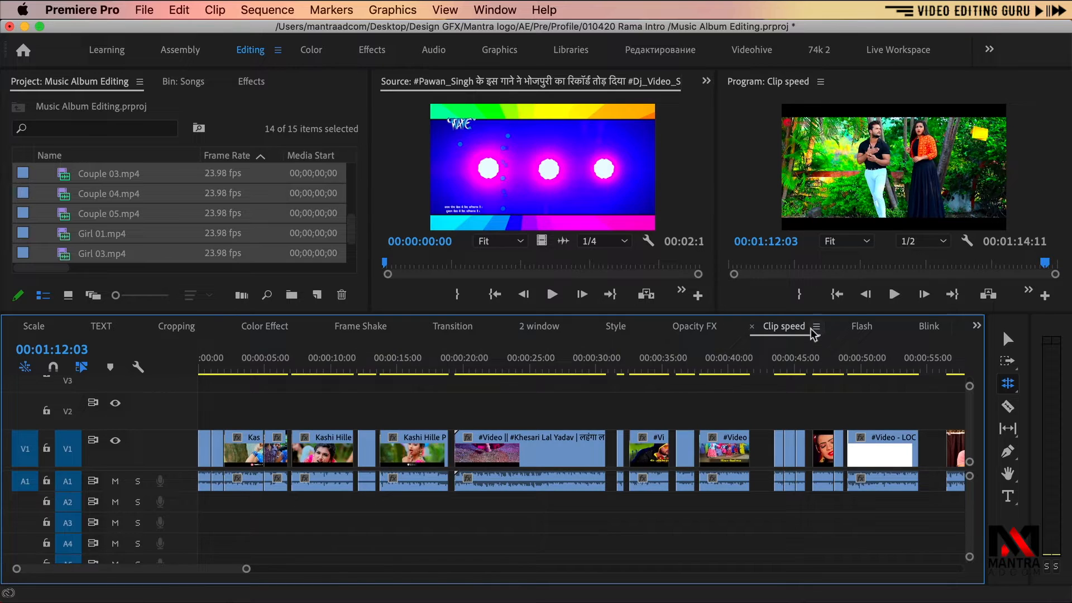
Step: Open the Mantra Video Editing Guru sequence and reduce its timeline to one video and one audio track
left_click(865, 328)
left_click(926, 327)
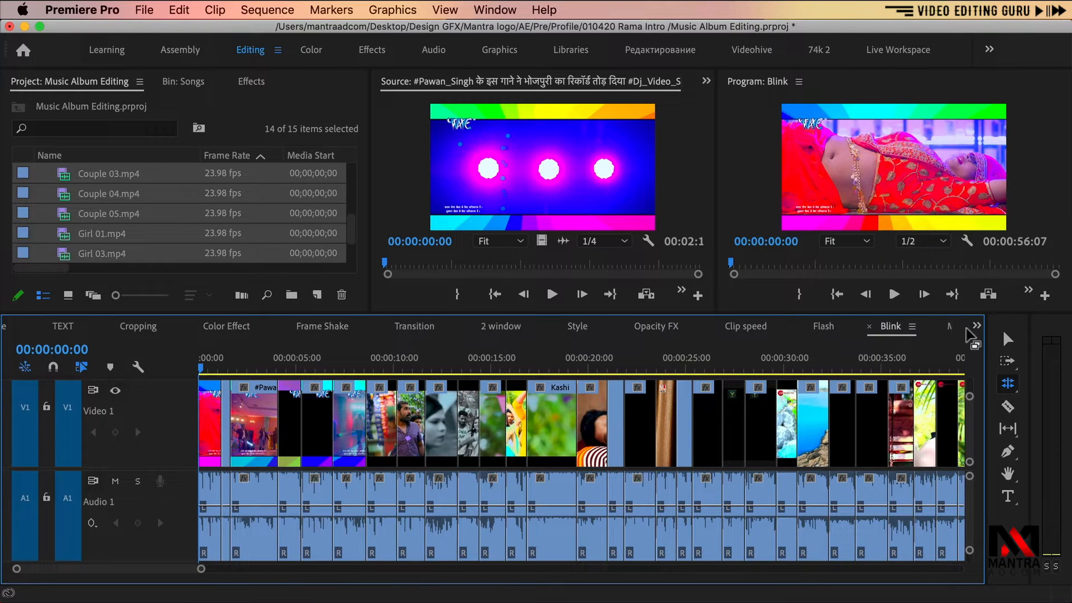
left_click(913, 333)
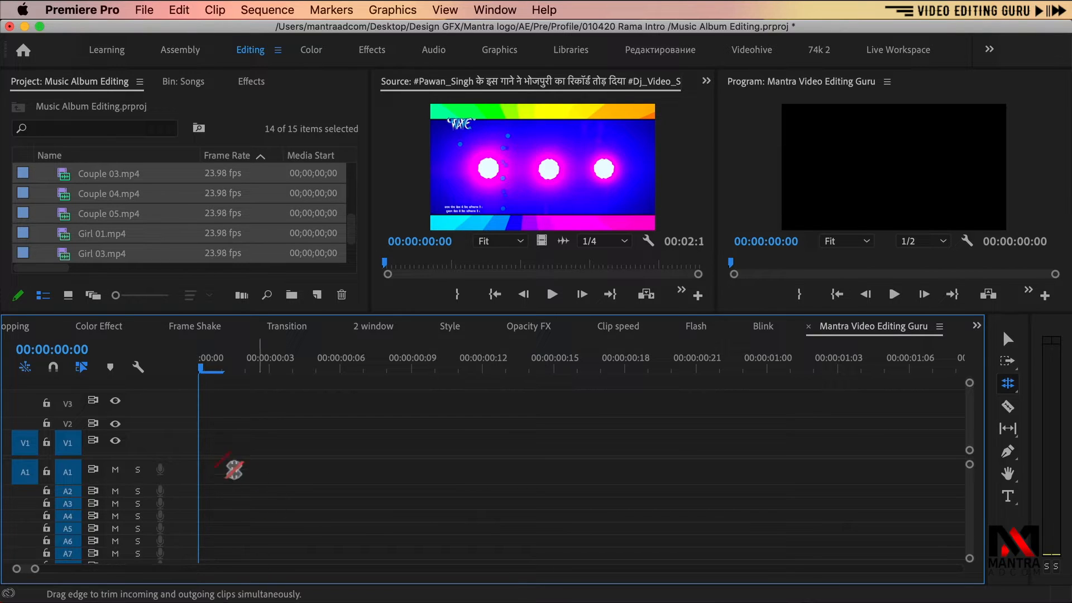
left_click_drag(146, 430, 173, 494)
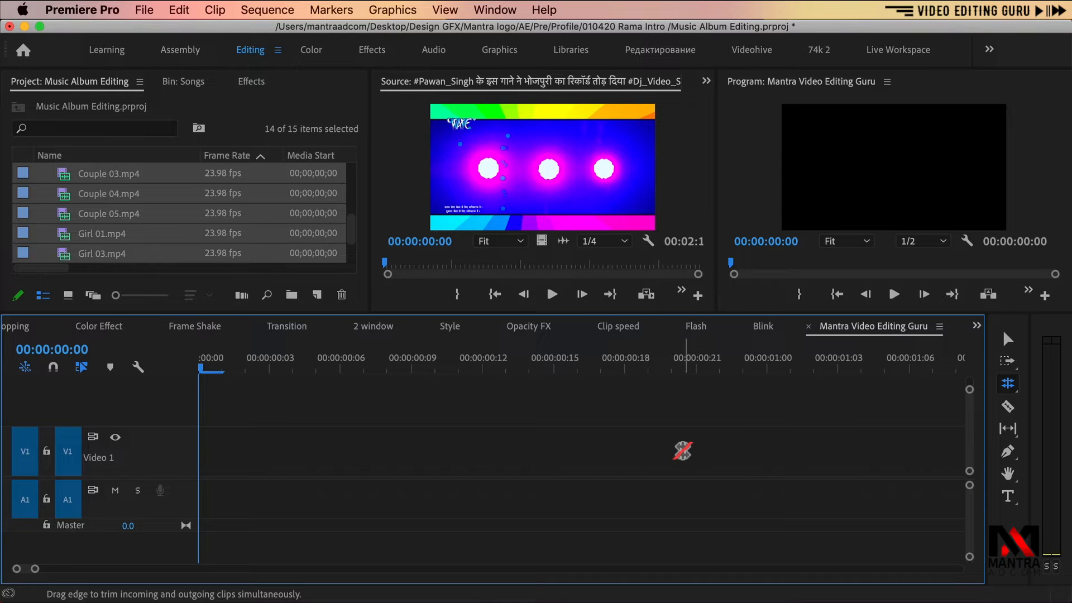
Step: Open the Blink sequence and reduce the heights of its Video 1 and Audio 1 tracks
left_click(760, 328)
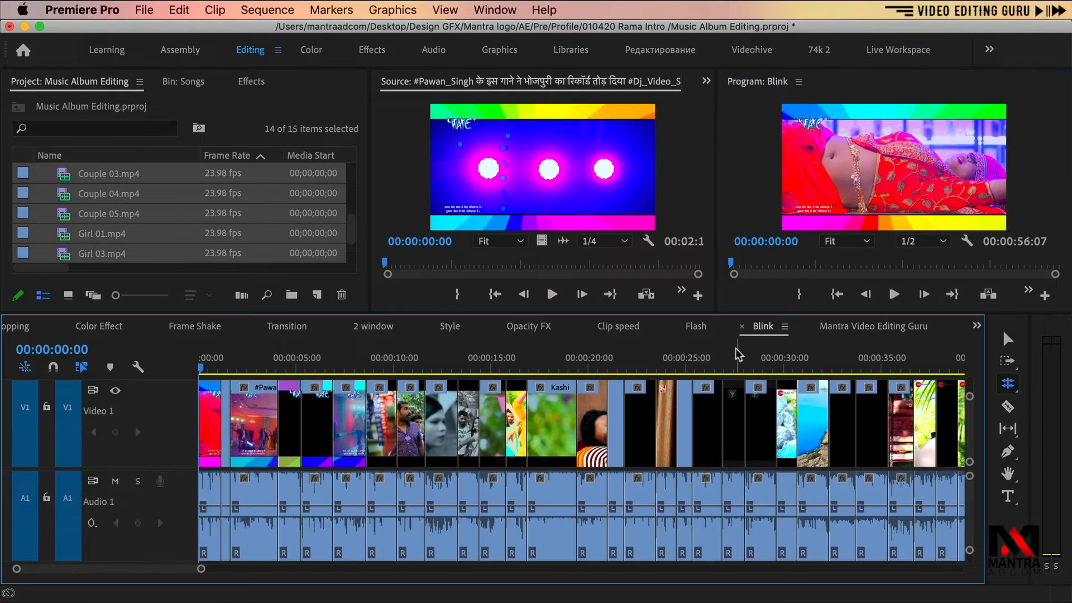
left_click_drag(671, 364, 130, 447)
left_click_drag(162, 558, 167, 527)
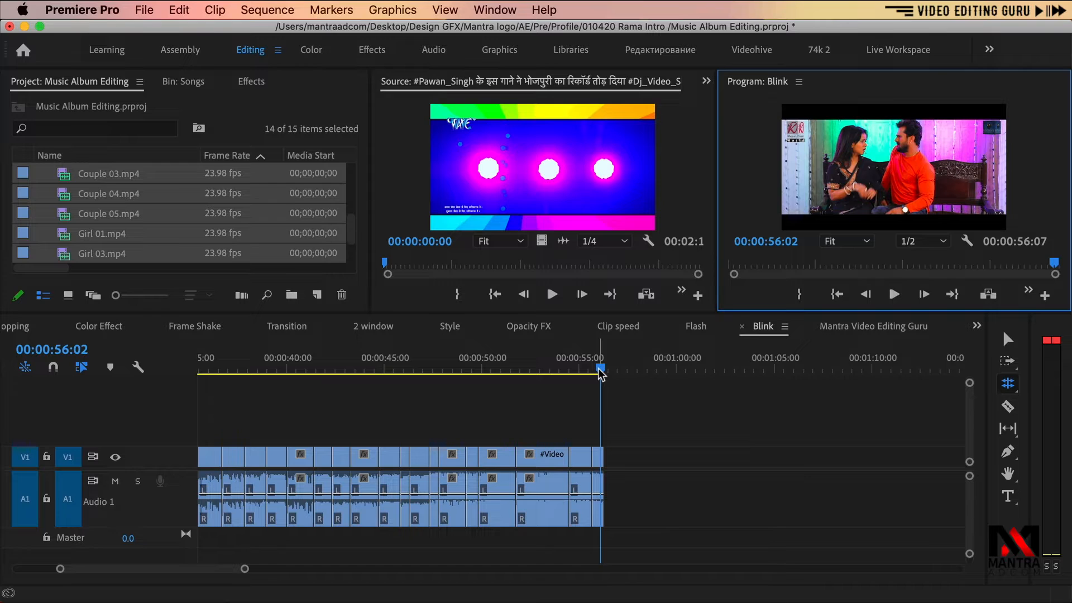
left_click(535, 368)
left_click_drag(535, 368, 196, 381)
scroll(358, 401, "up", 10)
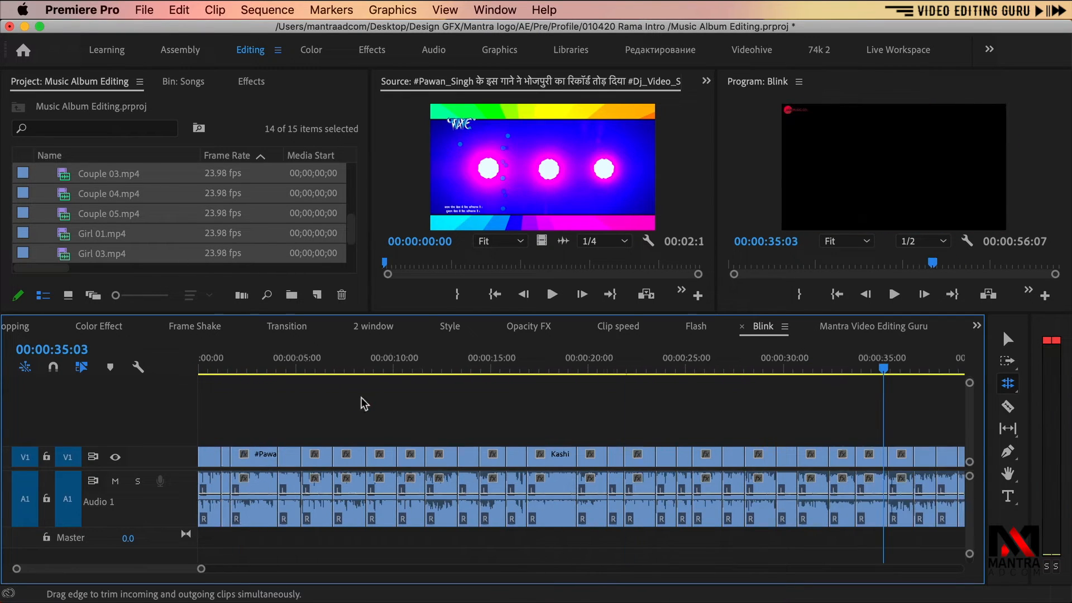
left_click(375, 361)
left_click_drag(377, 361, 470, 363)
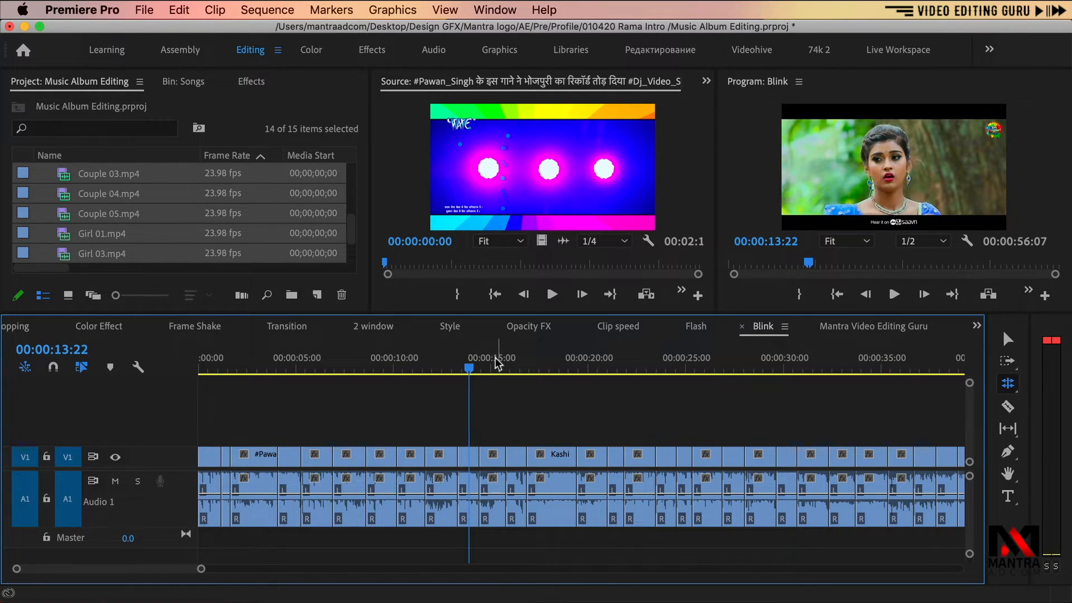
key("=")
key("=")
key("=")
left_click_drag(413, 361, 454, 360)
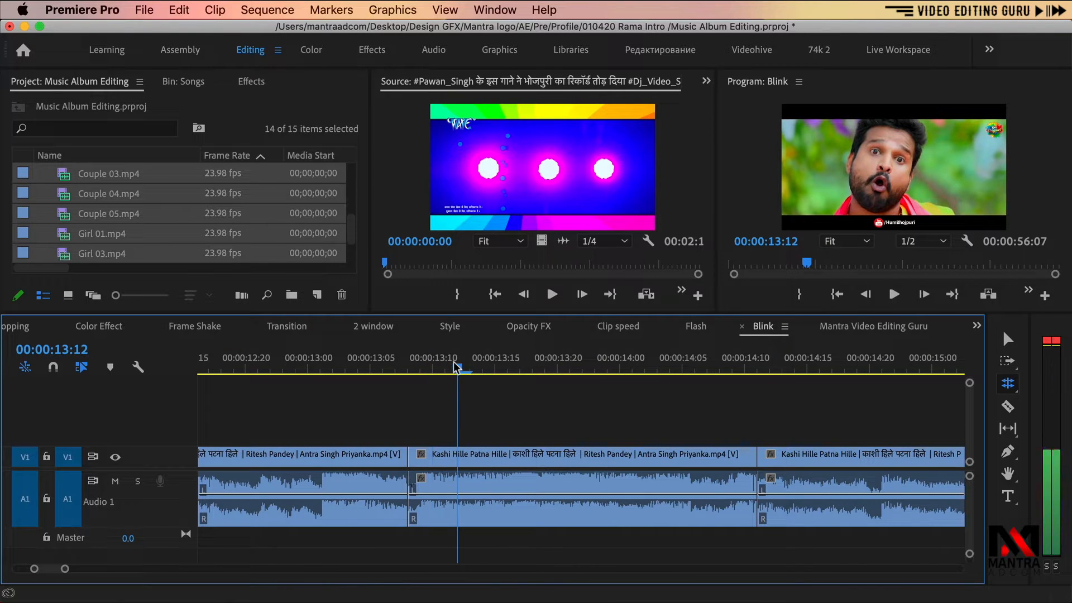
Step: Examine the blink effect frame by frame from 00:00:13:12 to 00:00:13:22, and play on to 00:00:14:22
key("Right")
key("Right")
key("Right")
key("Right")
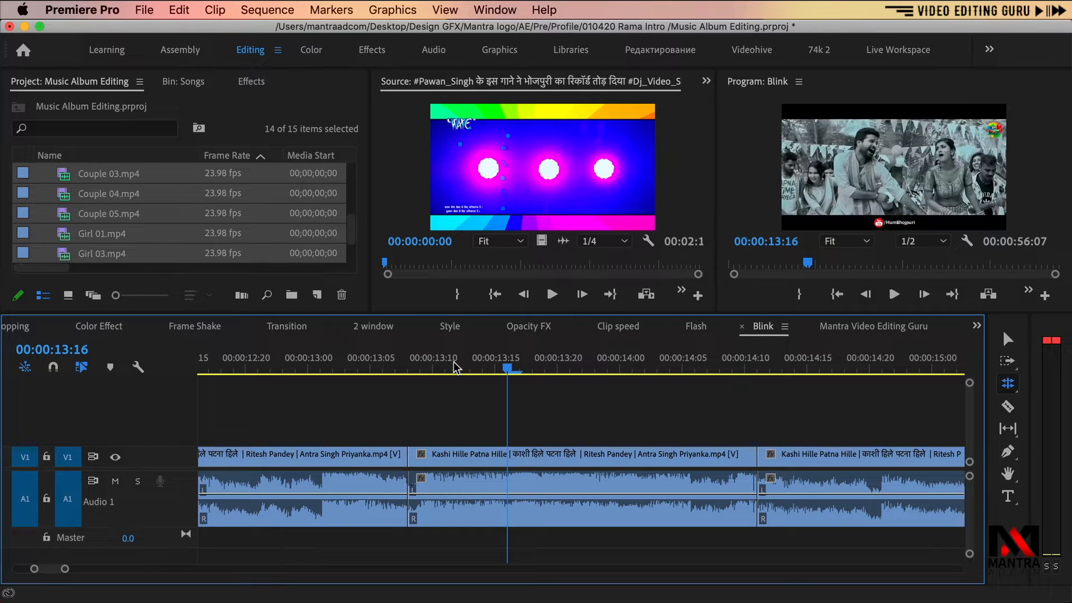
key("Right")
key("Right")
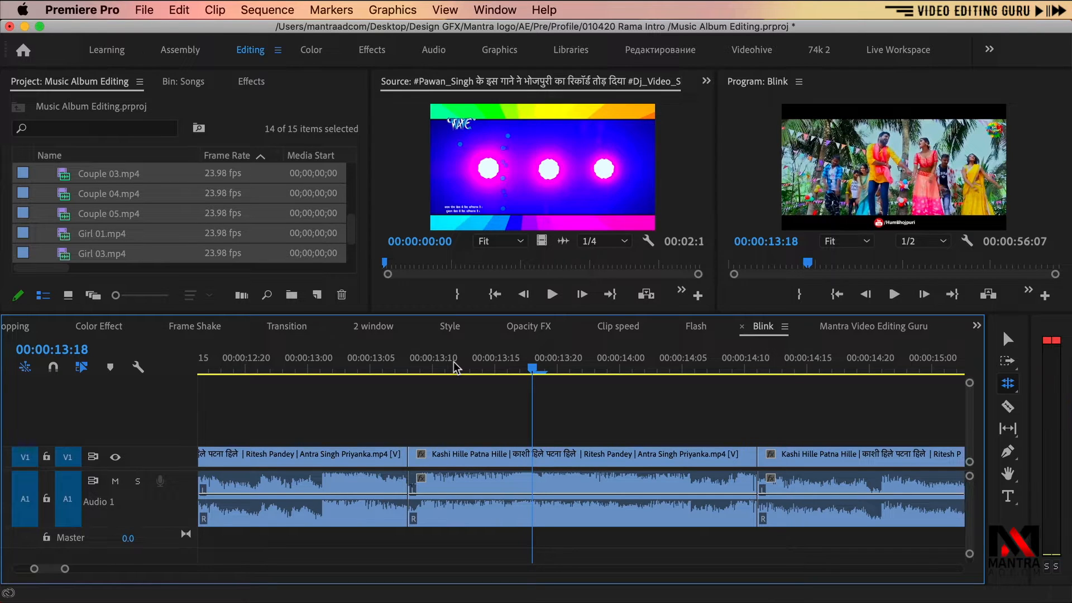
key("Right")
key("Right")
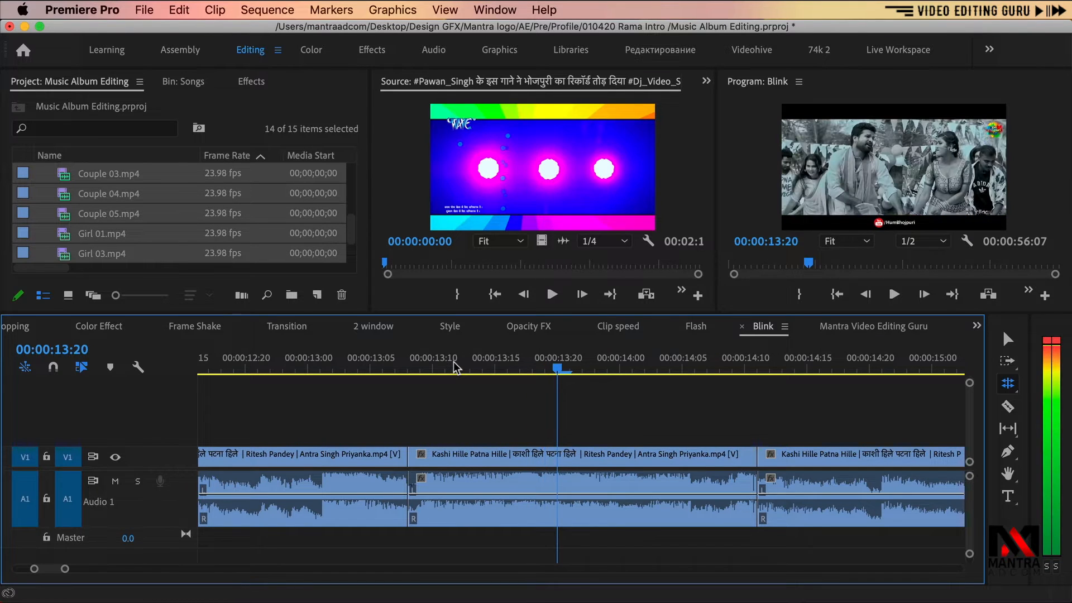
key("Right")
key("Right")
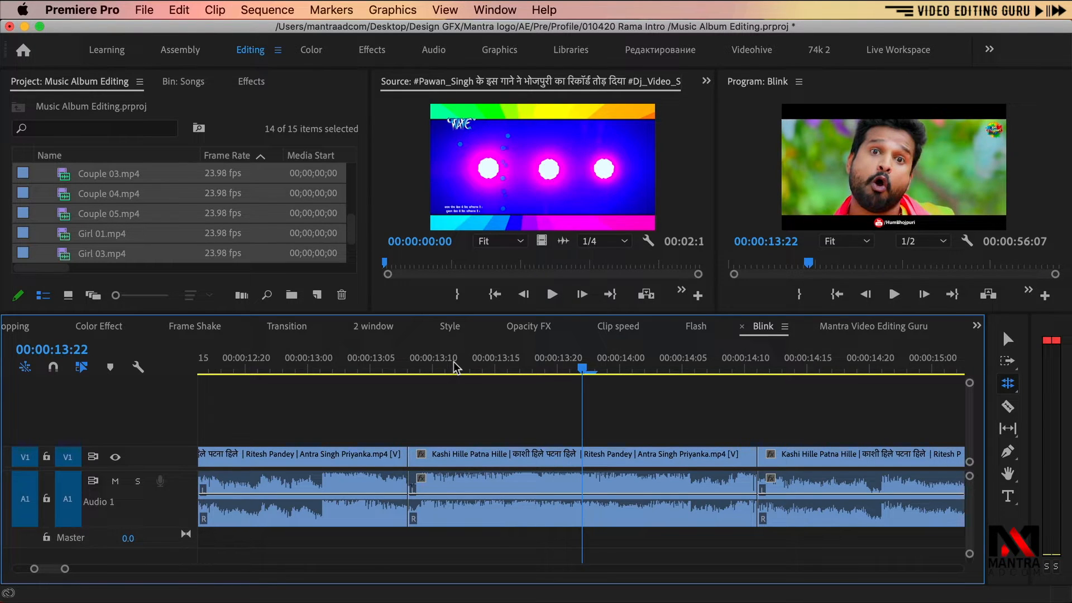
key("space")
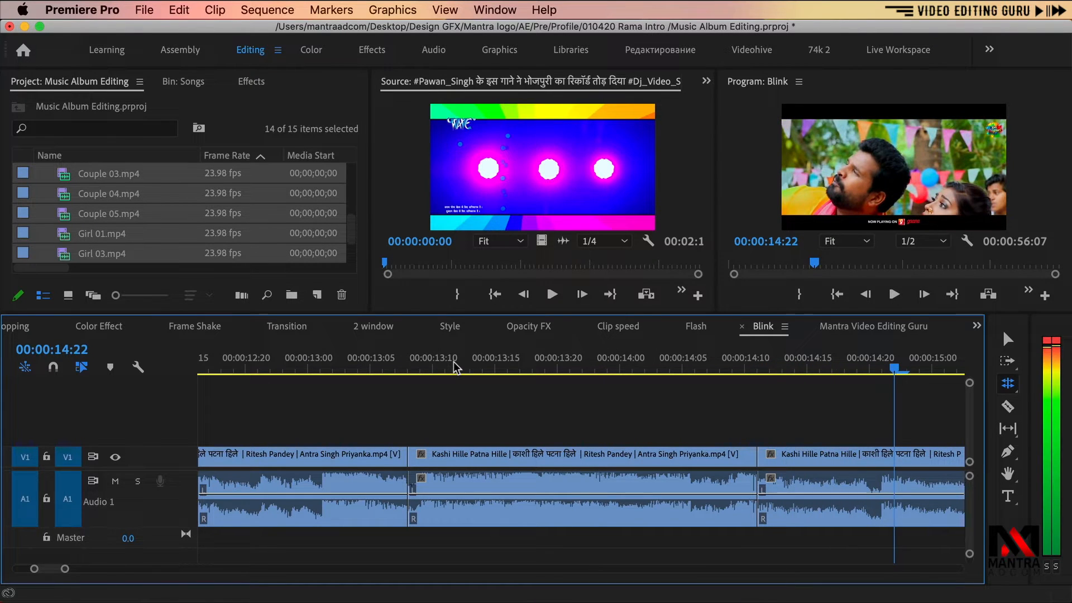
key("Left")
key("Left")
key("Left")
key("Left")
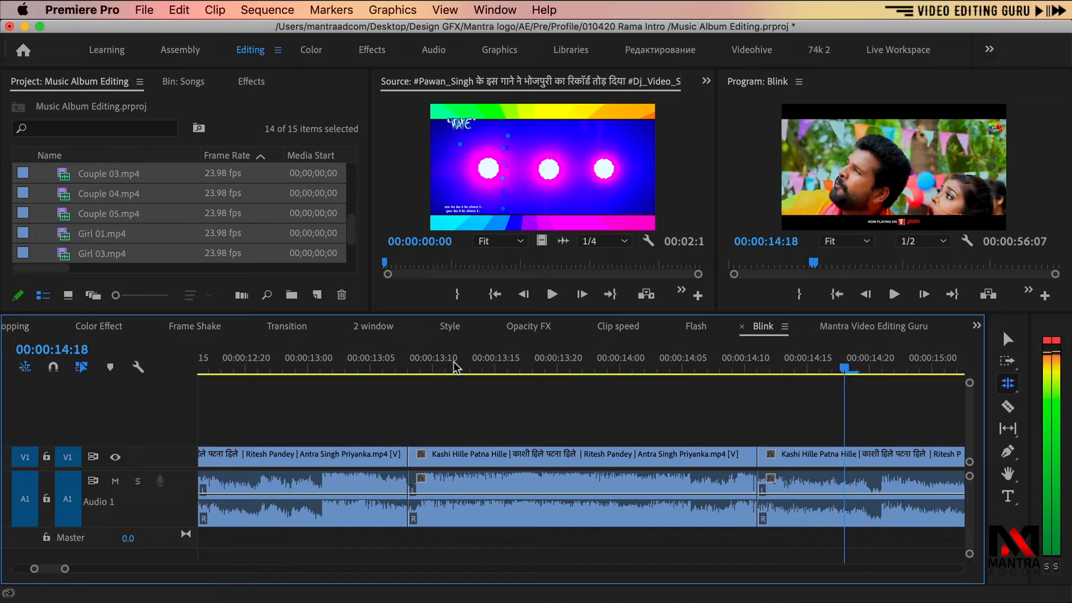
key("Left")
key("Right")
key("Right")
key("Right")
key("Right")
key("Right")
key("Right")
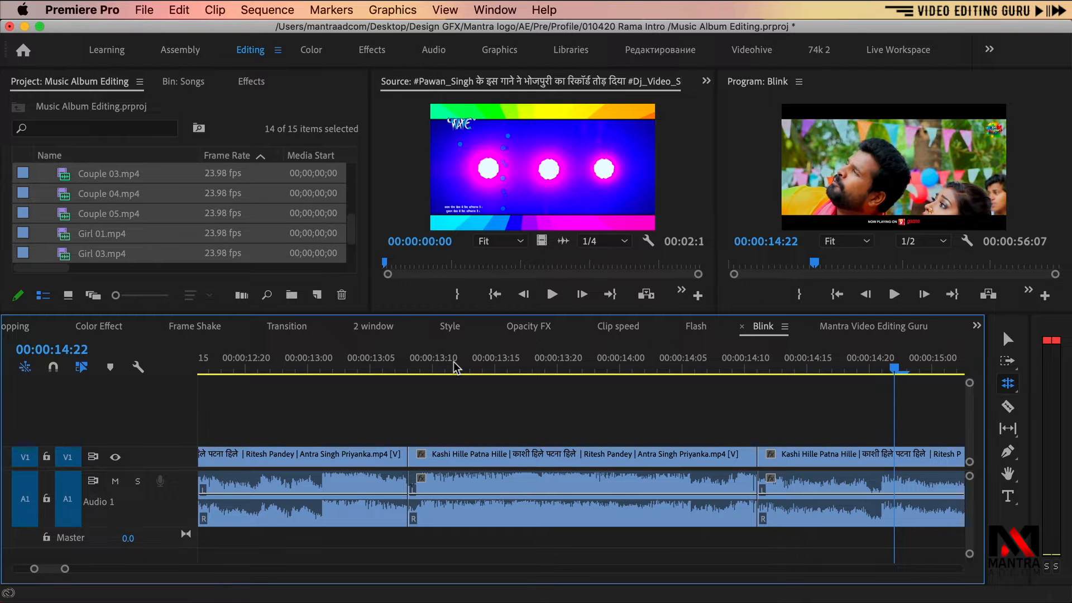
key("Down")
key("v")
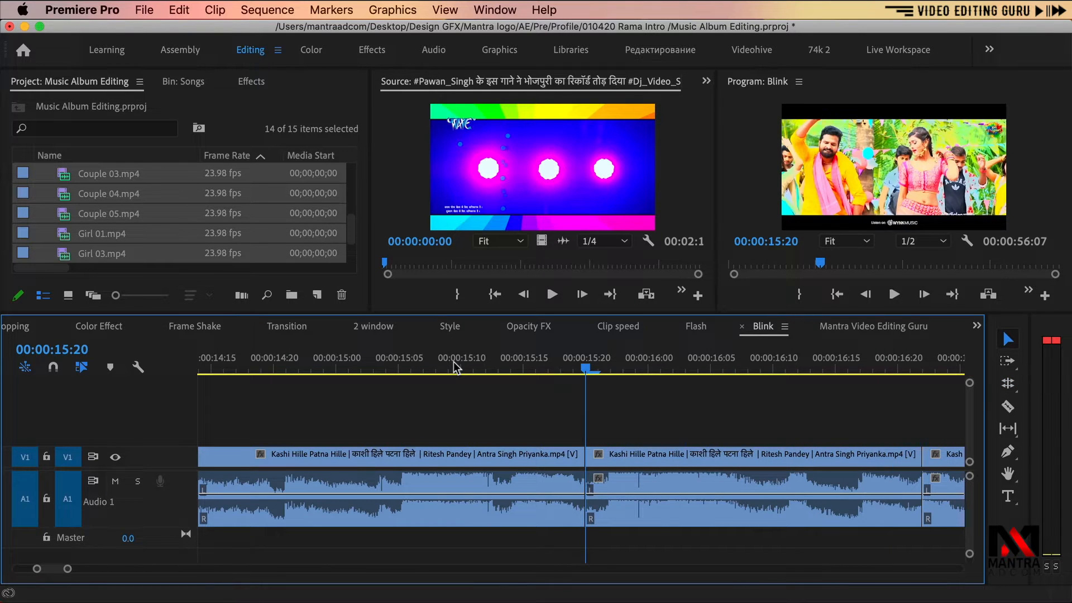
key("space")
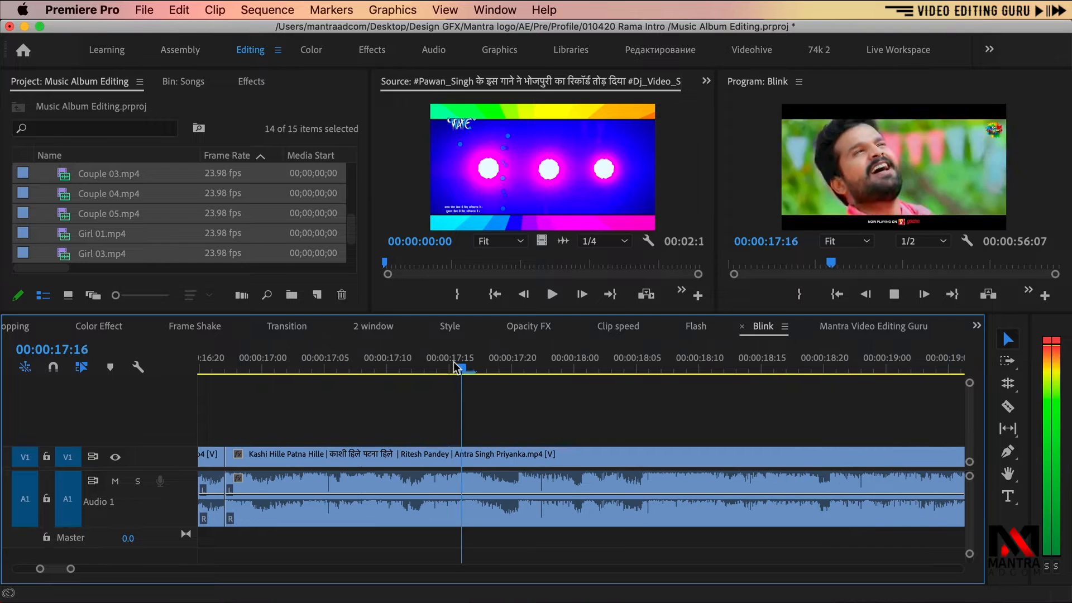
key("space")
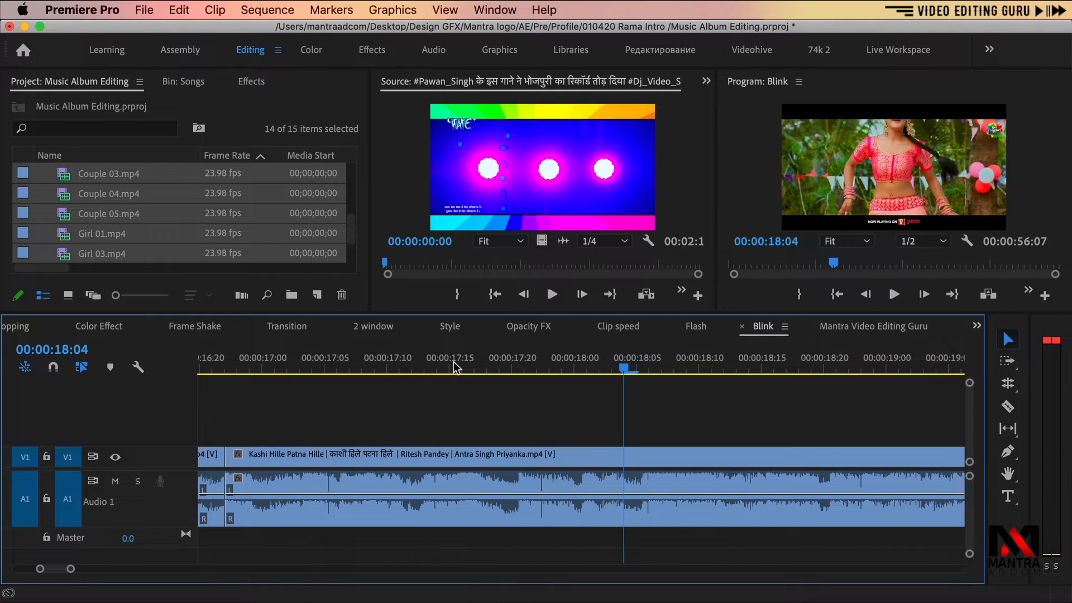
Step: Step back and forward frame by frame around 00:00:18:02 to examine how the shots alternate
key("Left")
key("Left")
key("Left")
key("Left")
key("Left")
key("Left")
key("Left")
key("Left")
key("Right")
key("Right")
key("Right")
key("Right")
key("Right")
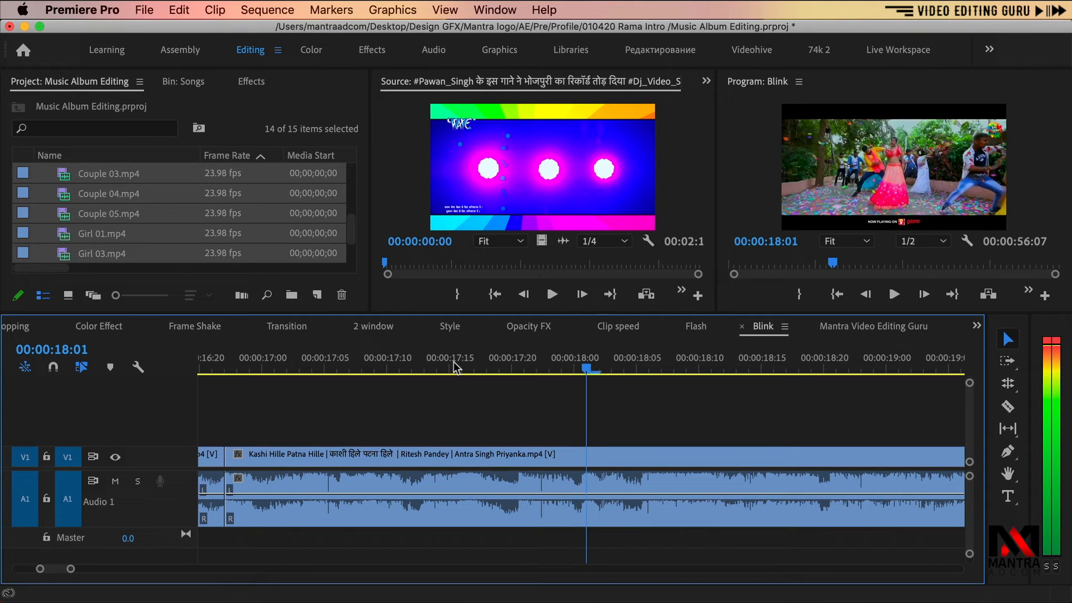
key("Right")
Step: Move the playhead back to 00:00:02:16 and play the Pawan Singh clip to about 00:00:03:14
key("minus")
key("minus")
key("minus")
key("minus")
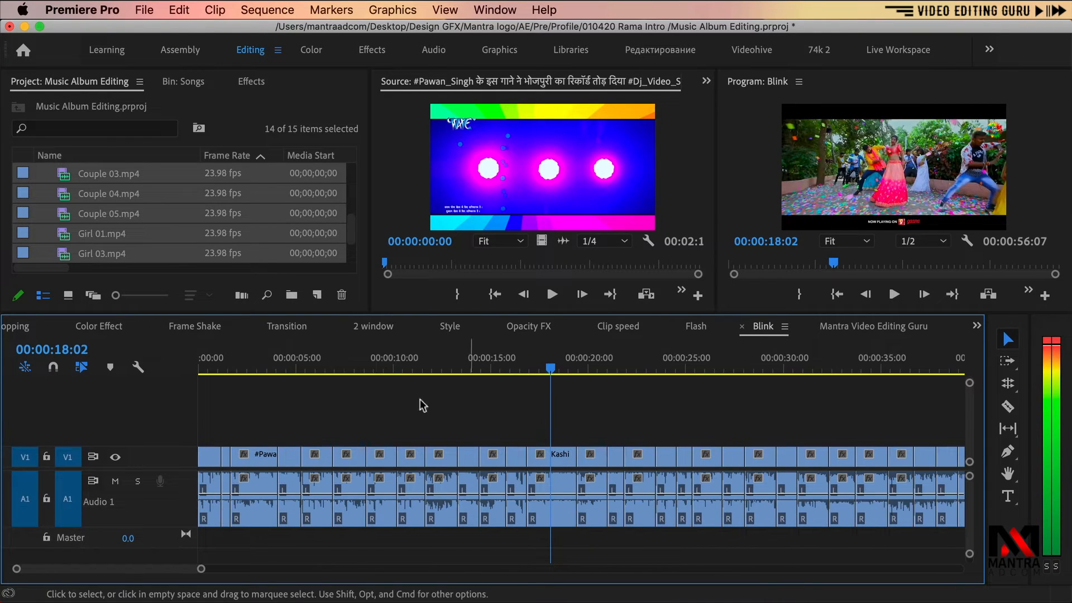
left_click_drag(304, 358, 252, 374)
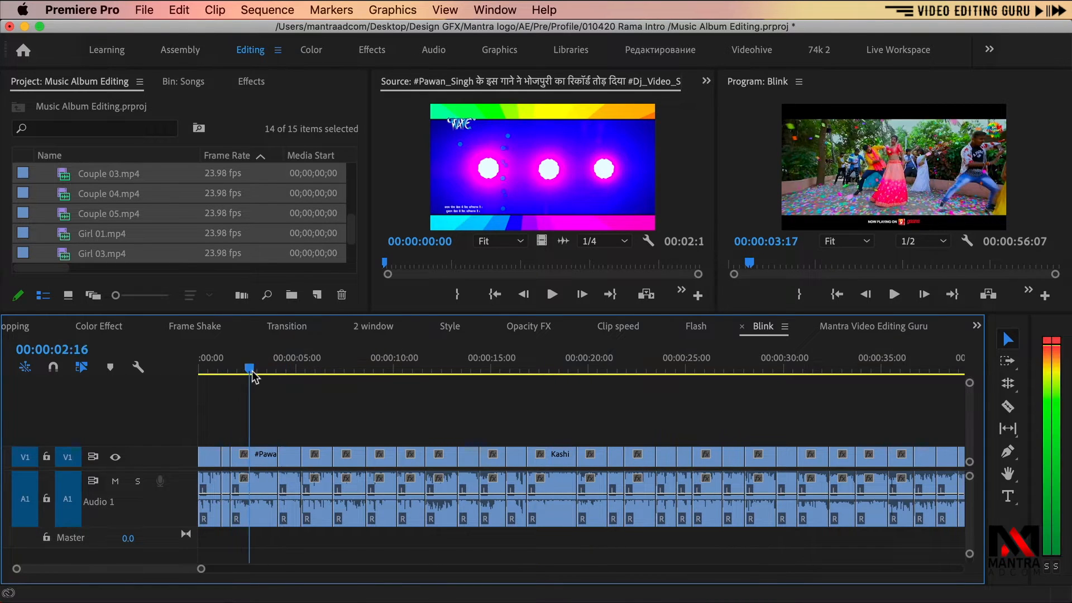
key("space")
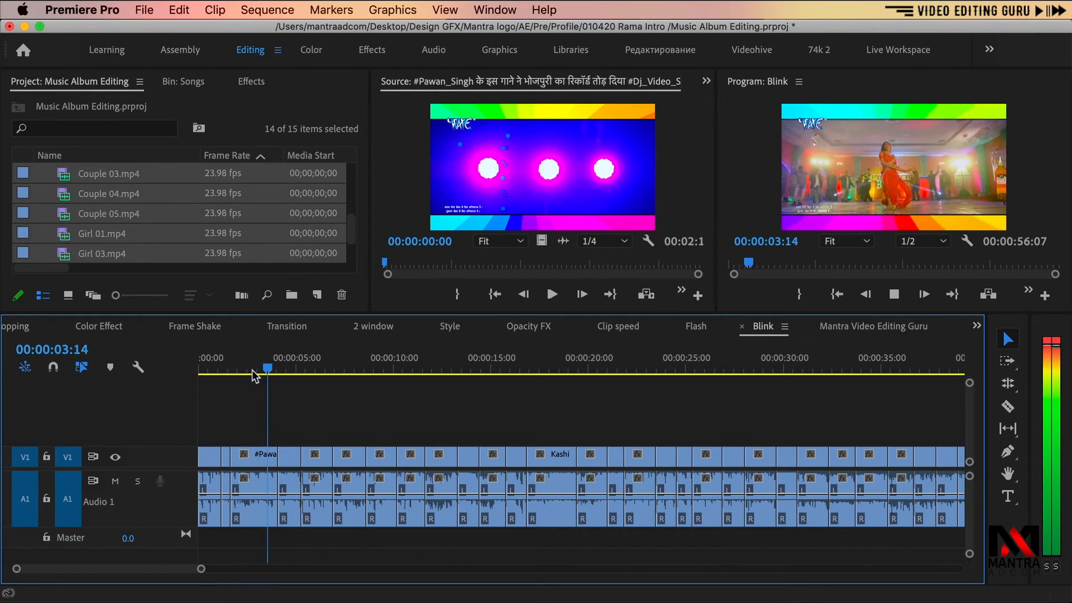
key("space")
Step: Examine the blink in the Pawan Singh clip frame by frame around 00:00:03:14, ending at 00:00:03:18
key("Left")
key("Left")
key("Right")
key("Right")
key("Left")
key("Left")
key("Left")
key("Left")
key("Left")
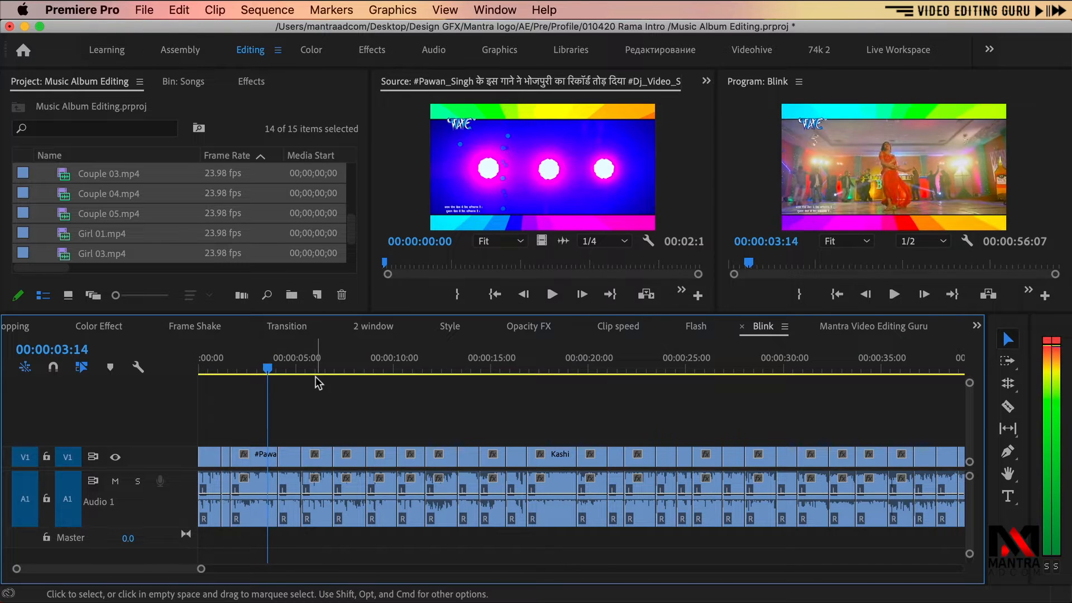
key("Left")
key("Right")
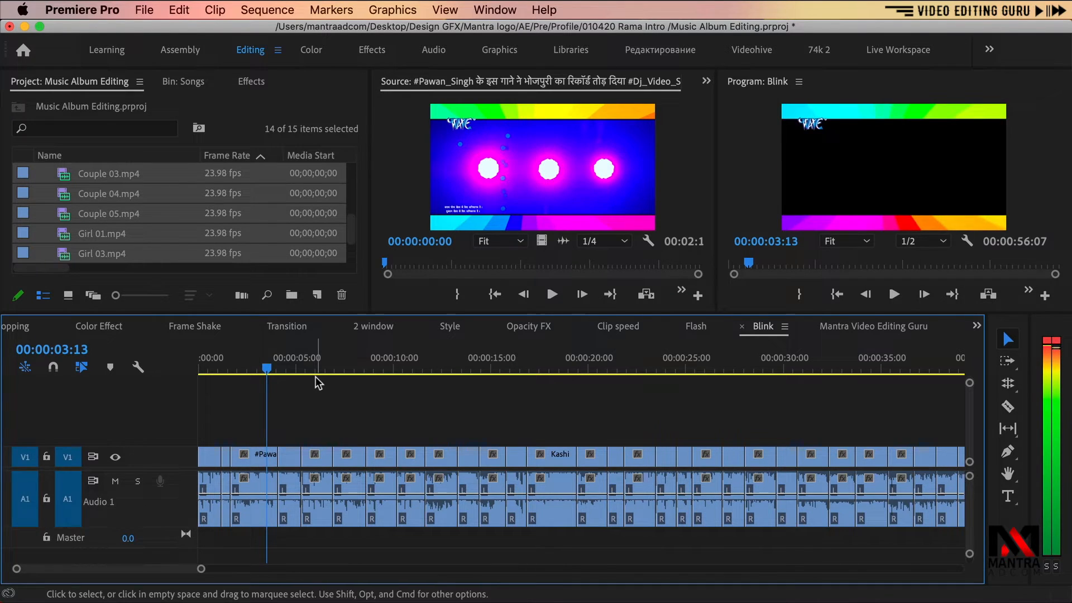
key("Right")
key("Right")
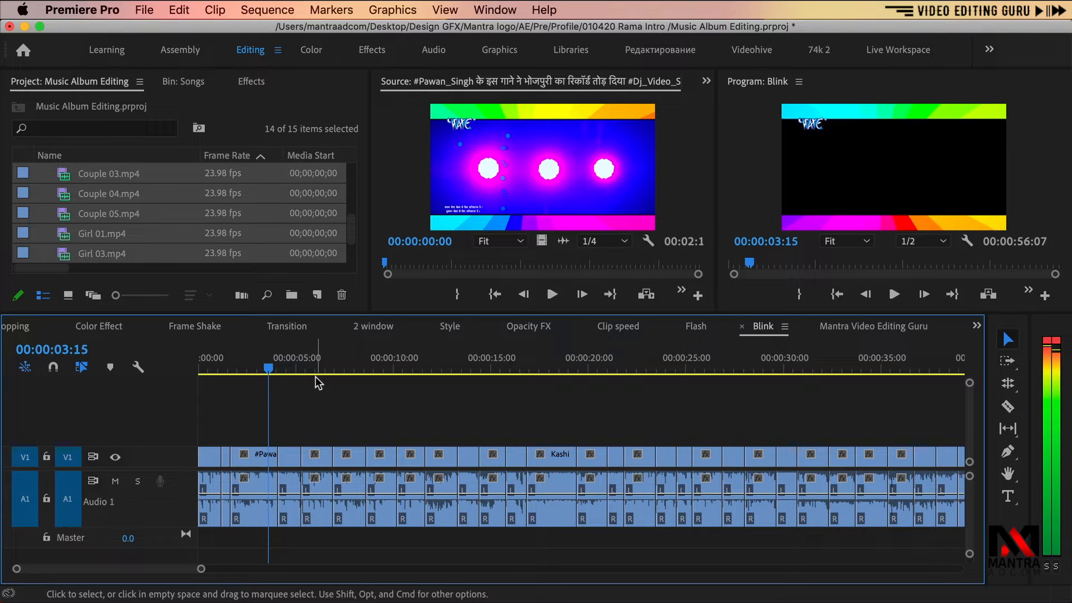
key("Right")
key("Right")
key("Right")
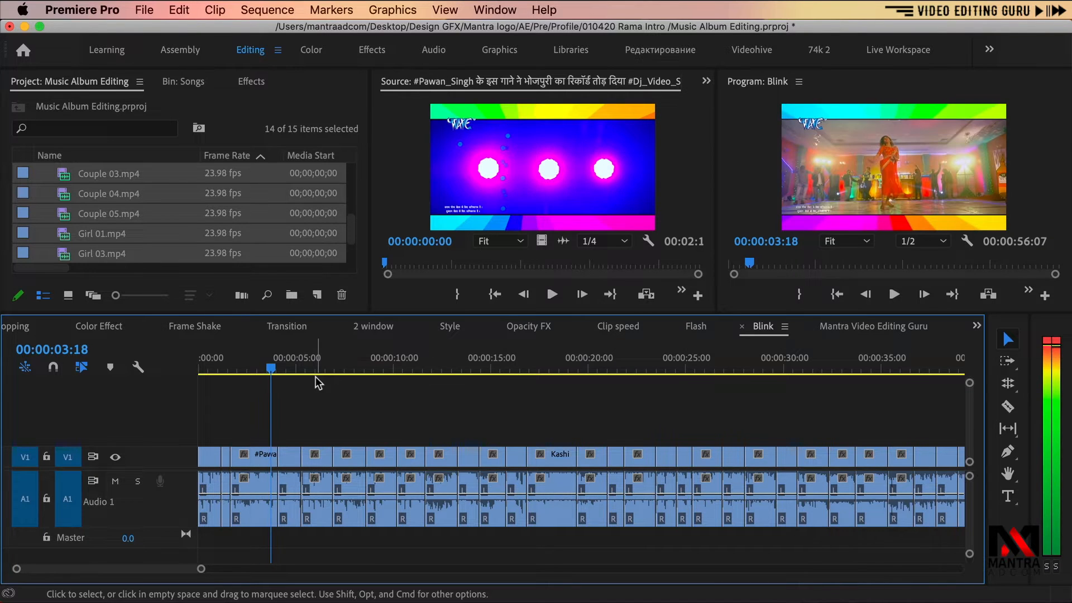
Step: Play the Blink sequence from 00:00:03:18 and step through the frames up to 00:00:06:17
key("space")
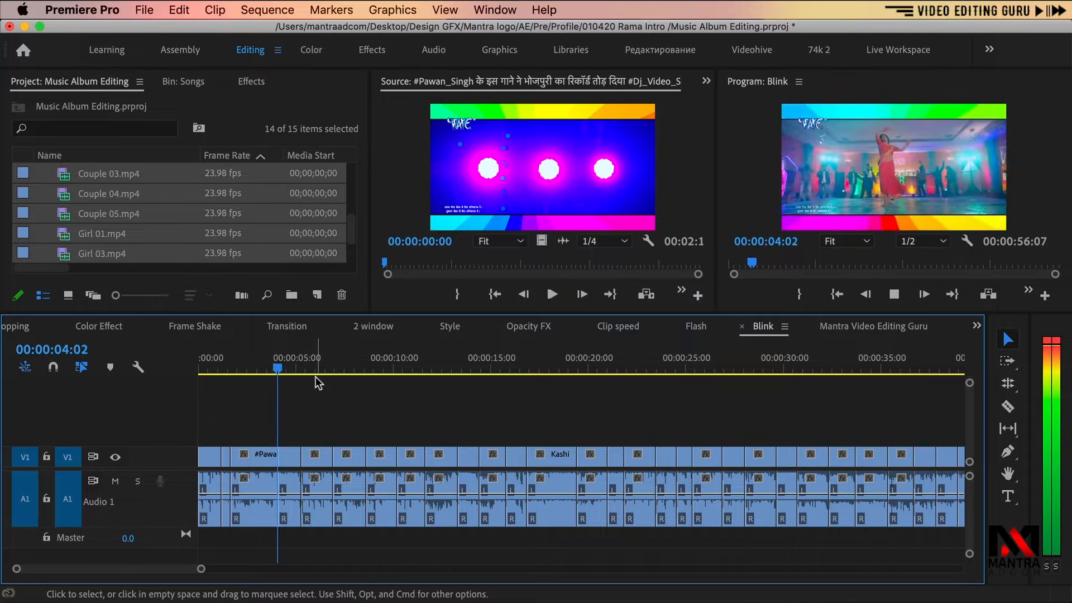
key("space")
key("space")
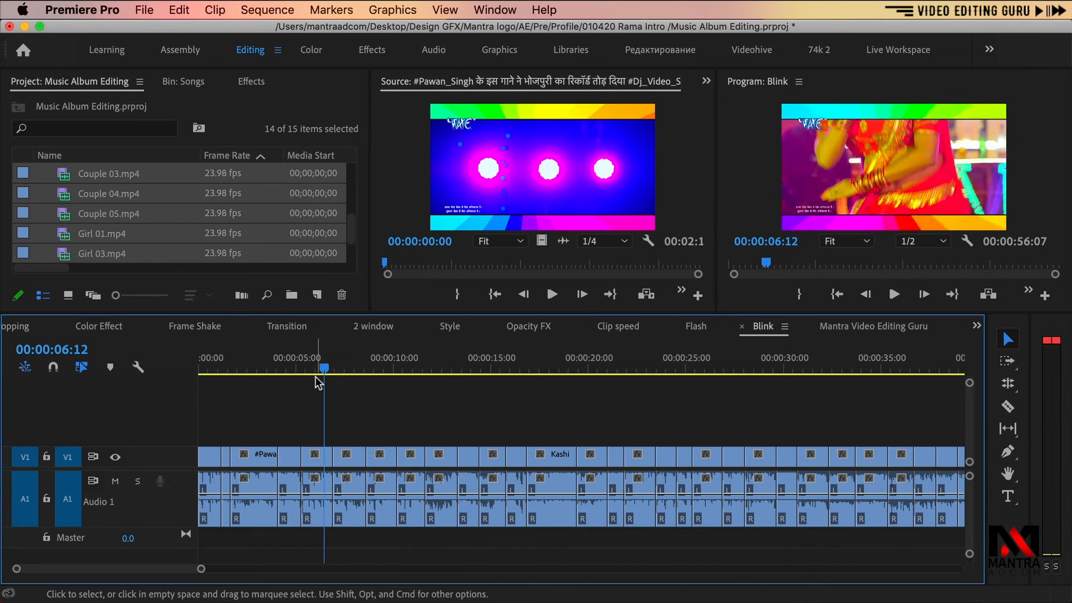
key("space")
key("Right")
key("Right")
key("Right")
key("Right")
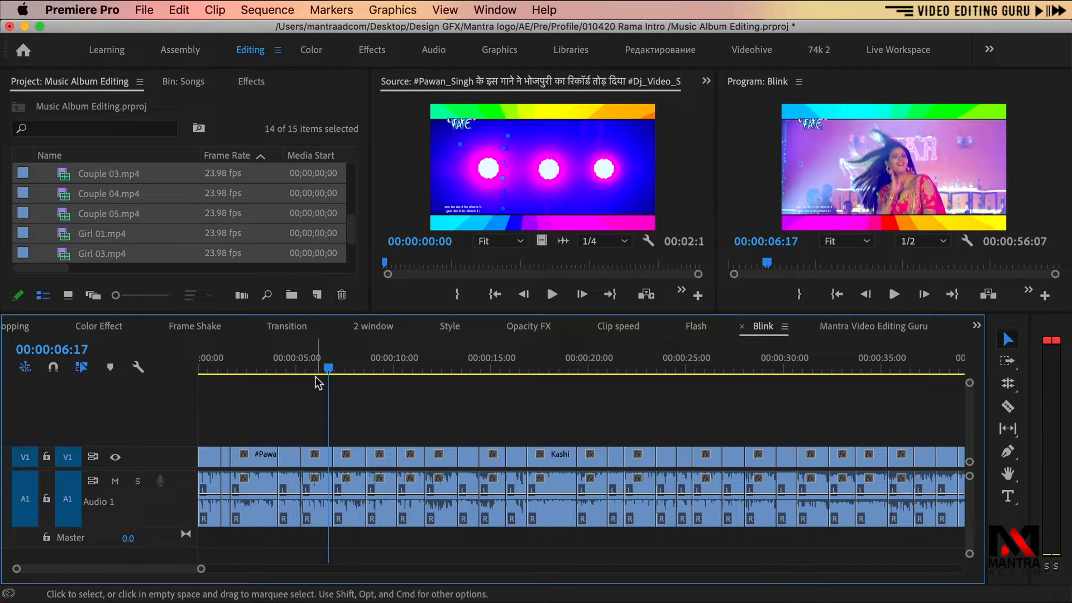
Step: Look over the whole Blink sequence and its closing clips near 00:00:52:10, keeping Blink as the open sequence
key("minus")
key("minus")
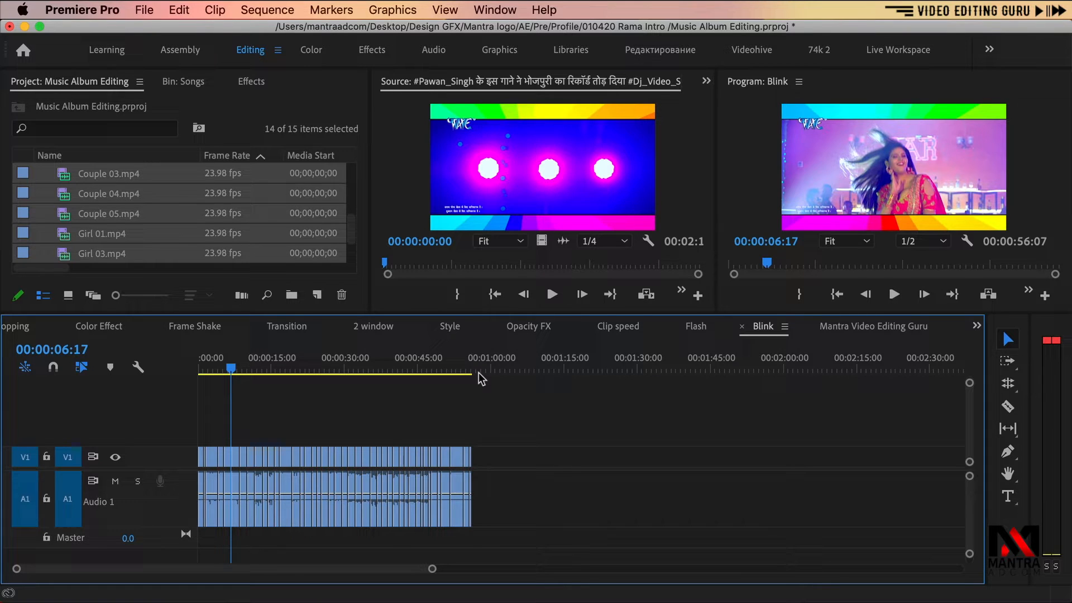
left_click(455, 366)
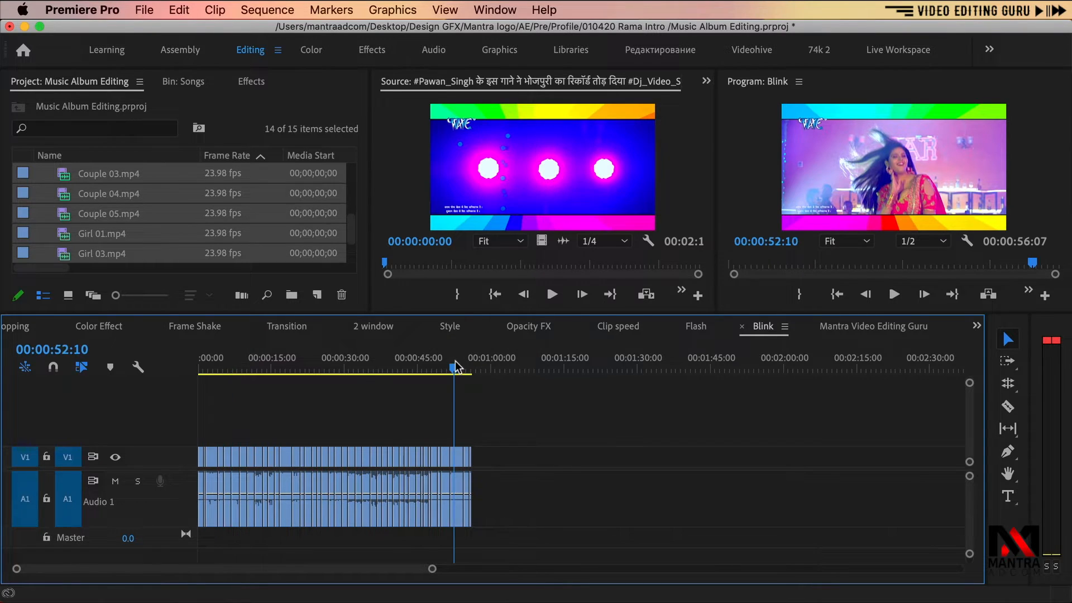
key("equal")
key("equal")
key("equal")
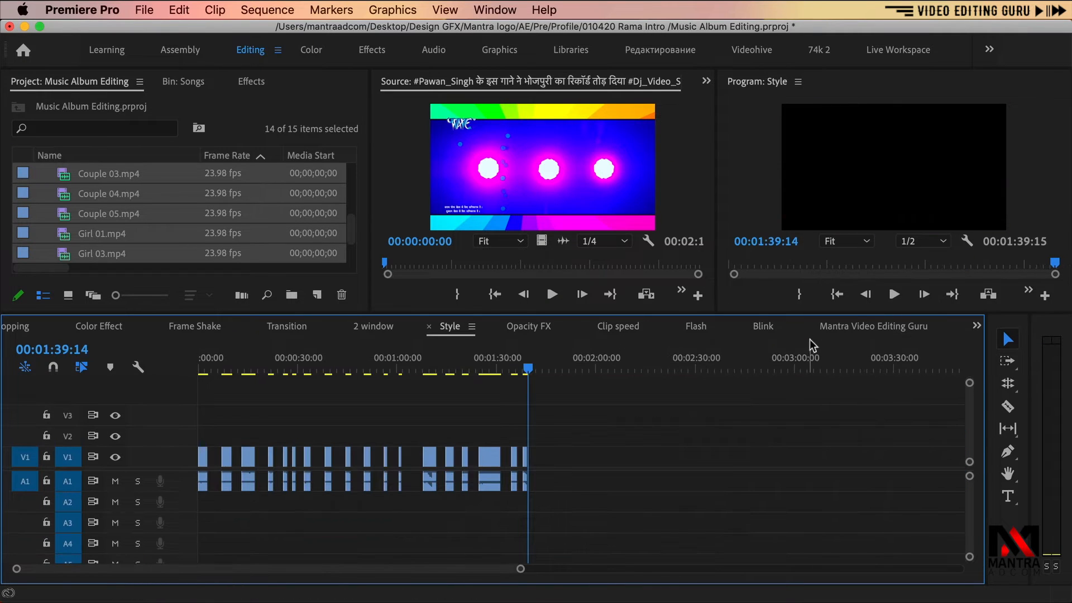
left_click(763, 330)
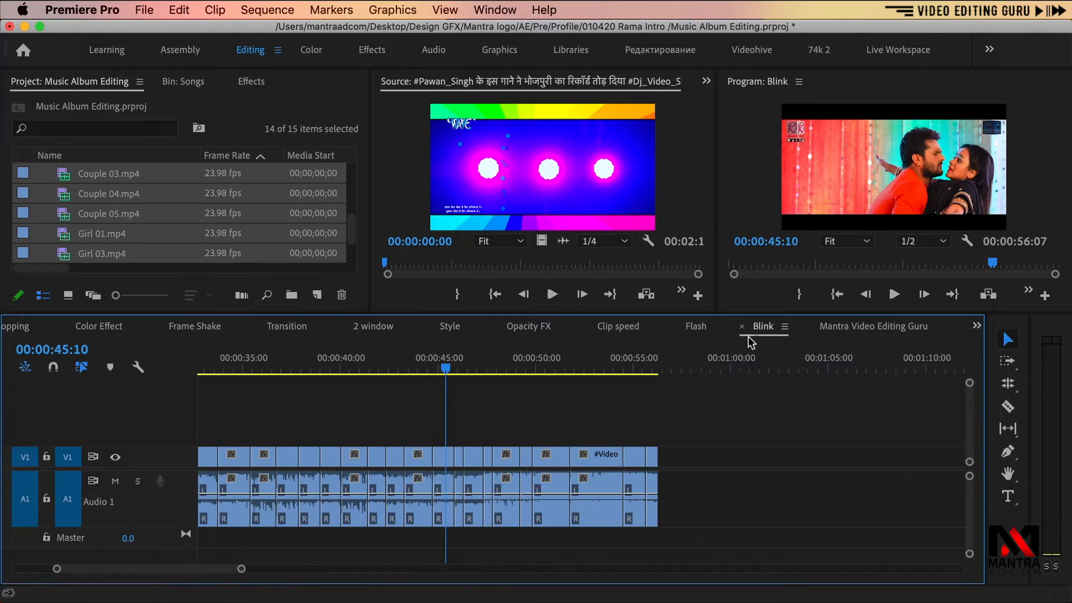
Step: Open the Mantra Video Editing Guru sequence and add Boy 01.mp4 at its start on V1, keeping the existing sequence settings
left_click(883, 327)
left_click_drag(287, 362, 236, 369)
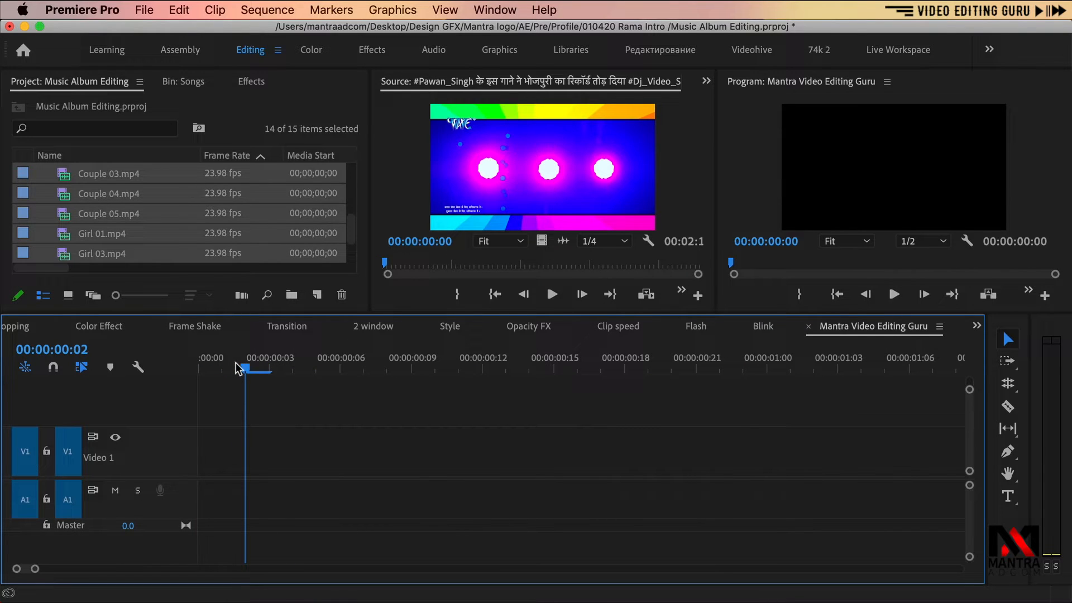
left_click(147, 193)
left_click(145, 234)
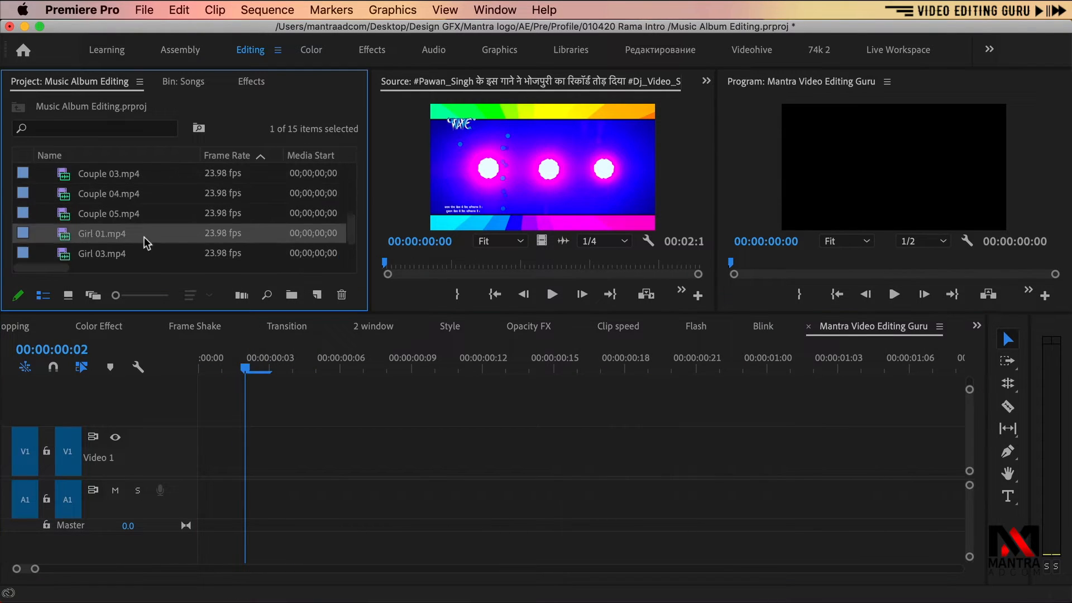
scroll(128, 231, "up", 4)
left_click_drag(86, 198, 257, 390)
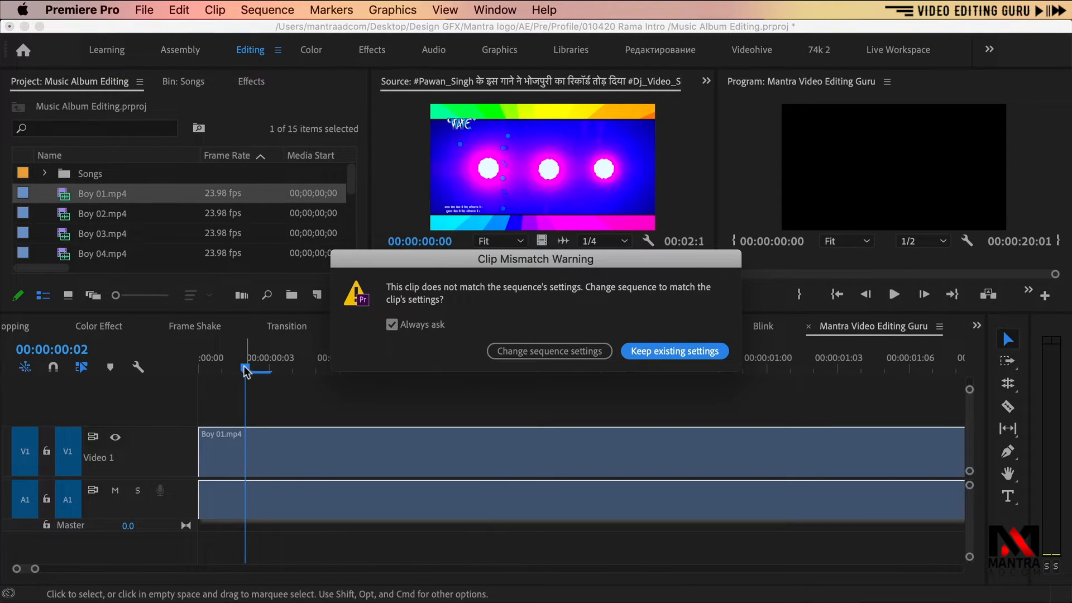
left_click(675, 351)
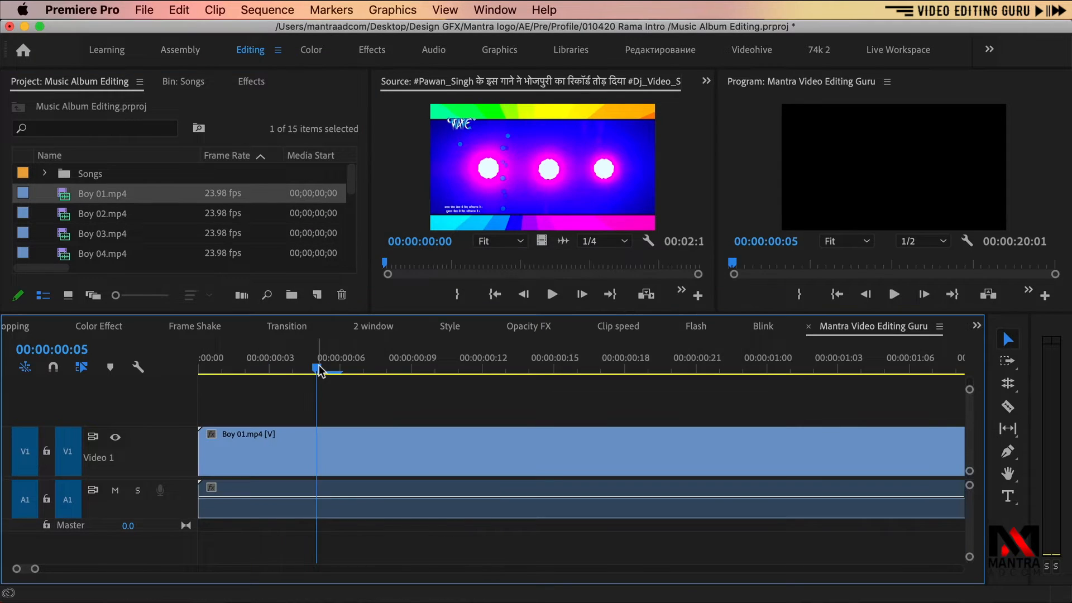
Step: Add Girl 04.mp4 to V1 at about 00:00:23, leaving a gap after the Boy 01.mp4 clip
left_click_drag(319, 368, 359, 367)
key("minus")
key("minus")
key("minus")
key("minus")
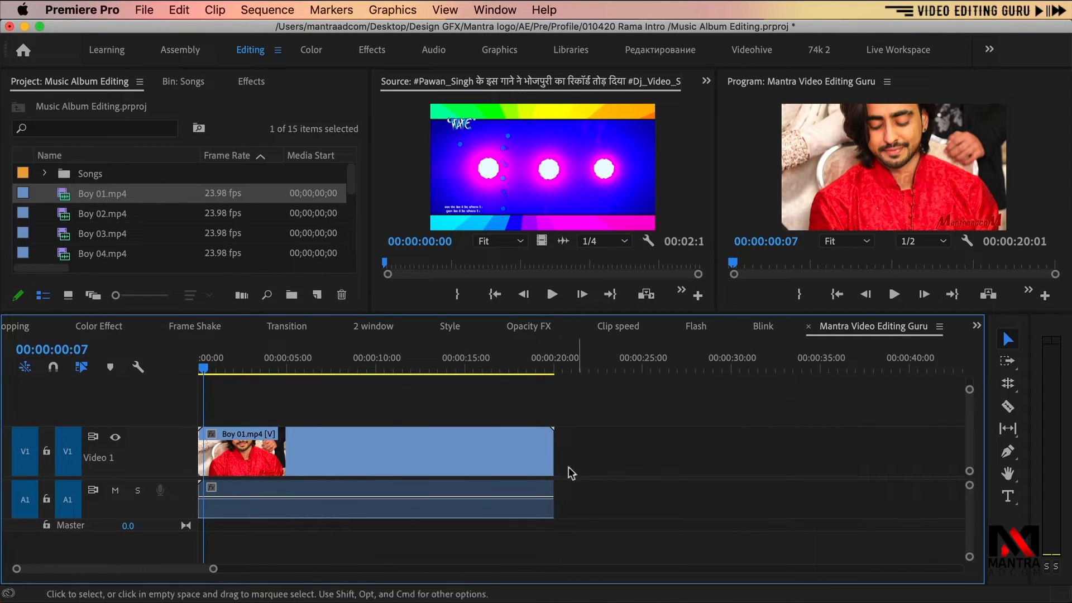
left_click_drag(205, 368, 291, 375)
scroll(151, 248, "down", 4)
left_click_drag(126, 240, 633, 442)
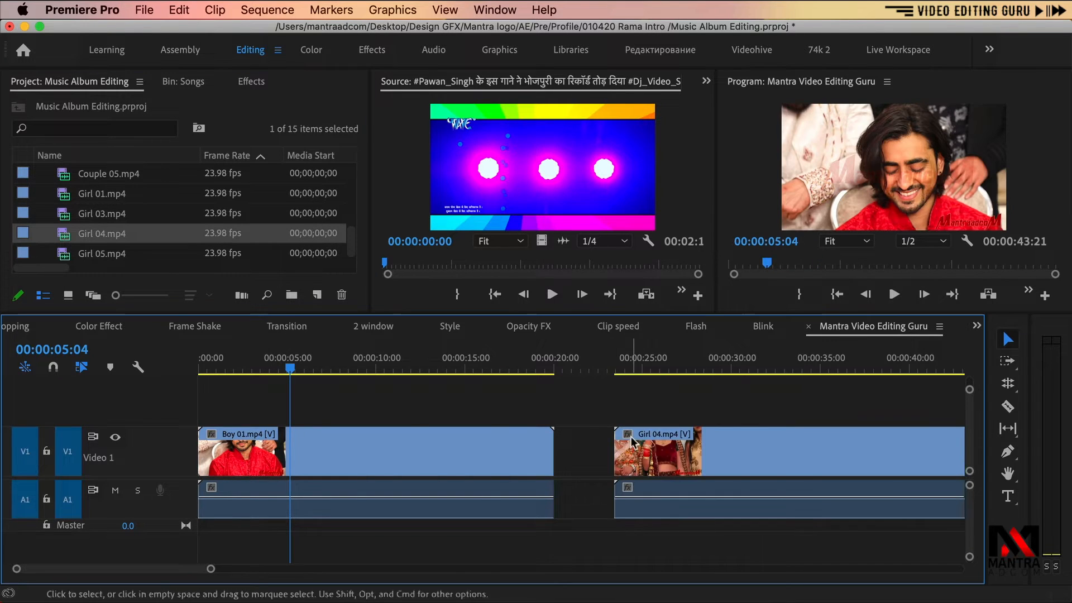
Step: Add Couple 01.mp4 to V1 at about 00:00:53, leaving a gap after the Girl 04.mp4 clip
key("minus")
key("minus")
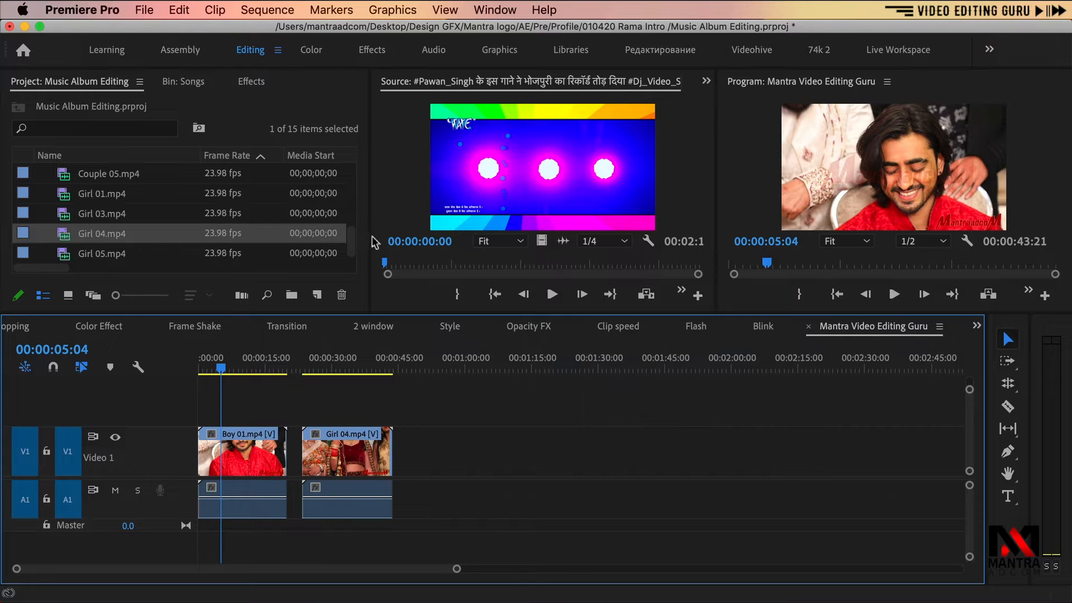
left_click_drag(353, 241, 350, 218)
left_click_drag(134, 174, 491, 362)
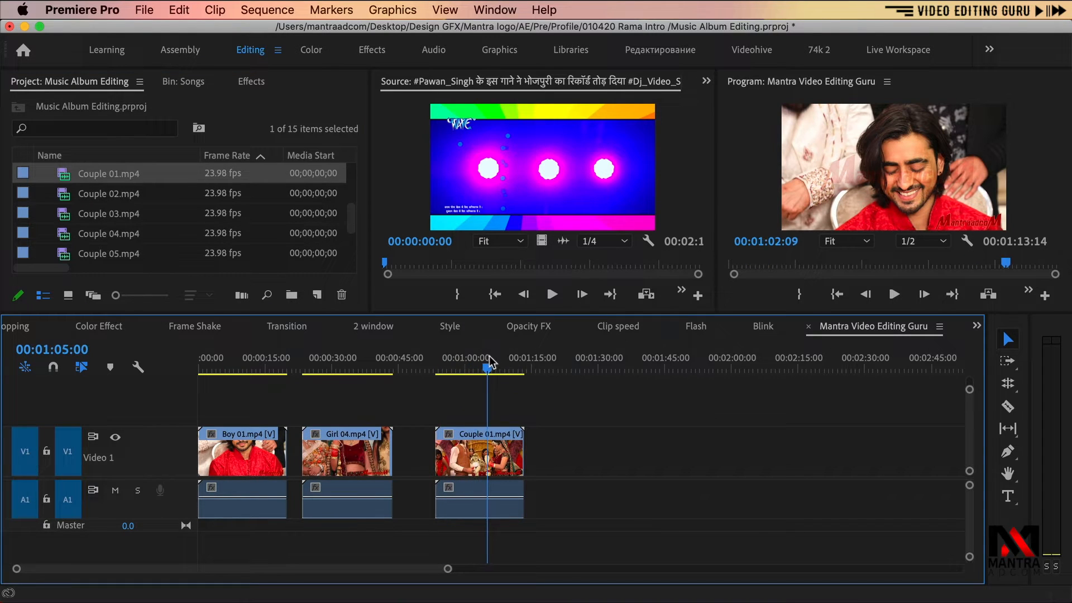
Step: Look through the Boy 01, Girl 04 and Couple 01 clips one after another in the sequence
left_click(246, 359)
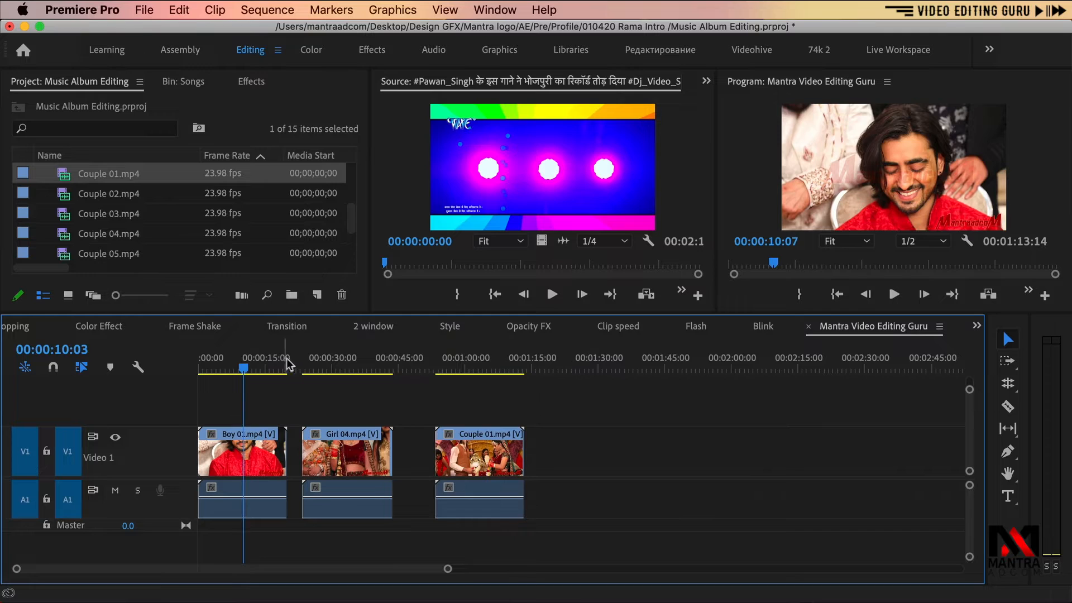
left_click(336, 360)
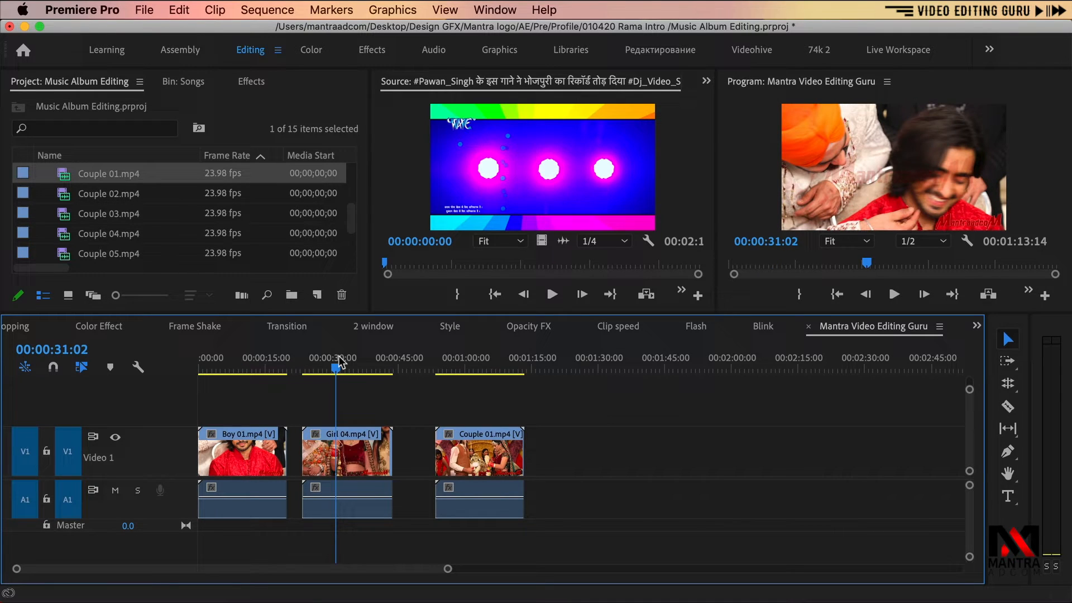
left_click_drag(339, 358, 340, 358)
scroll(425, 357, "right", 2)
left_click(417, 352)
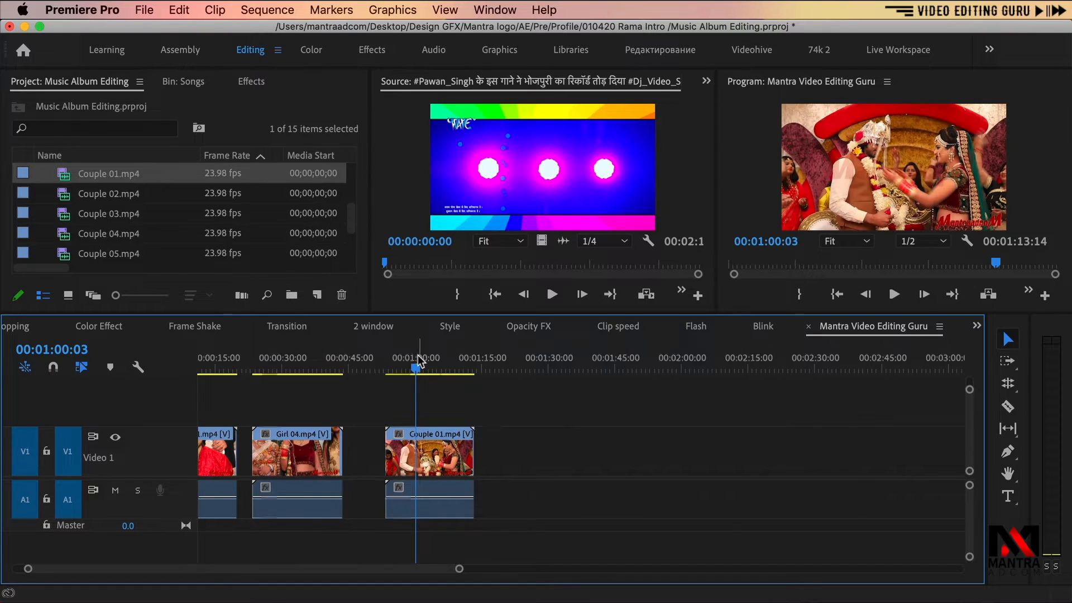
scroll(419, 353, "left", 2)
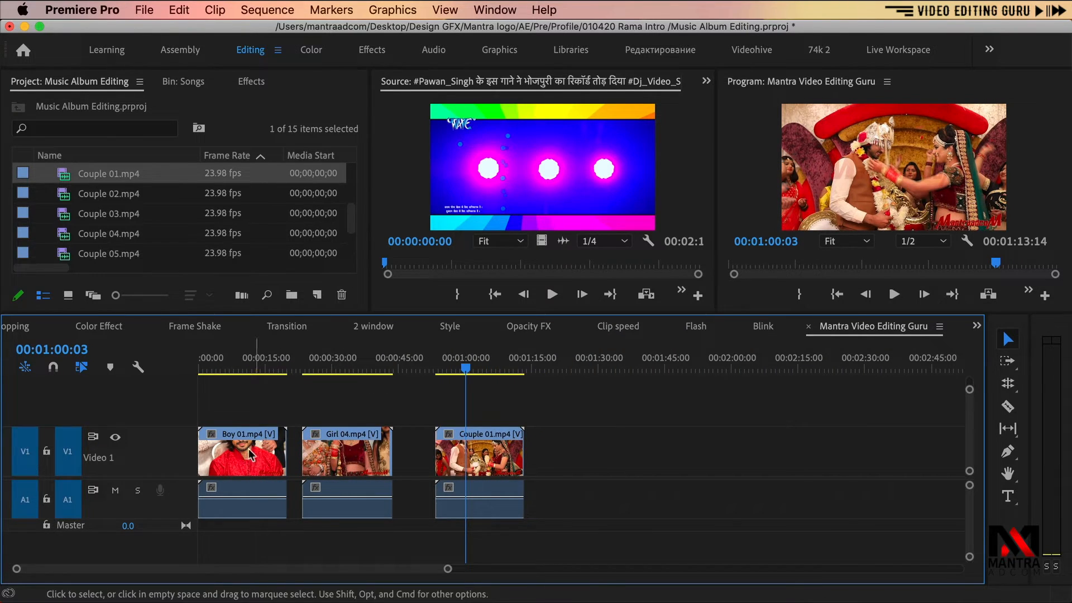
Step: Move Boy 01.mp4 on V1 to about 00:01:25 and paste a copy of it at the sequence start
left_click_drag(239, 454, 597, 372)
left_click(596, 367)
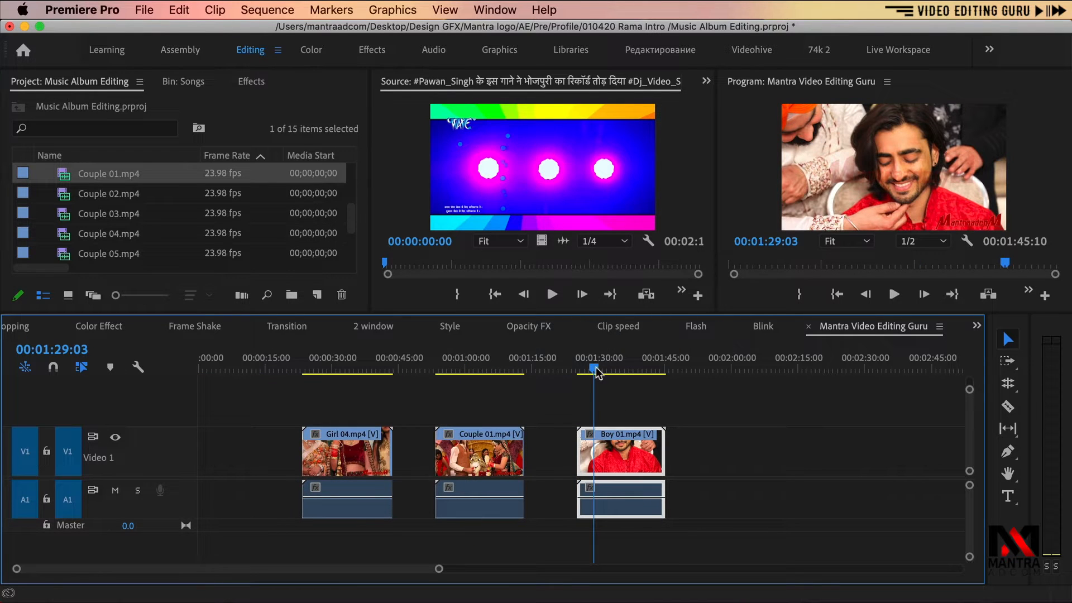
left_click_drag(332, 363, 81, 370)
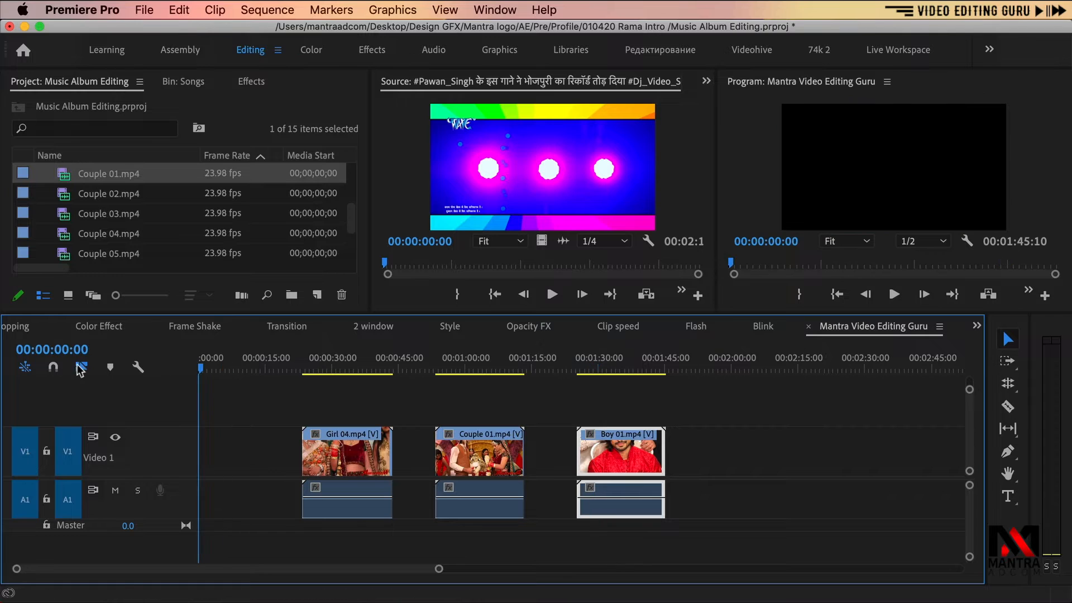
key("super+v")
Step: Create a 1920 x 1080, 24.00 fps Black Video and place it on V2 above the second Boy 01.mp4 clip
left_click(615, 367)
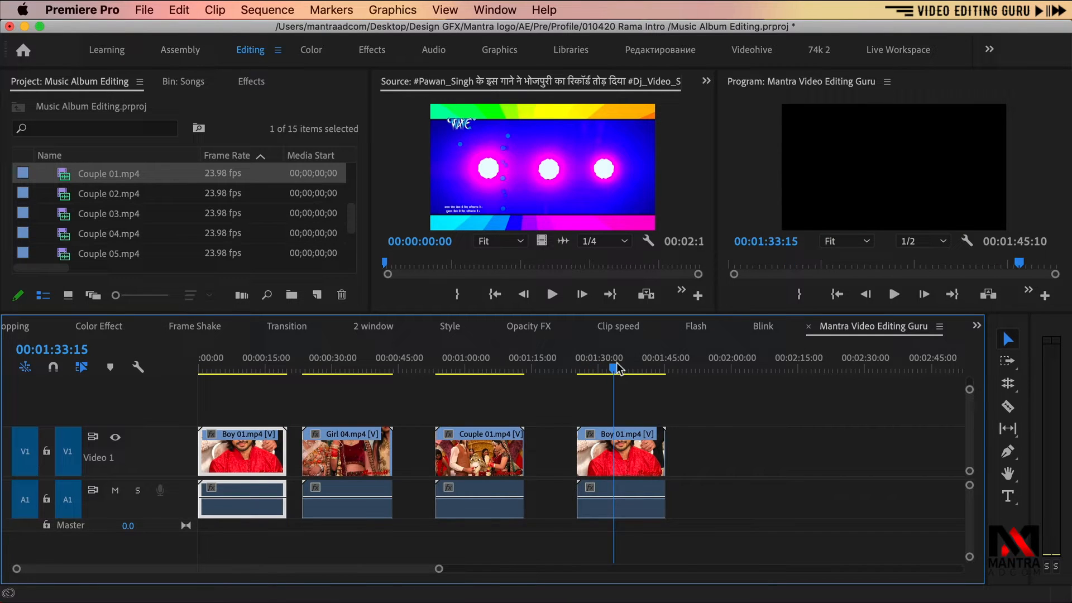
key("equal")
left_click_drag(565, 366, 525, 367)
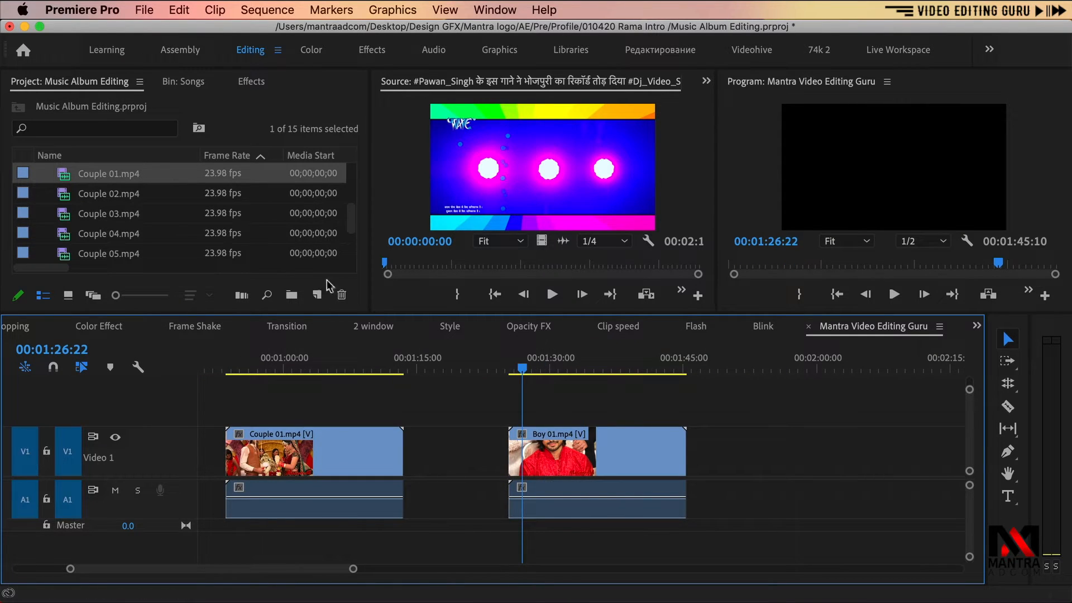
left_click(318, 295)
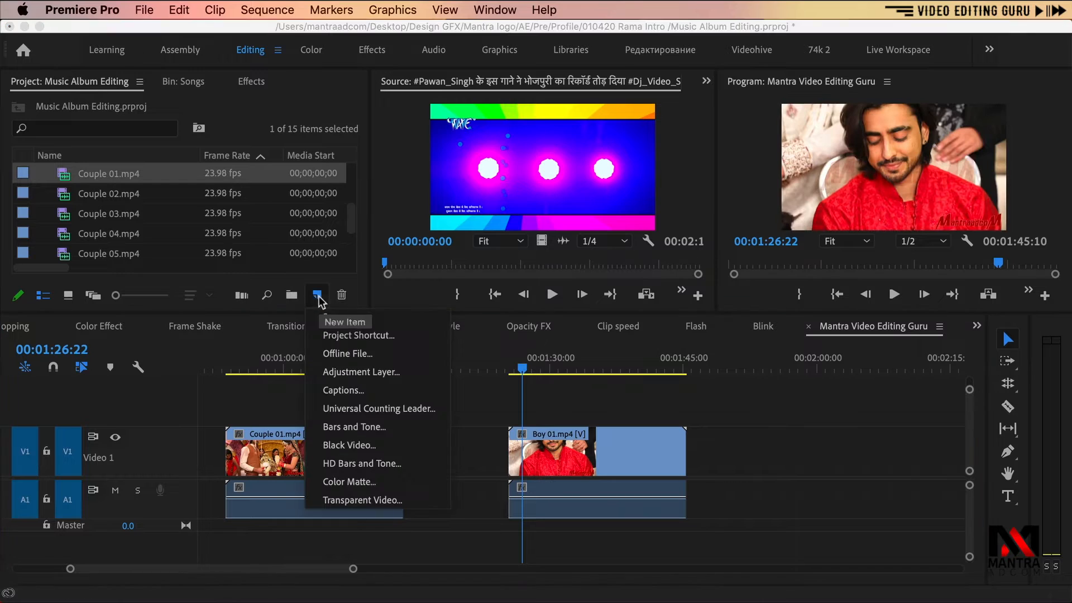
left_click(384, 447)
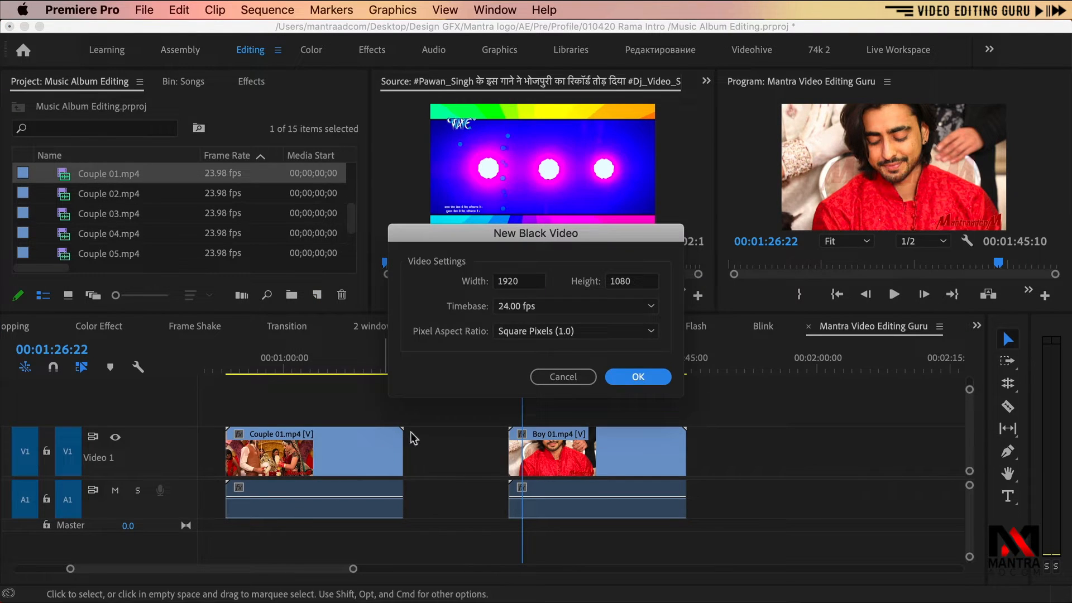
left_click(638, 378)
left_click_drag(484, 367, 526, 385)
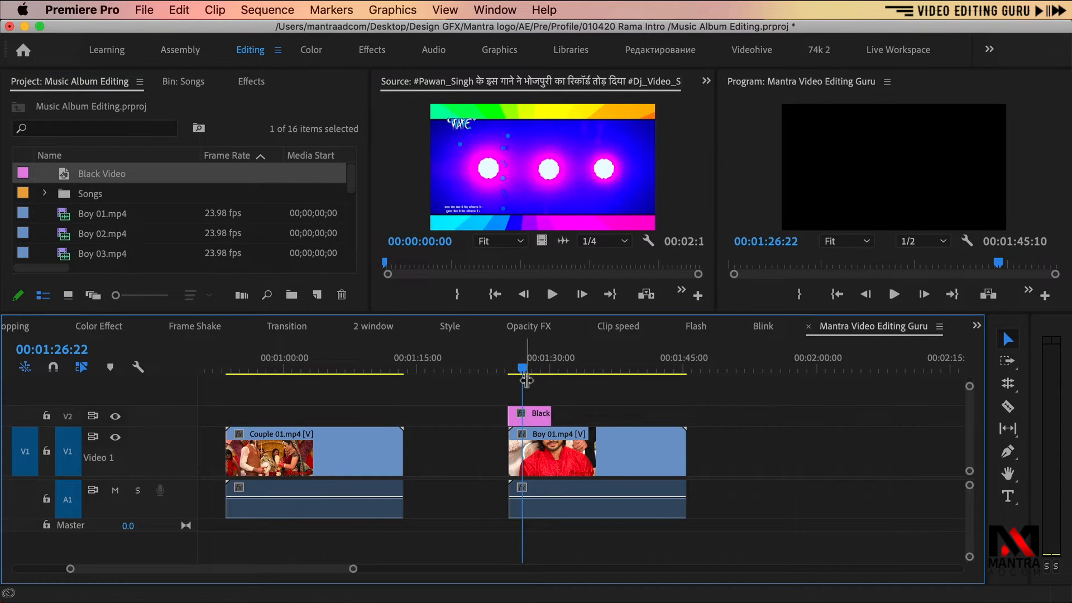
Step: Align the start of the Black Video on V2 with the start of the Boy 01.mp4 clip below it
left_click(523, 369)
key("equal")
key("equal")
key("equal")
key("equal")
left_click_drag(429, 418, 442, 420)
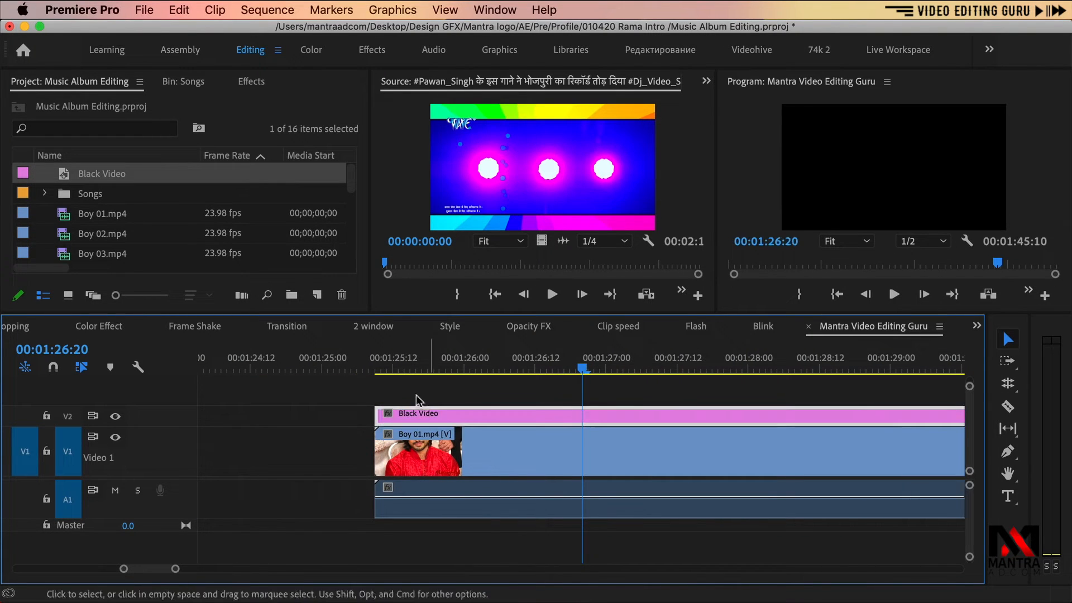
Step: Put the playhead on the Black Video's first frame at 00:01:25:09 and make the V2 track taller
left_click(382, 368)
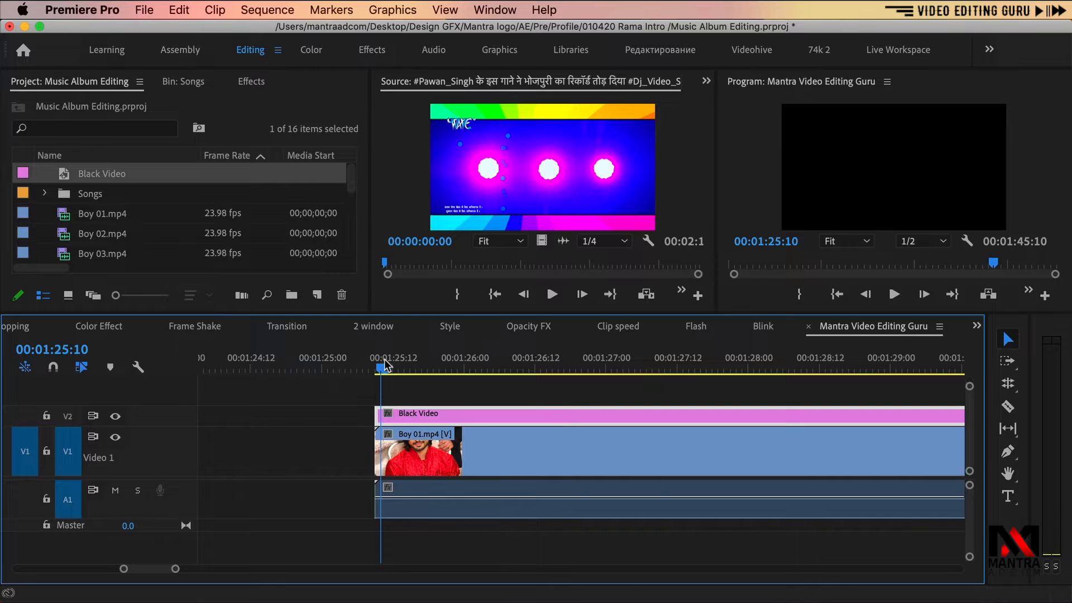
key("equal")
key("equal")
left_click(563, 370)
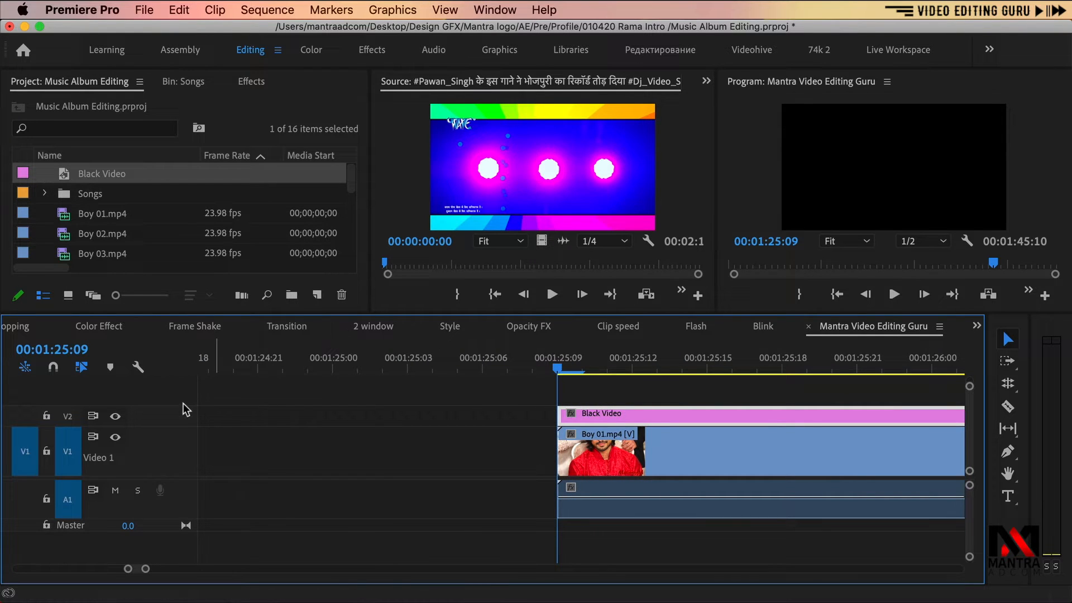
left_click_drag(184, 406, 180, 385)
left_click_drag(586, 371, 560, 370)
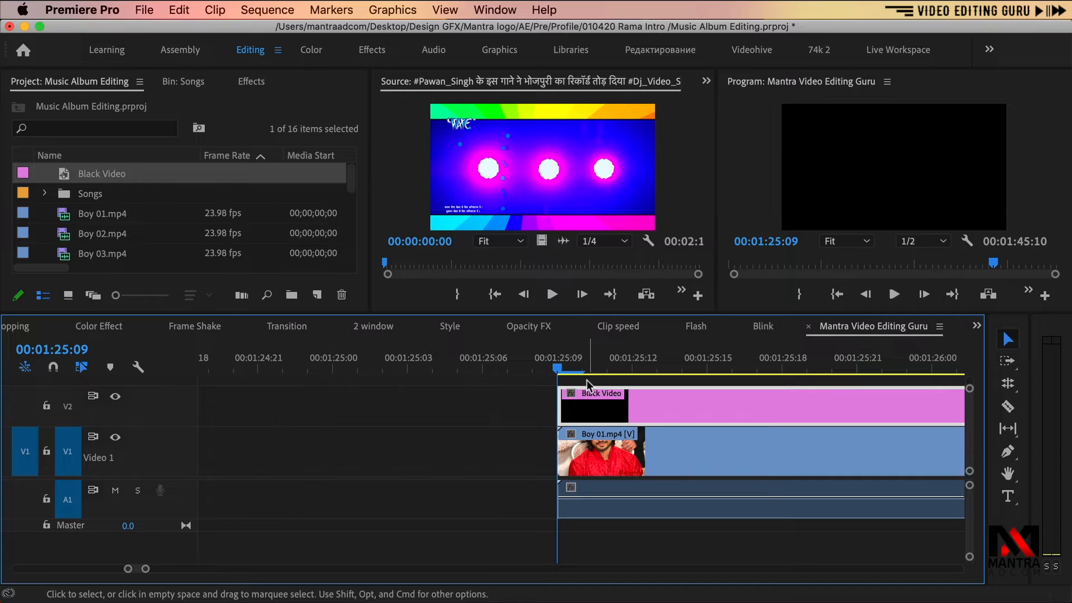
Step: Cut the start of the Black Video on V2 into one-frame pieces from 00:01:25:09 up to 00:01:25:16
key("Right")
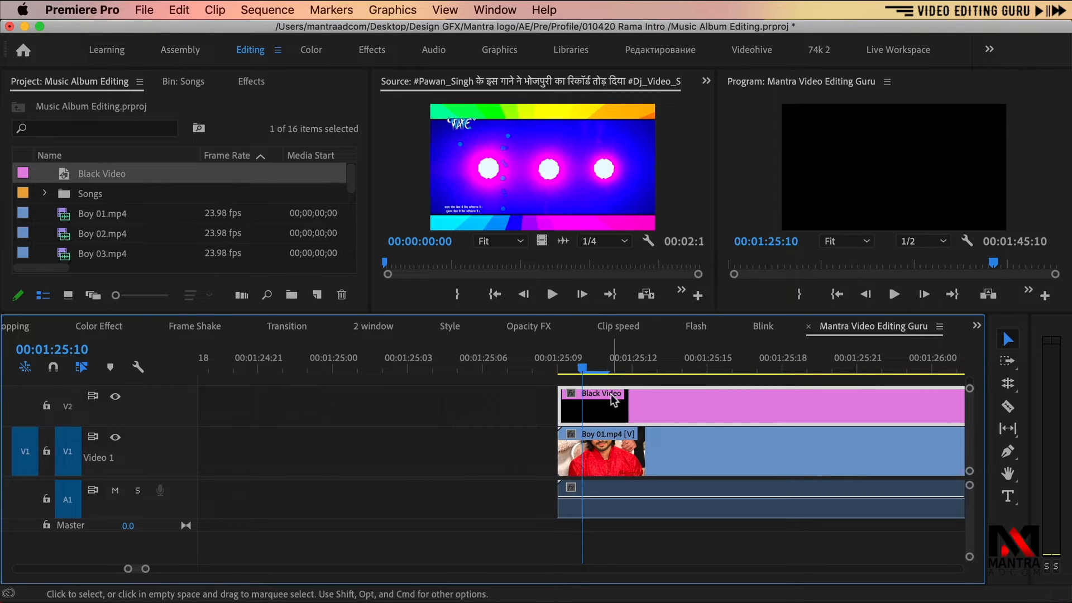
key("c")
left_click(584, 406)
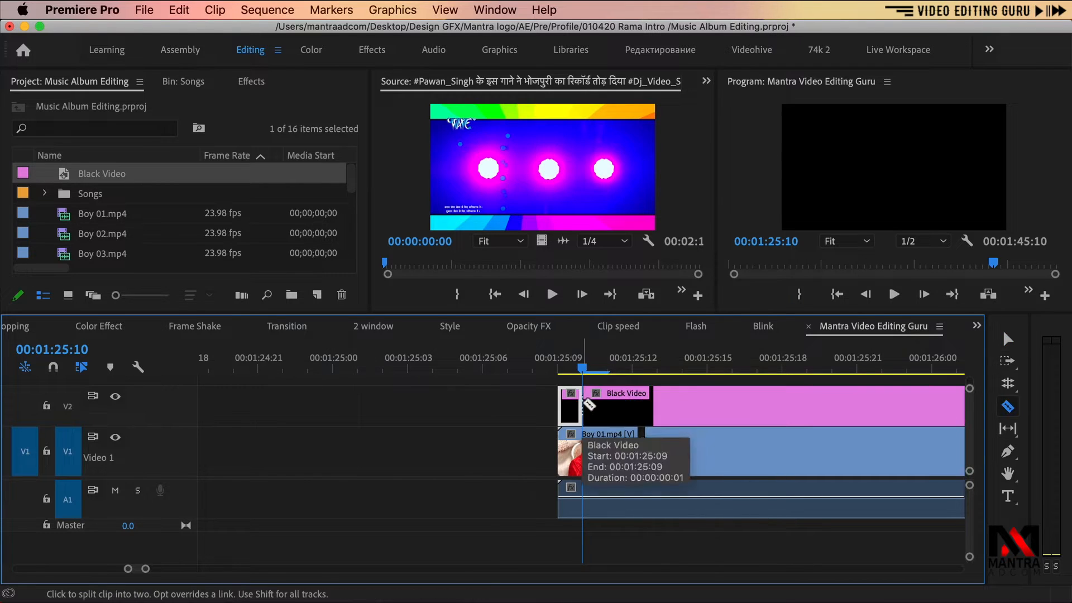
left_click(608, 405)
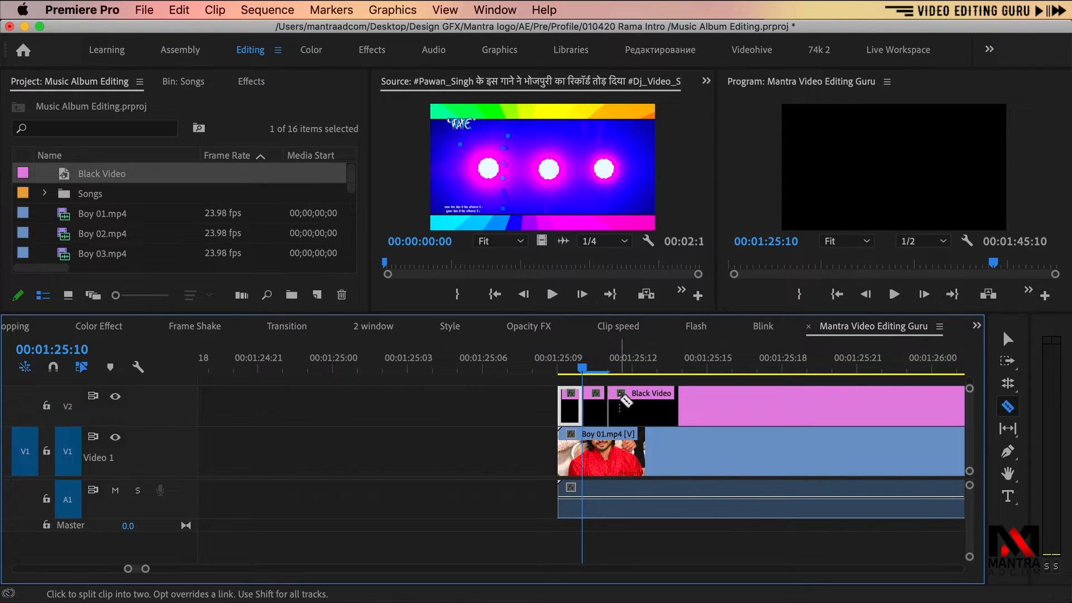
left_click(633, 405)
left_click(658, 405)
left_click(683, 407)
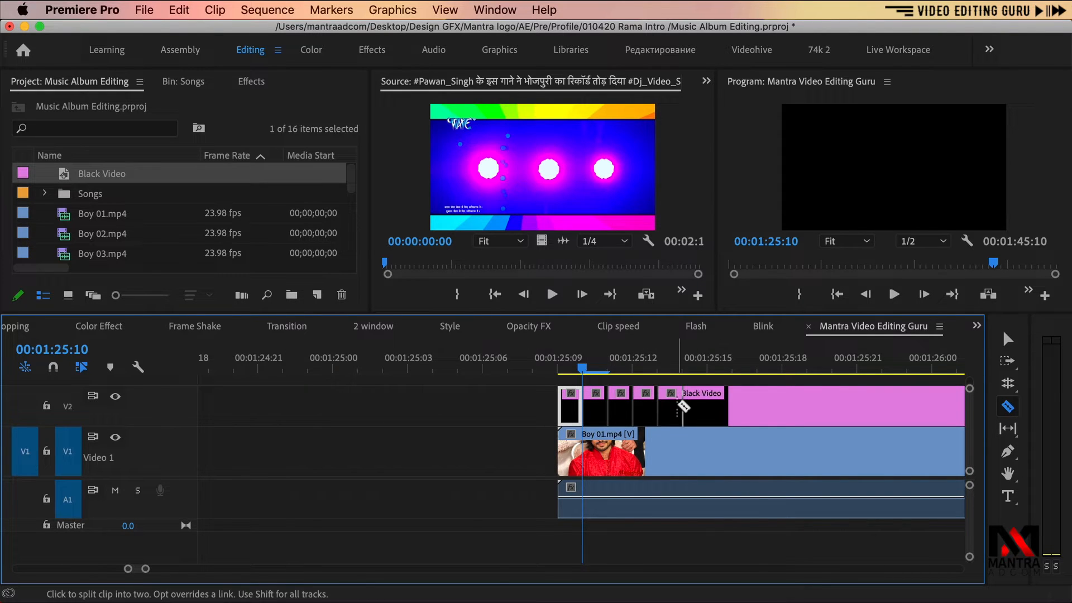
left_click(708, 406)
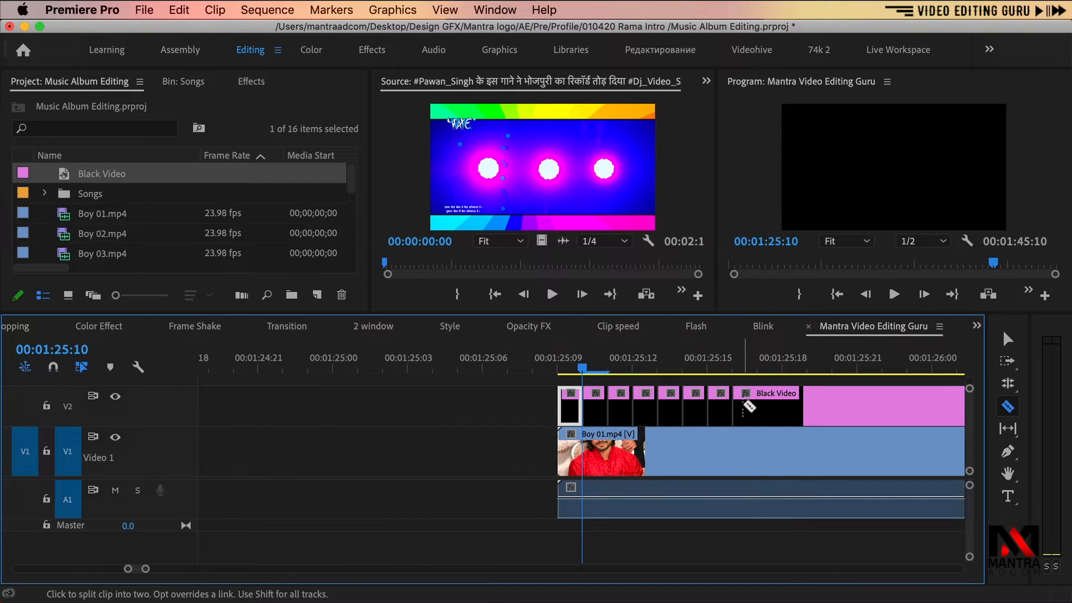
Step: Continue cutting the Black Video on V2 into two-frame pieces from 00:01:25:16 onward
scroll(746, 403, "right", 5)
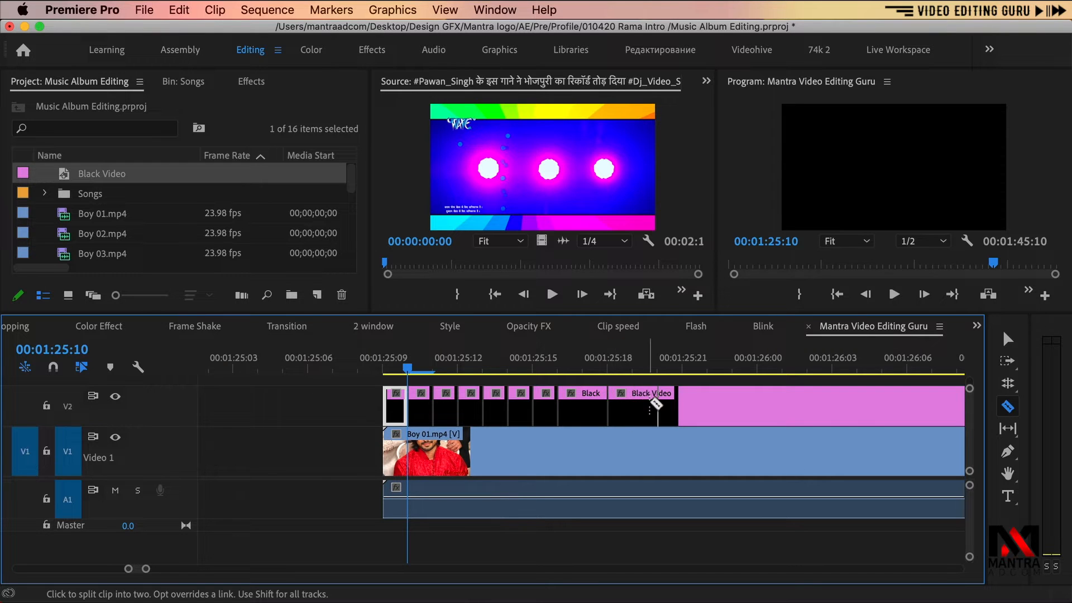
left_click(656, 403)
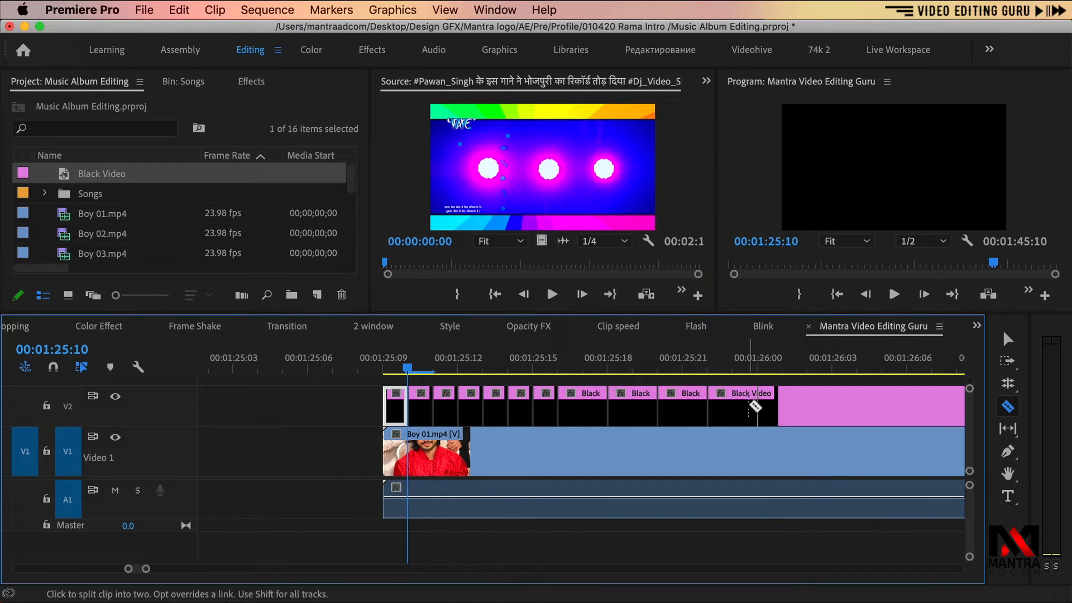
left_click(758, 403)
left_click(807, 403)
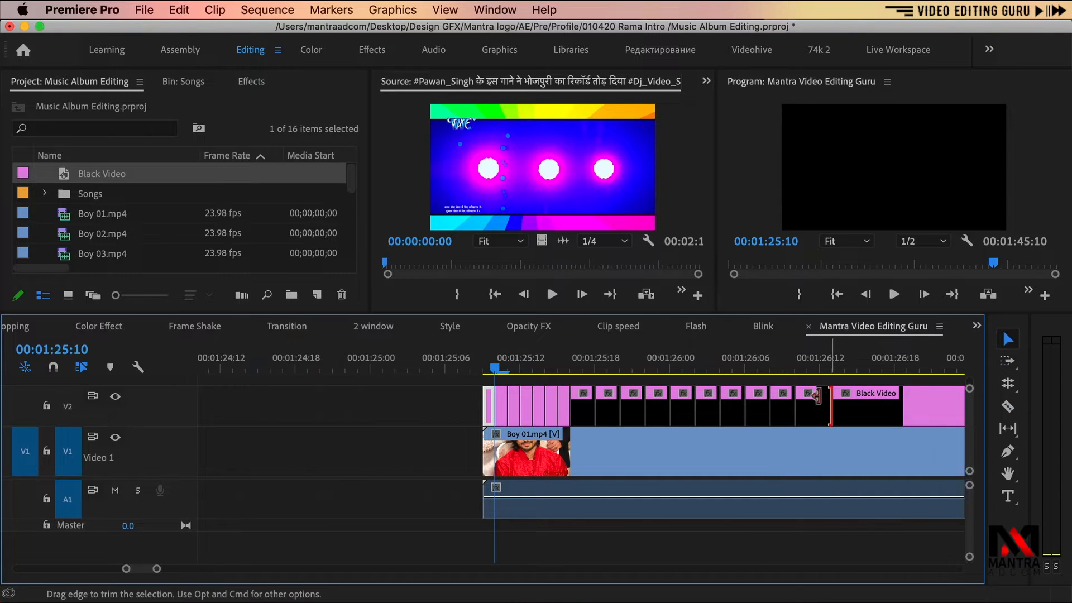
Step: Delete the uncut remainder of the Black Video and shift the two-frame pieces to start at about 00:01:26:04
left_click_drag(818, 396, 724, 408)
left_click(840, 400)
left_click(866, 401)
key("Delete")
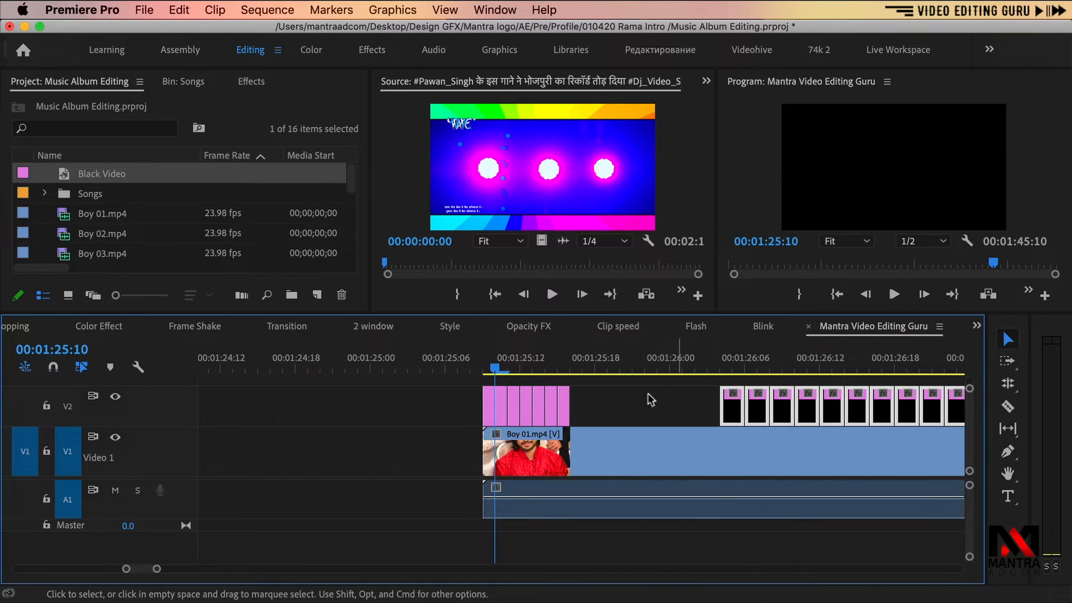
Step: Duplicate the run of one-frame Black Video pieces on V2, placing the copies from 00:01:25:16 to 00:01:25:23
left_click(581, 371)
left_click_drag(379, 397, 240, 395)
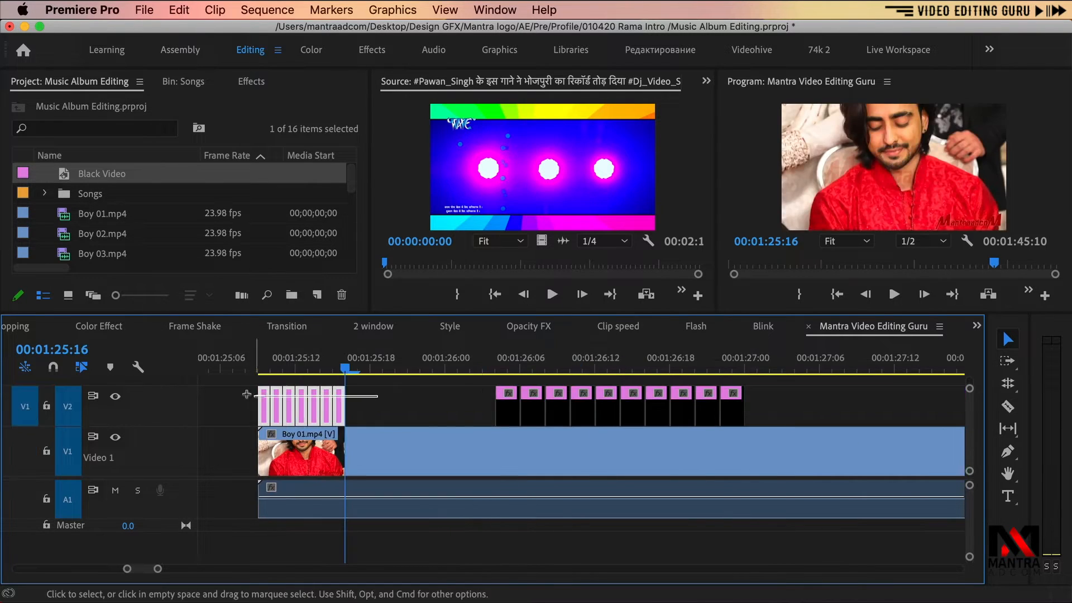
key("super+c")
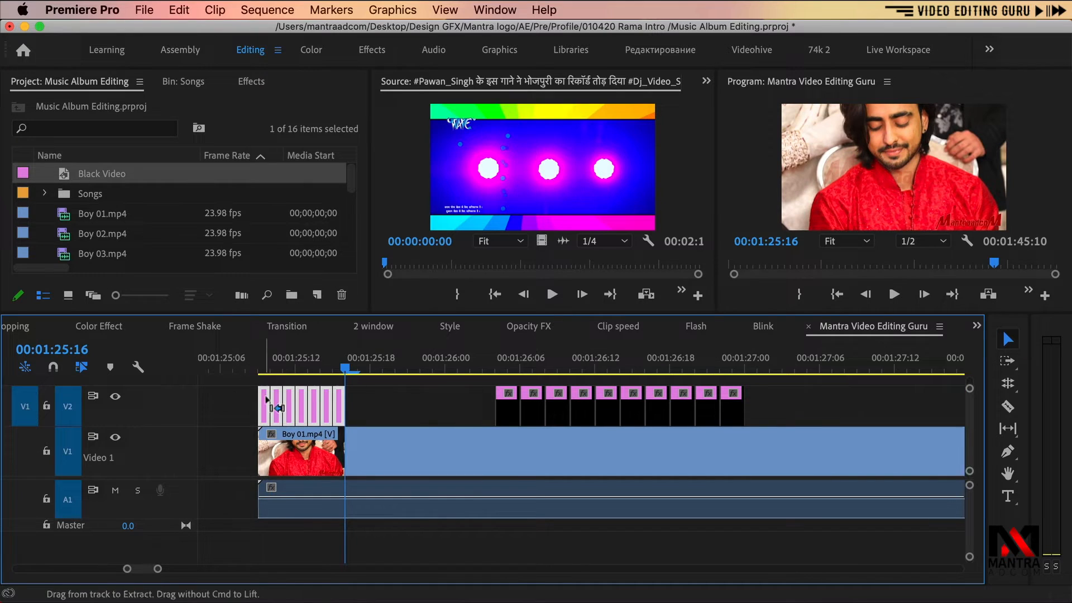
key("super+v")
key("super+z")
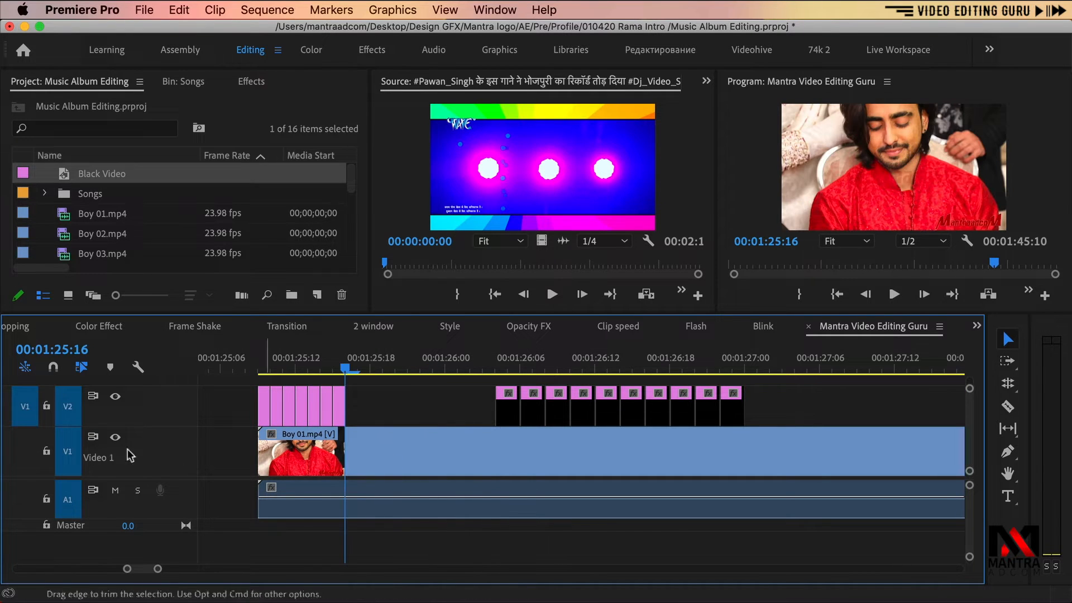
key("super+v")
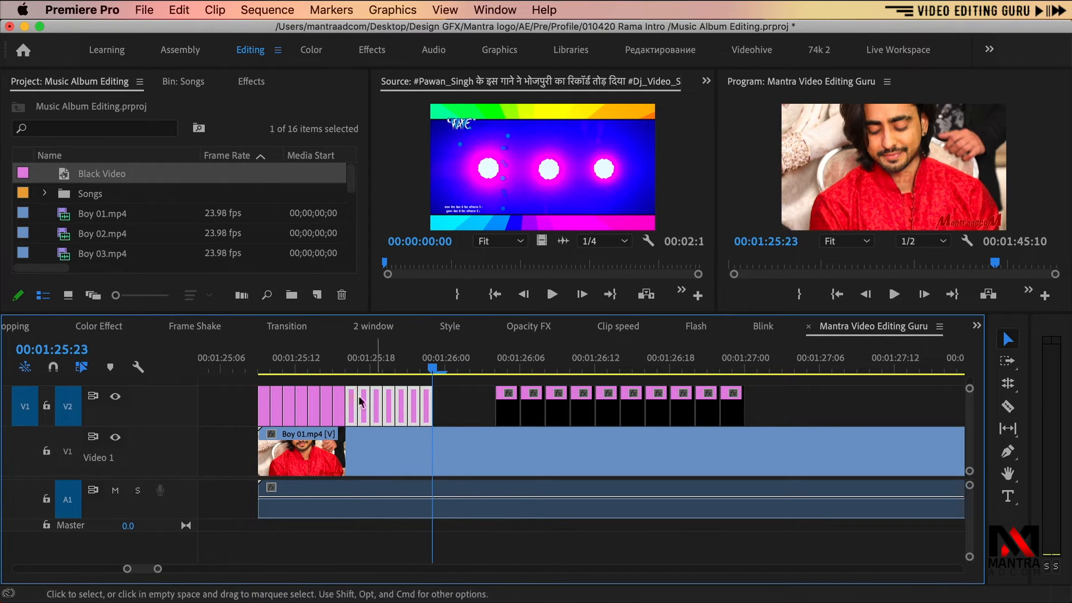
Step: Delete every second one-frame Black Video piece on V2 between 00:01:25:09 and 00:01:25:23
left_click(276, 399)
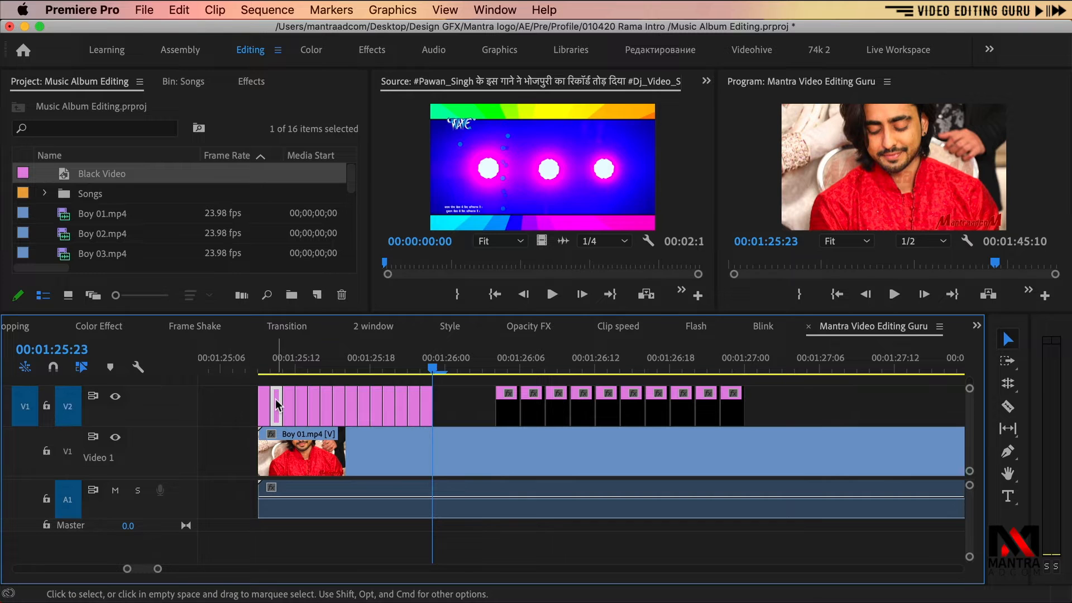
left_click(304, 402)
key("Delete")
left_click(326, 401)
key("Delete")
left_click(352, 401)
key("Delete")
left_click(374, 402)
key("Delete")
left_click(400, 401)
key("Delete")
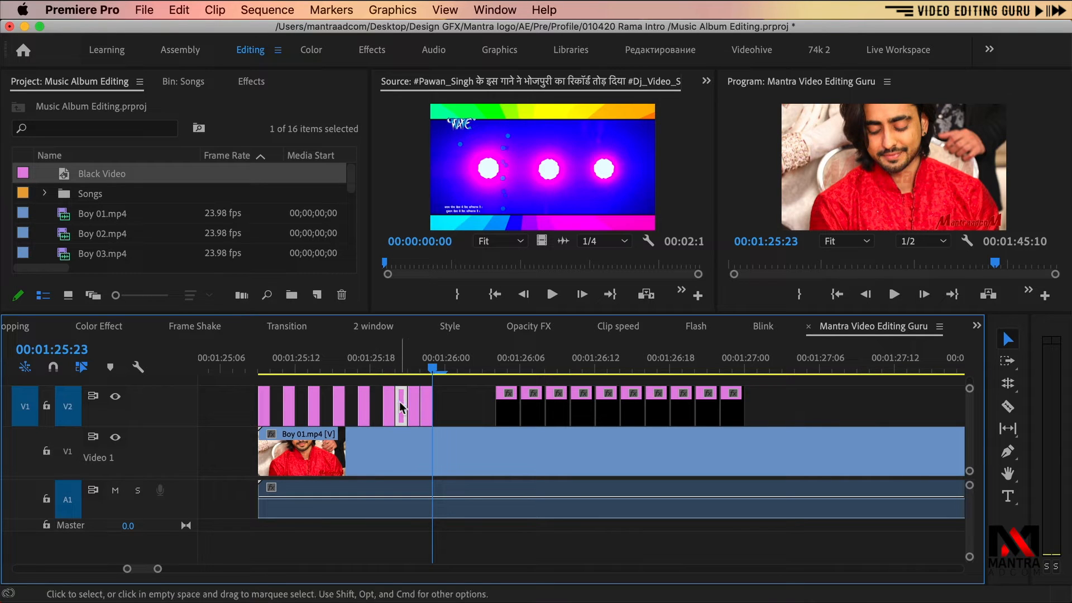
left_click(425, 400)
key("Delete")
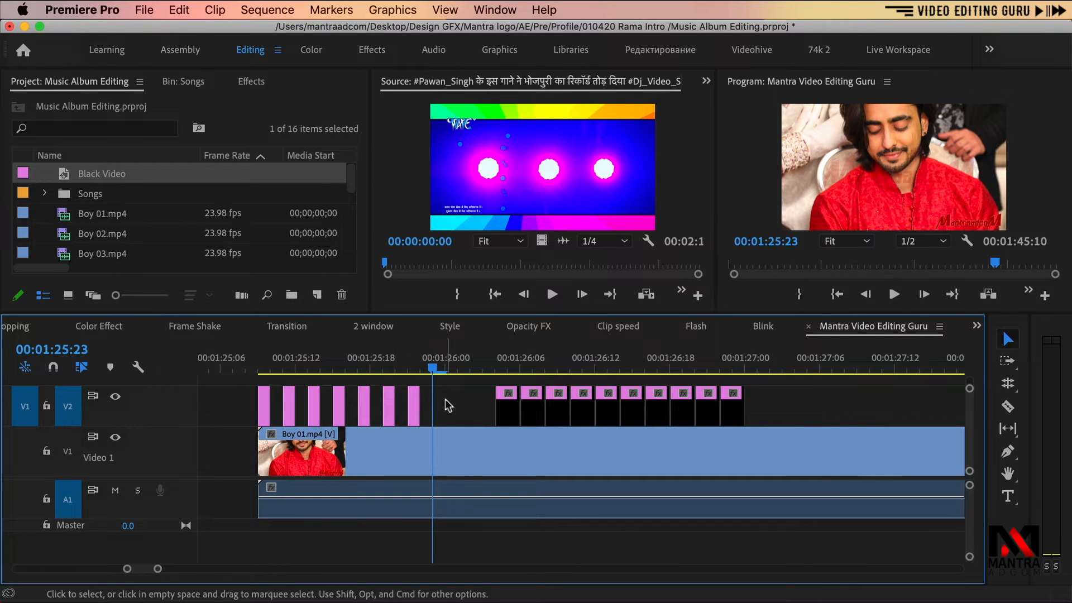
Step: Shift the two-frame pieces to start at about 00:01:26:21 and paste a copy of the spaced one-frame pieces at 00:01:25:23
left_click_drag(454, 401, 782, 416)
left_click_drag(664, 409, 876, 409)
left_click_drag(466, 404, 205, 393)
key("super+c")
left_click_drag(443, 391, 265, 402)
key("super+v")
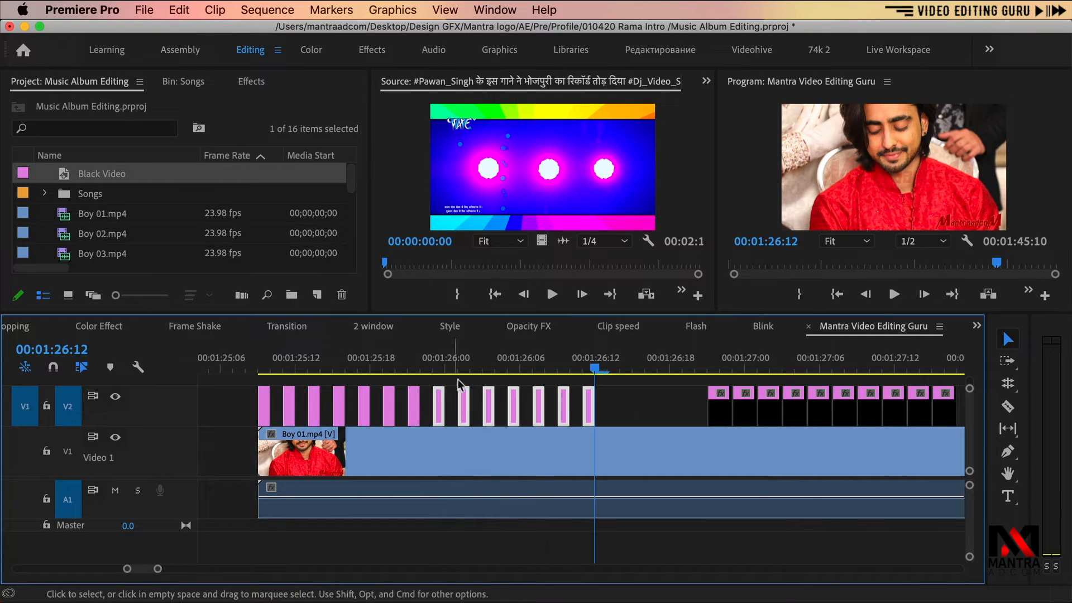
Step: Play the one-frame blink from 00:01:25:09 and check individual frames between the black pieces
left_click_drag(454, 369, 250, 375)
key("space")
left_click(260, 373)
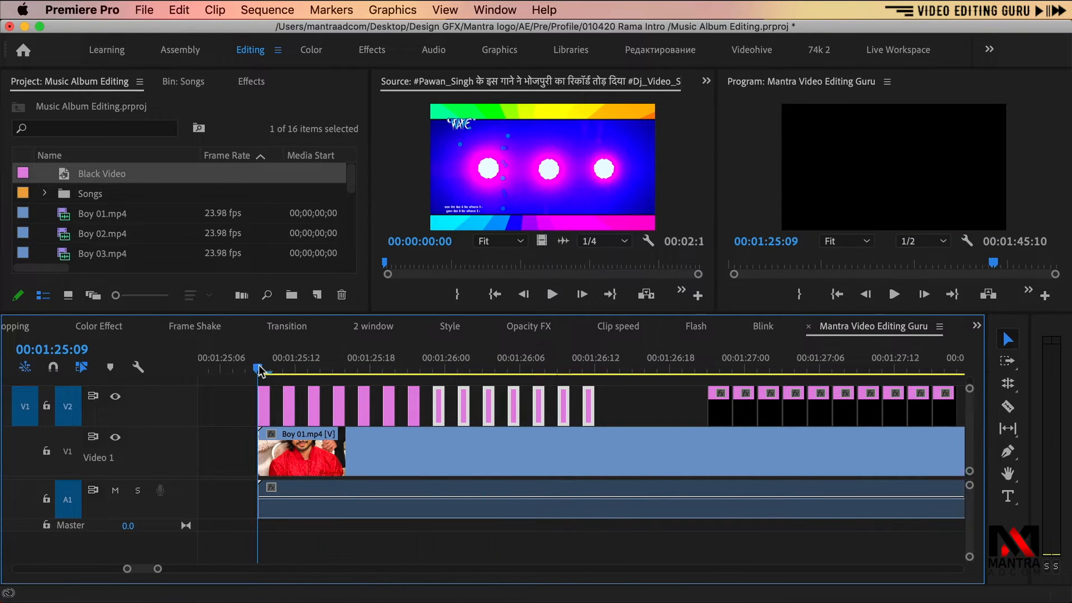
key("space")
left_click(271, 369)
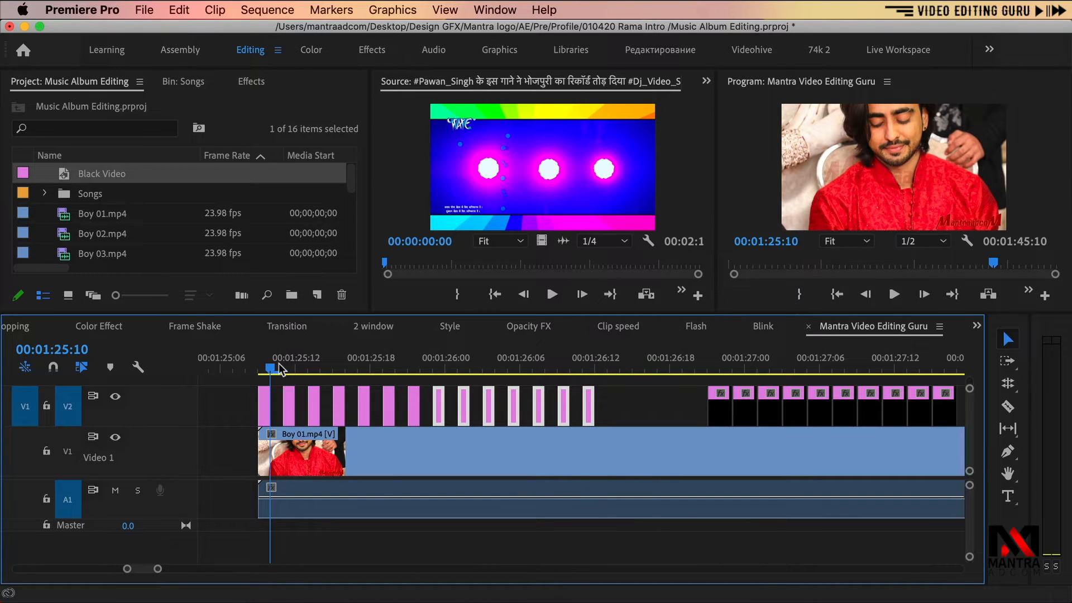
left_click(281, 368)
key("Right")
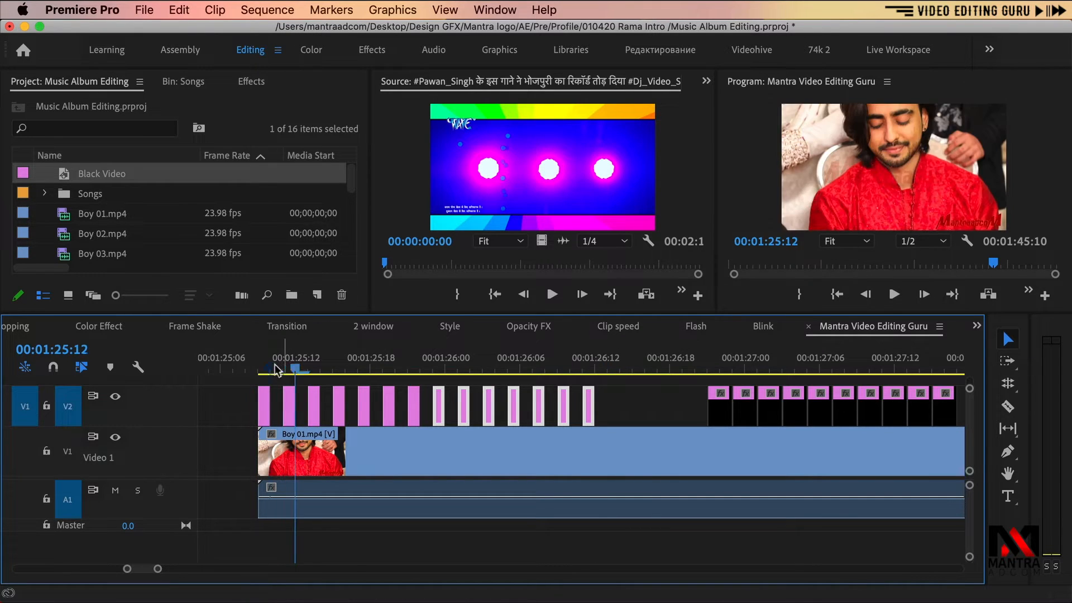
left_click(259, 369)
key("space")
key("space")
key("minus")
key("minus")
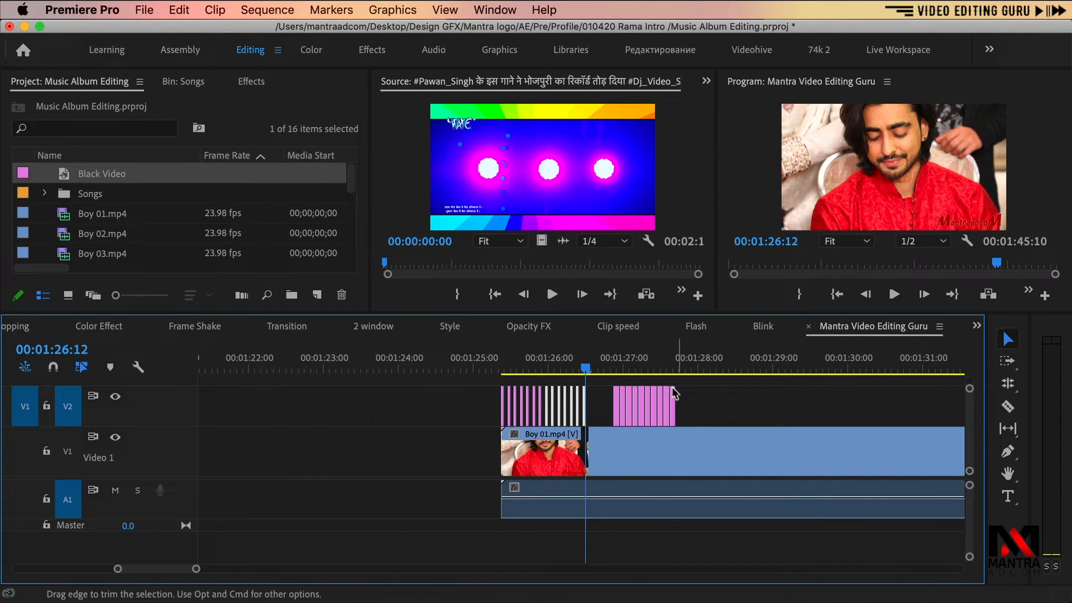
Step: Select every second two-frame Black Video piece and move them together to start at 00:01:27:17, leaving two-frame gaps
left_click(658, 368)
key("equal")
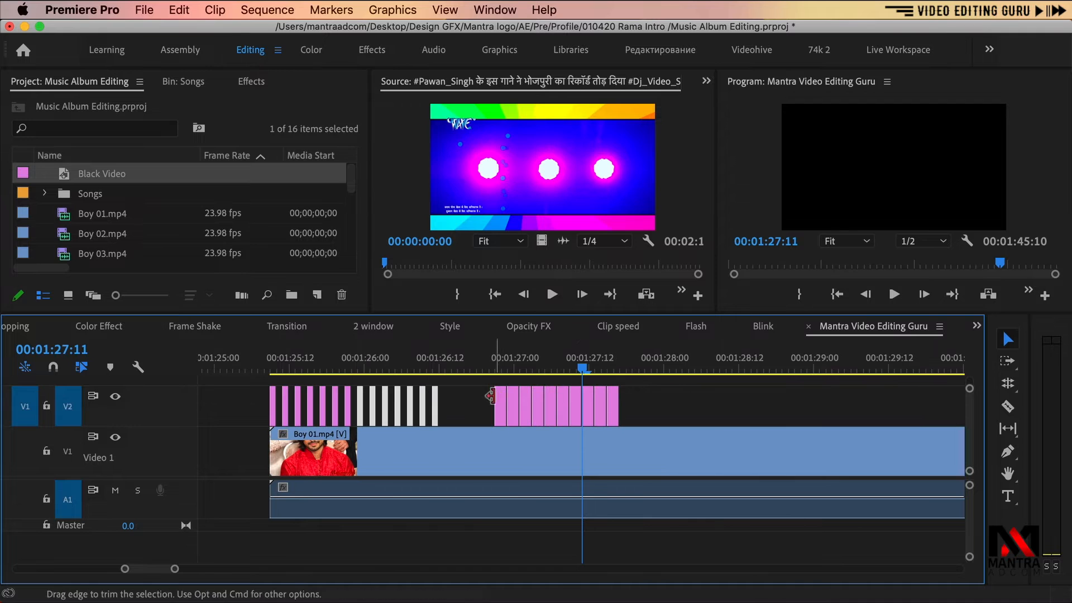
left_click(516, 400)
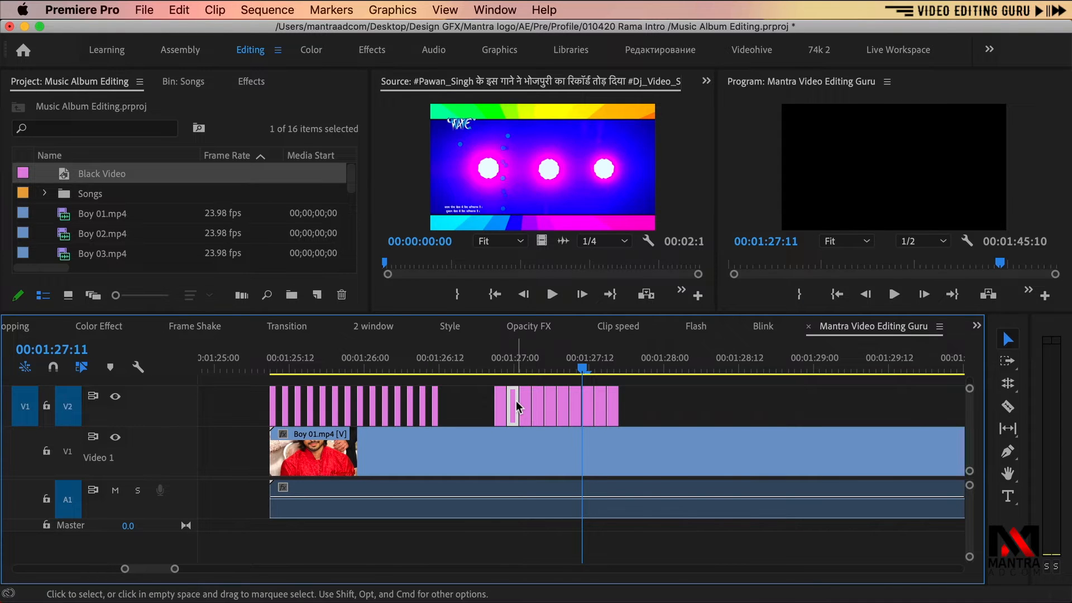
left_click(538, 407)
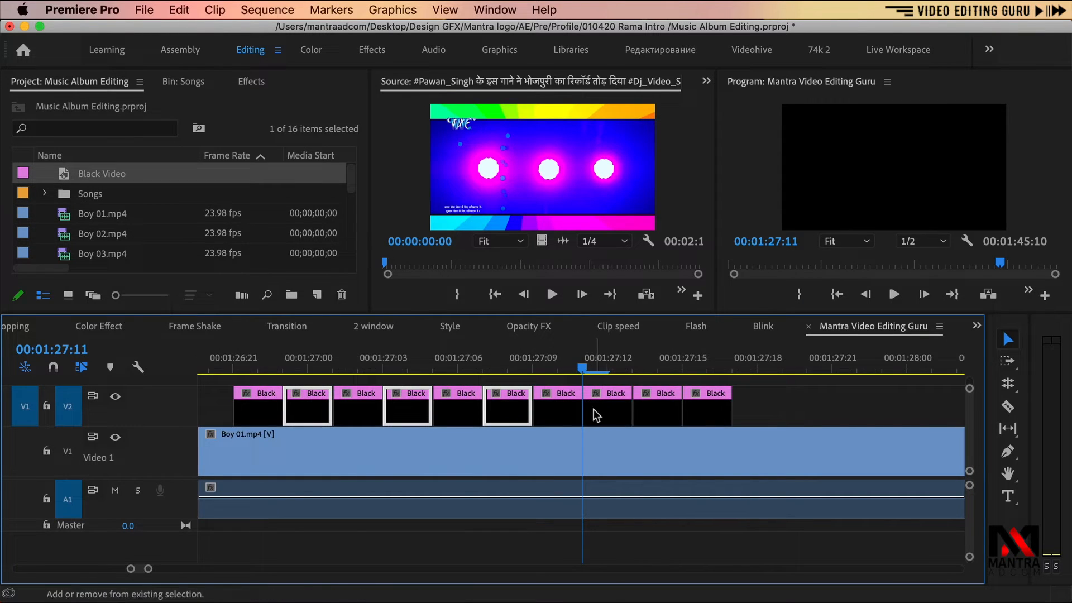
left_click(706, 410, "shift")
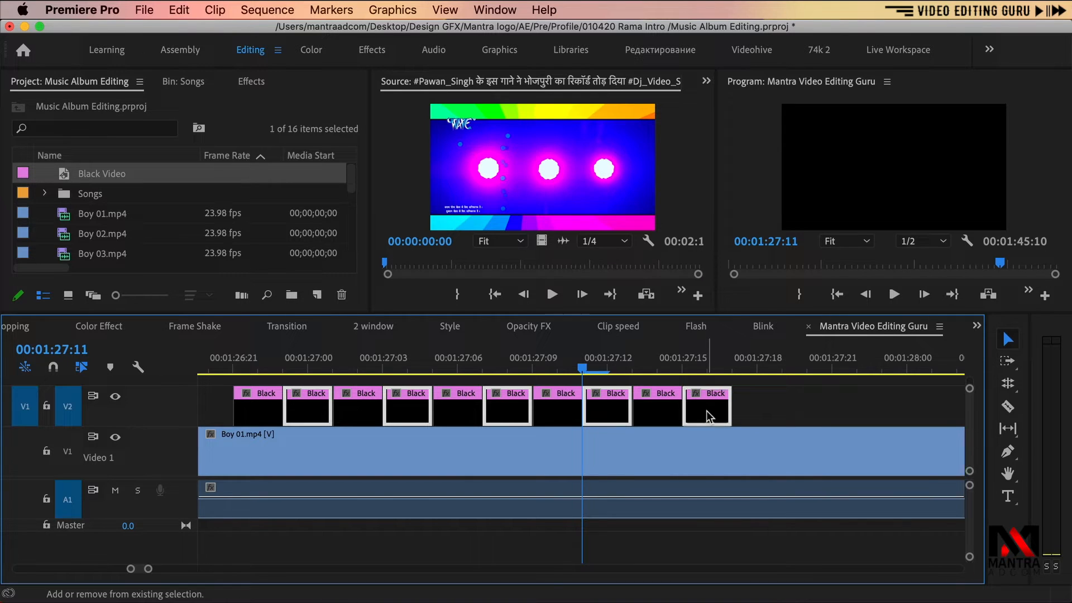
left_click_drag(321, 413, 758, 406)
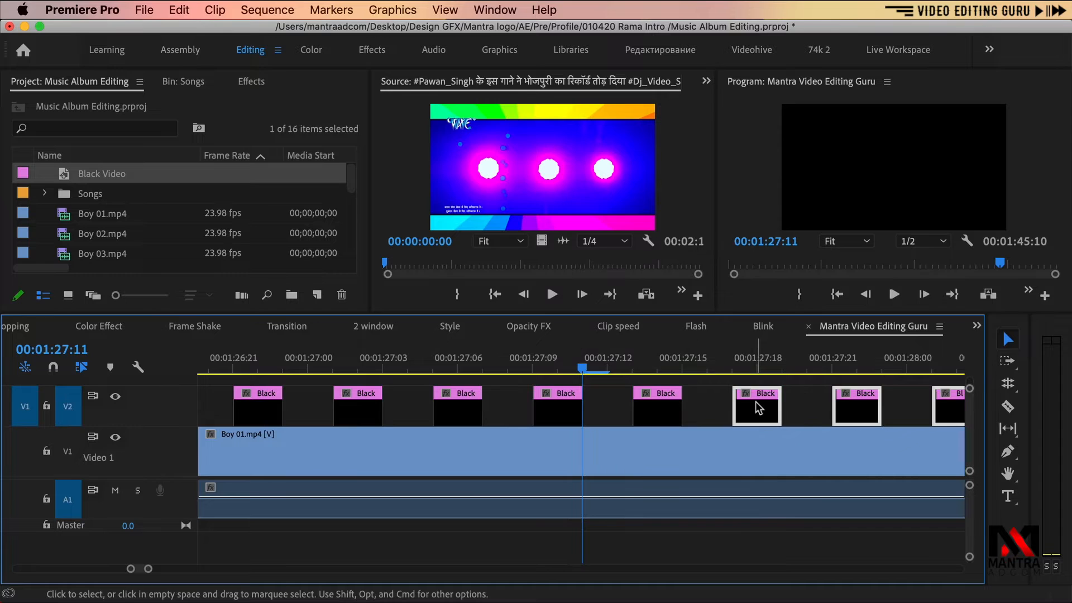
Step: Play back the two-frame blink, and the whole blink effect from 00:01:25:09
key("minus")
key("minus")
left_click(471, 368)
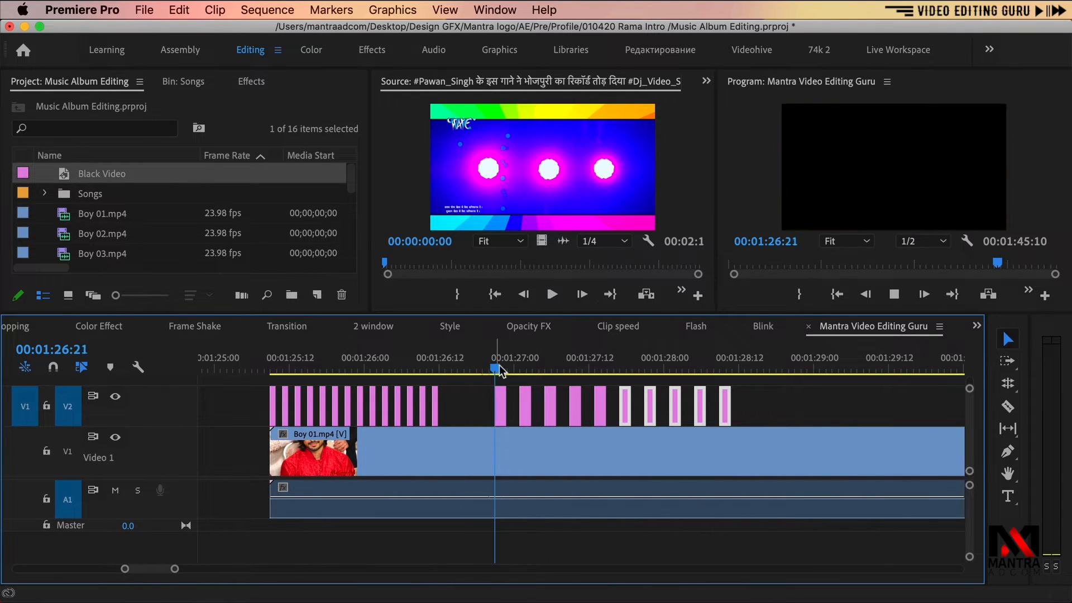
key("space")
left_click_drag(496, 367, 275, 370)
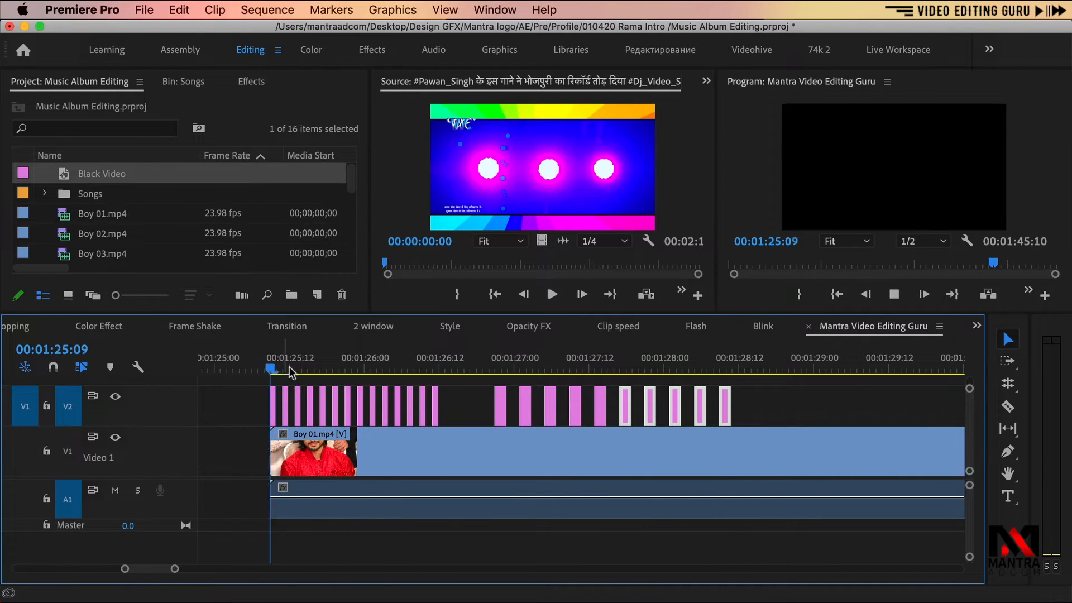
key("space")
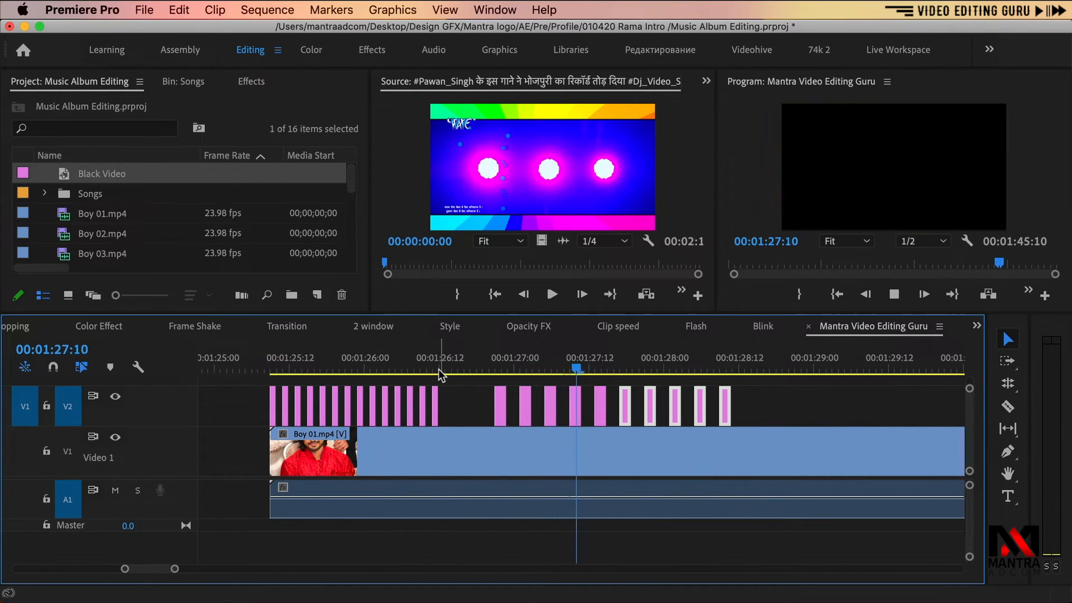
key("space")
key("minus")
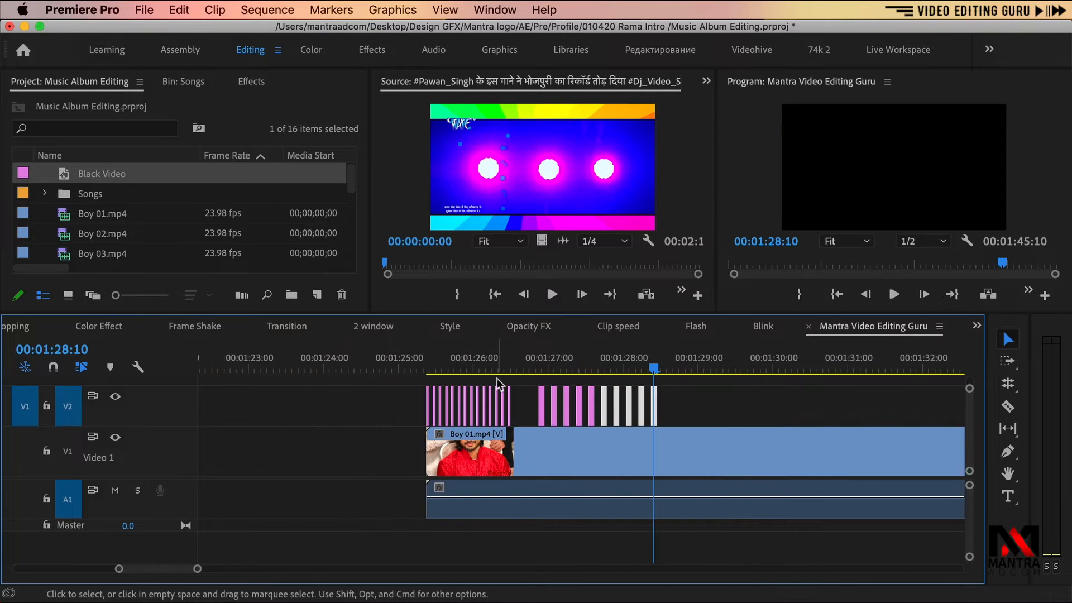
Step: Paste a copy of a two-frame Black Video piece at 00:01:28:18 and lengthen it to three frames
key("equal")
left_click_drag(625, 398, 583, 407)
key("super+c")
left_click(635, 371)
key("super+v")
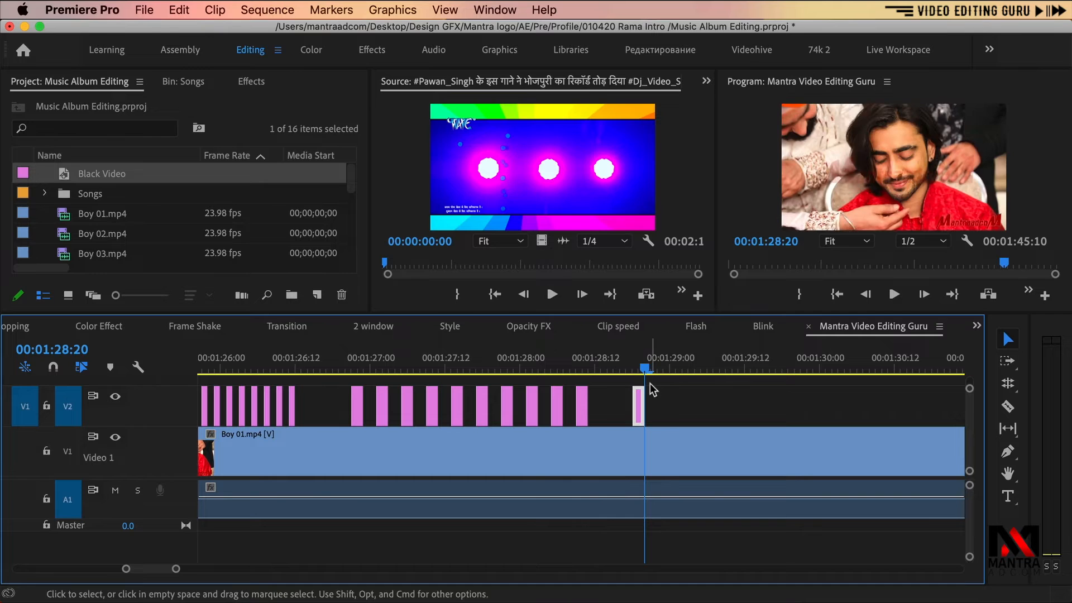
left_click_drag(639, 393, 646, 393)
Step: Paste copies of the three-frame Black Video piece end to end on V2 up to 00:01:30:18
key("super+c")
left_click(667, 365)
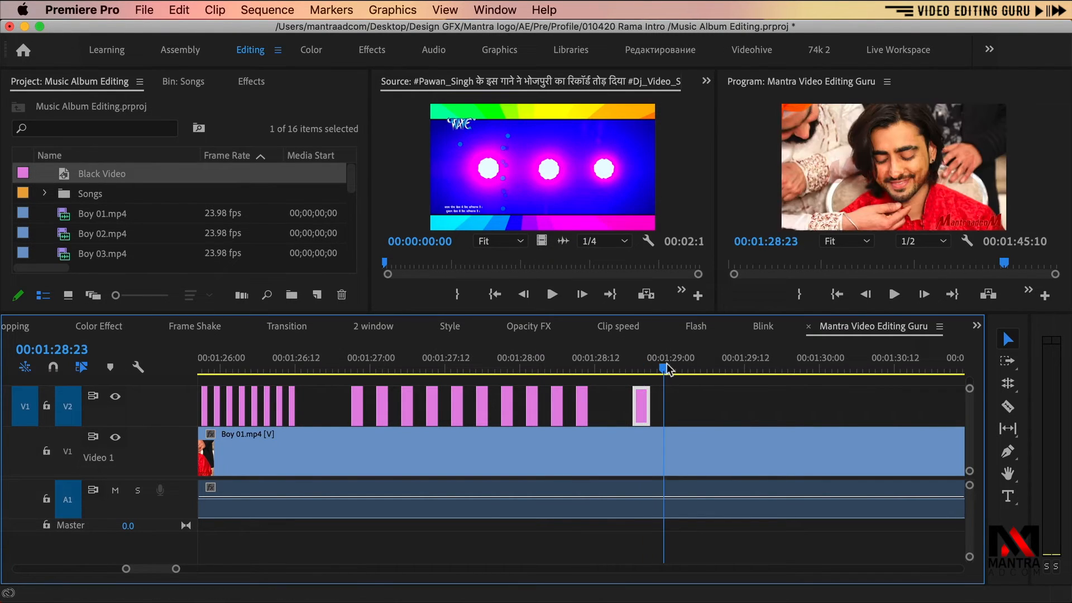
key("Up")
key("super+v")
key("super+v")
key("super+v")
key("super+v")
key("super+v")
key("super+v")
key("super+v")
key("super+v")
key("super+v")
key("super+v")
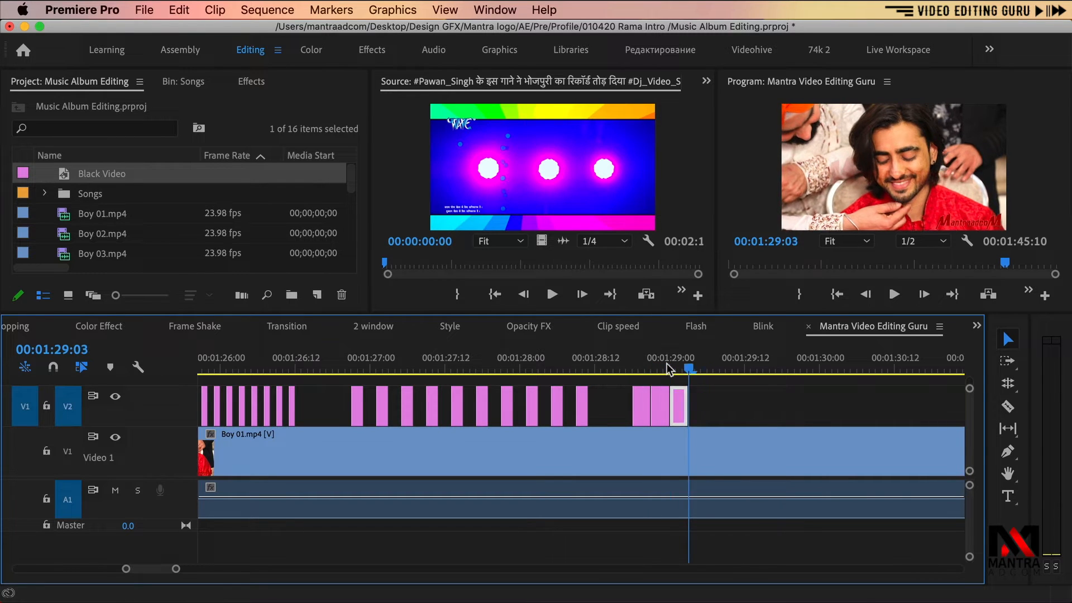
key("super+v")
key("super+v")
key("super+v")
key("super+v")
key("super+v")
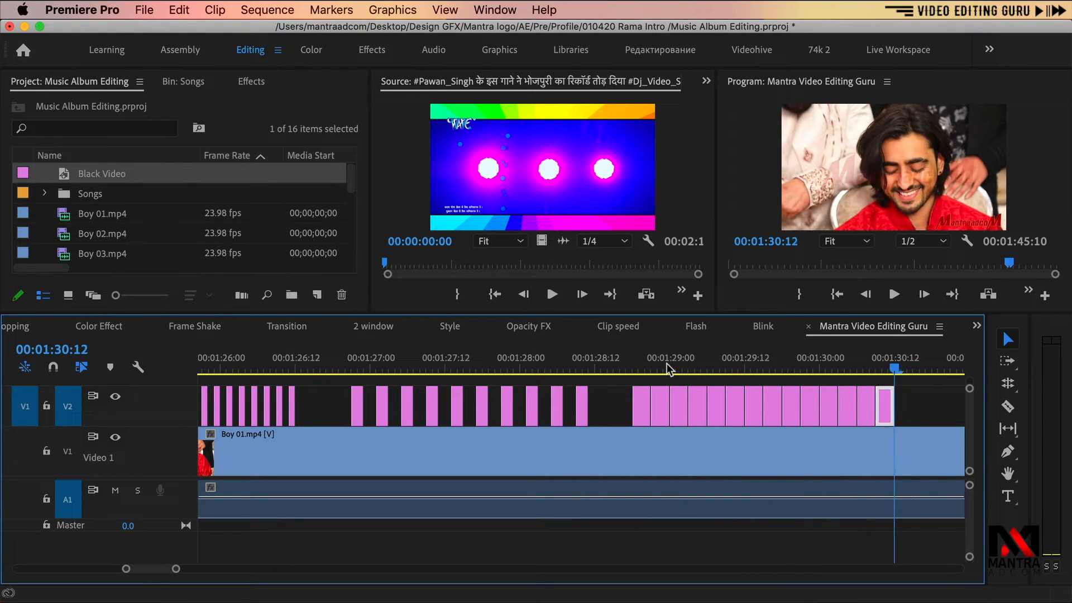
Step: Delete every second three-frame piece after 00:01:28:18 and move the last remaining one three frames later to 00:01:30:18
scroll(635, 373, "down", 1)
left_click(589, 409)
key("Delete")
left_click(623, 403)
key("Delete")
left_click(662, 408)
key("Delete")
left_click(699, 401)
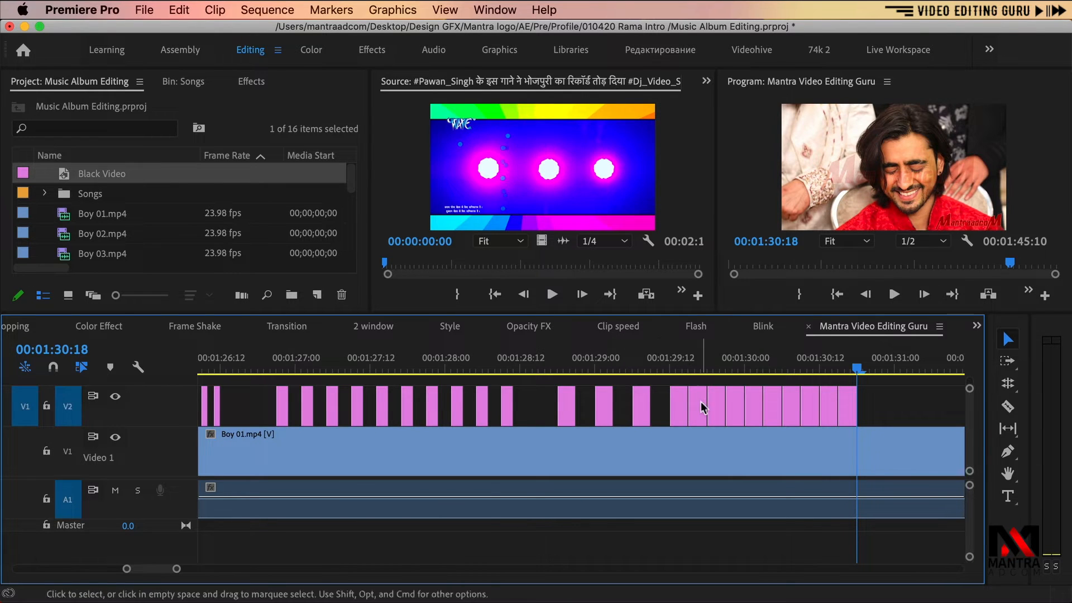
key("Delete")
left_click(739, 401)
key("Delete")
left_click(810, 401)
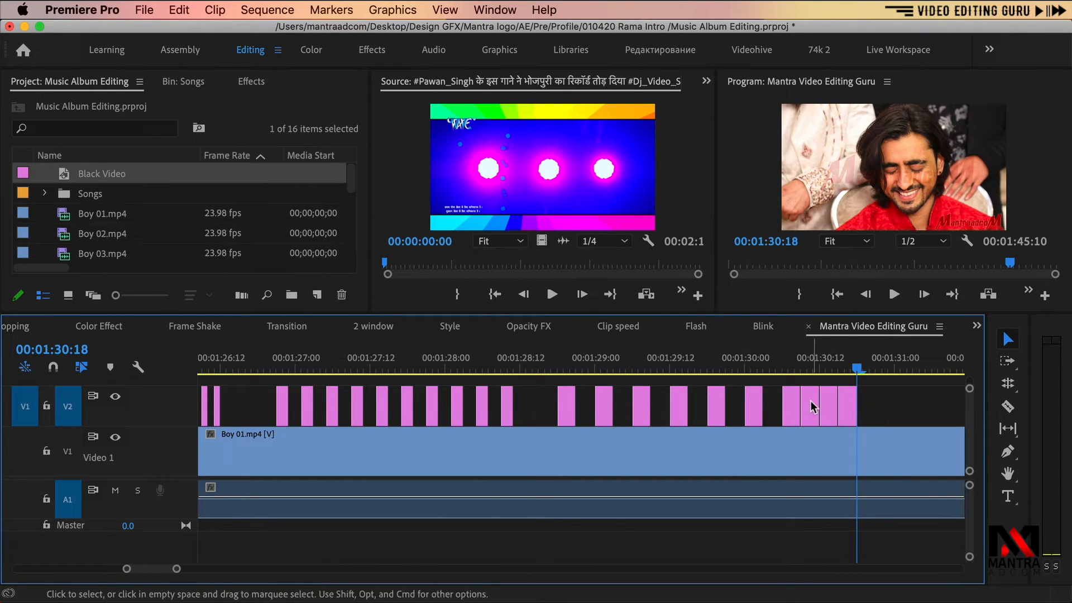
key("Delete")
left_click(849, 400)
left_click_drag(857, 400, 876, 405)
Step: Play the three-frame blink section, and the full blink effect from the start of Boy 01.mp4
left_click(540, 367)
key("space")
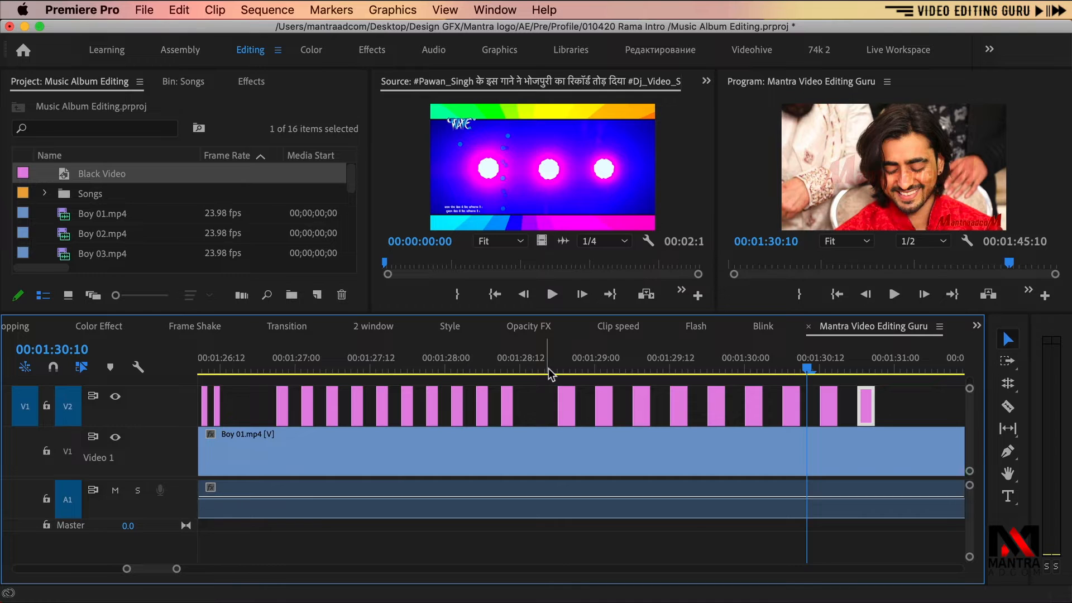
scroll(538, 366, "down", 3)
scroll(521, 368, "up", 1)
left_click_drag(203, 364, 191, 367)
key("space")
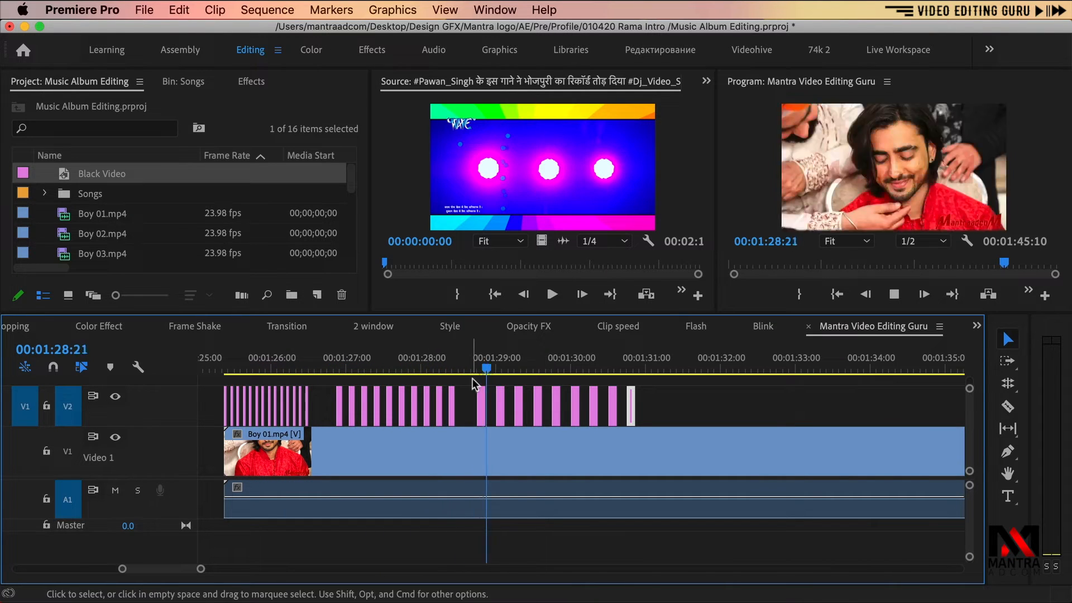
key("space")
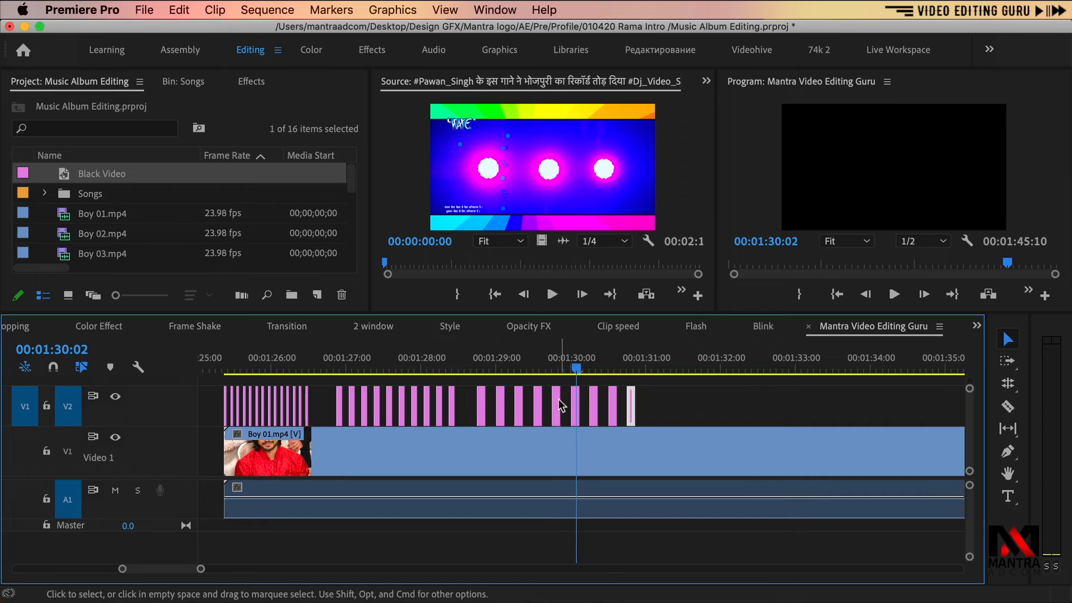
Step: Make the V2 track taller and shorten the first seven three-frame Black Video pieces from 00:01:28:18 to two frames each
left_click(558, 399)
left_click(482, 371)
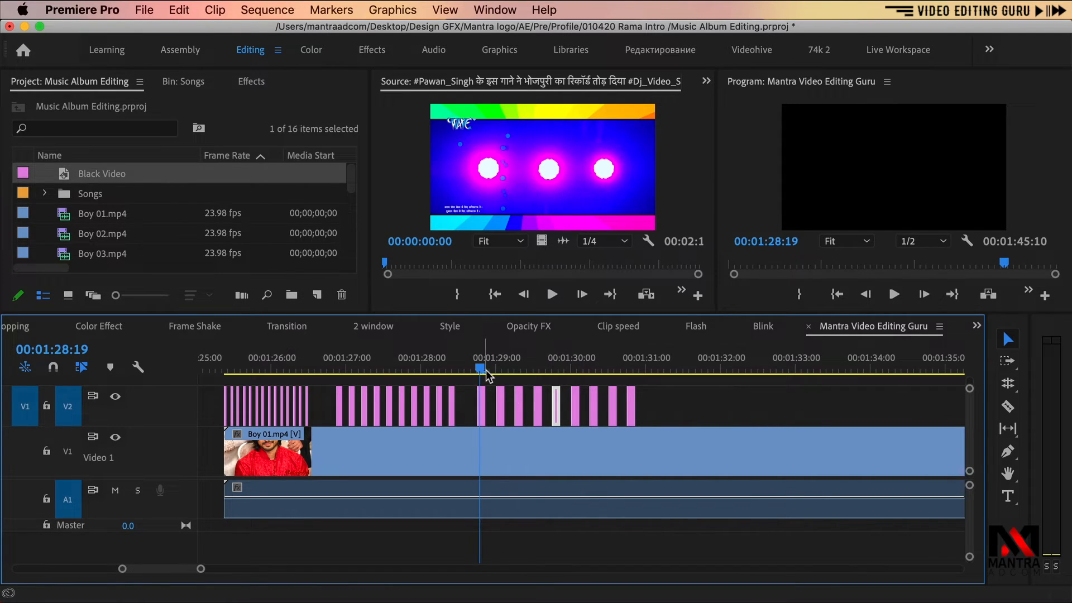
scroll(491, 375, "down", 1)
key("minus")
key("minus")
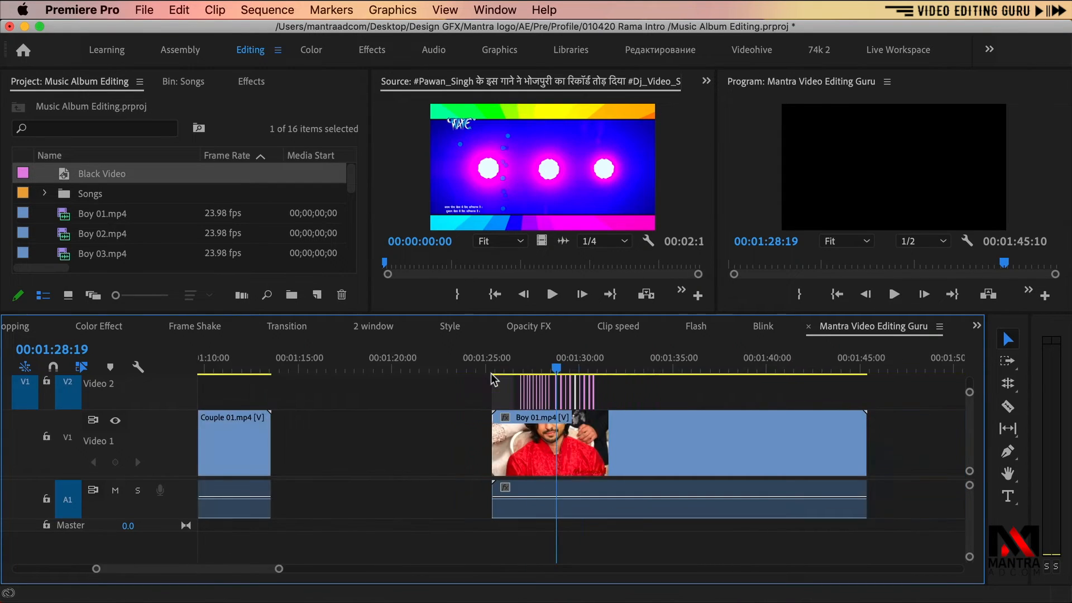
key("equal")
key("equal")
key("equal")
scroll(596, 434, "up", 2)
left_click_drag(590, 417, 806, 408)
Step: Play the shortened blink section from just before 00:01:28:18 to check its timing
left_click(558, 370)
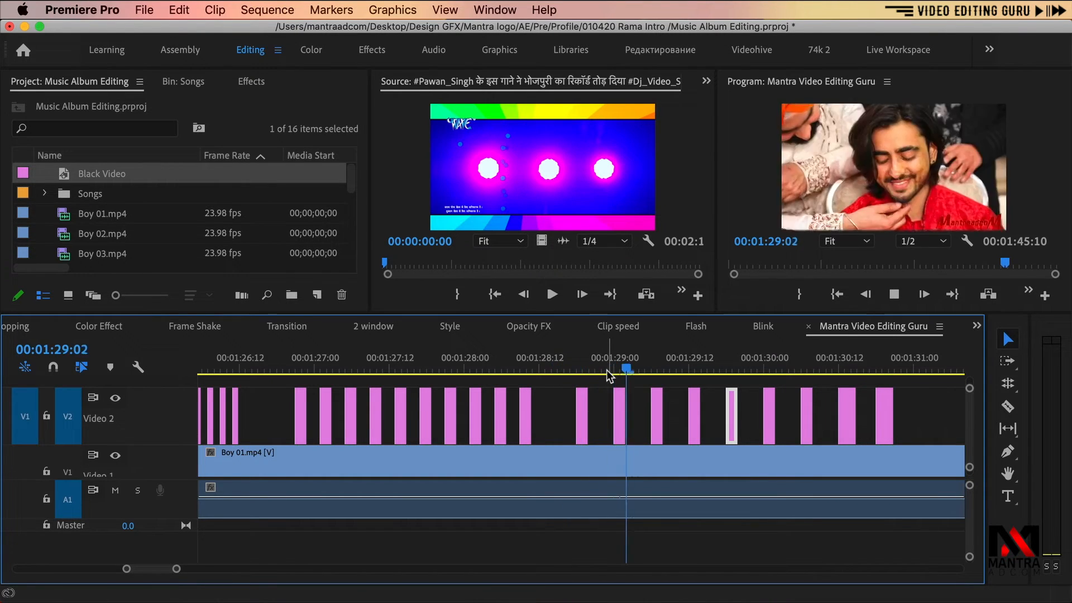
key("space")
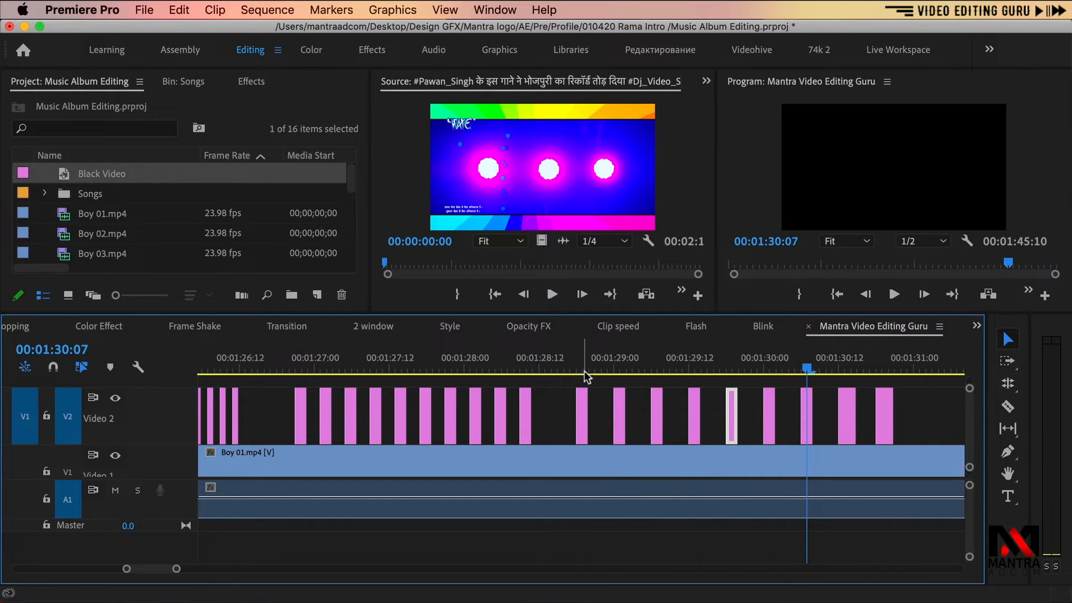
mouse_move(572, 369)
left_mouse_down()
mouse_move(615, 368)
mouse_move(568, 368)
left_mouse_up()
key("space")
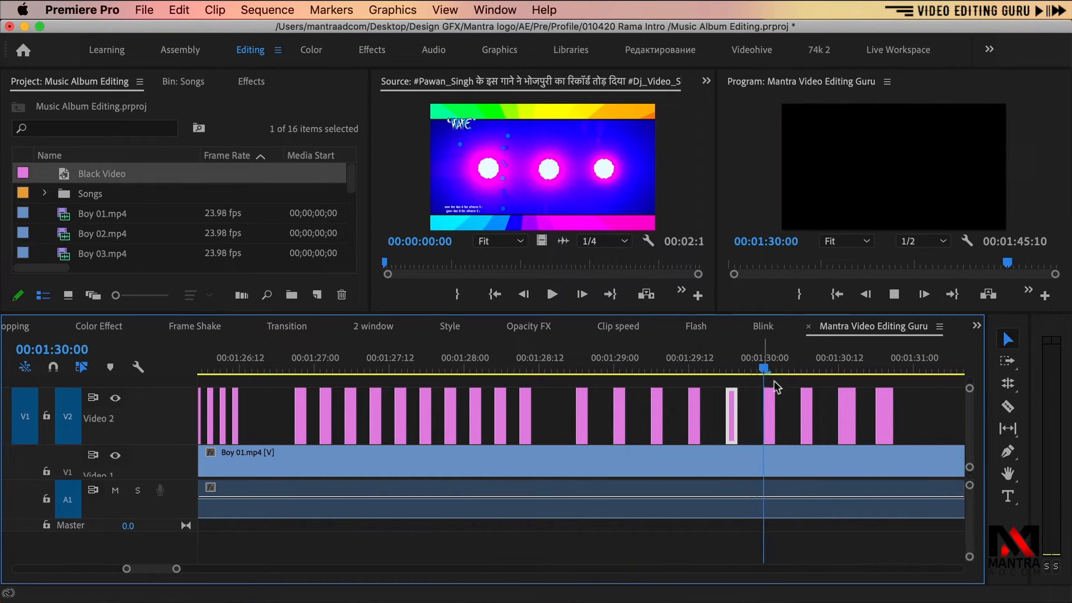
Step: Stop the blink preview, set the playhead at 00:01:30:11 and save the project
key("space")
key("minus")
key("minus")
key("minus")
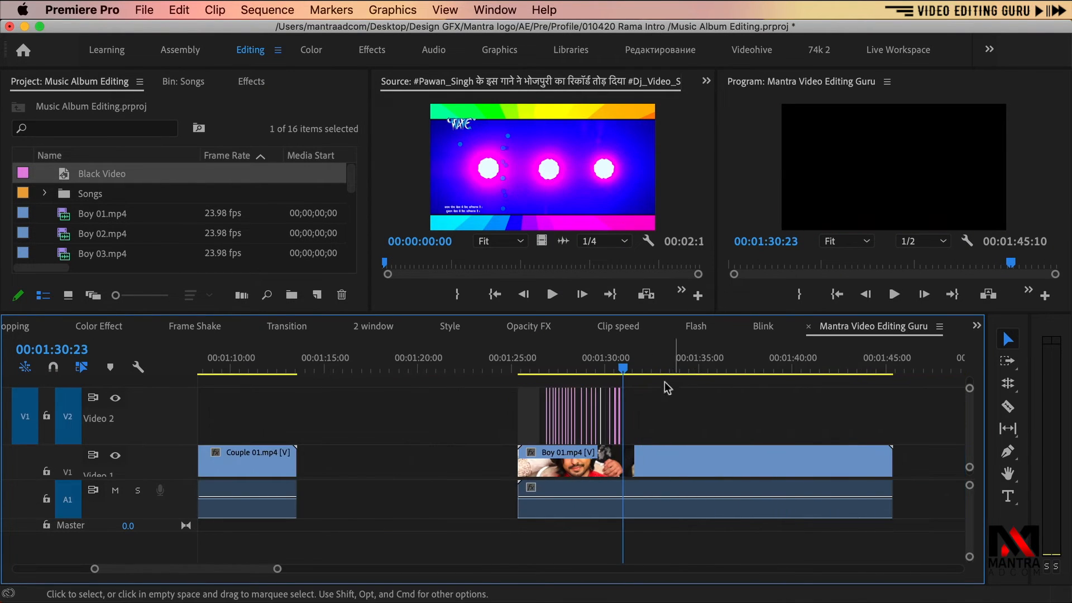
mouse_move(623, 368)
left_mouse_down()
mouse_move(603, 369)
mouse_move(614, 368)
left_mouse_up()
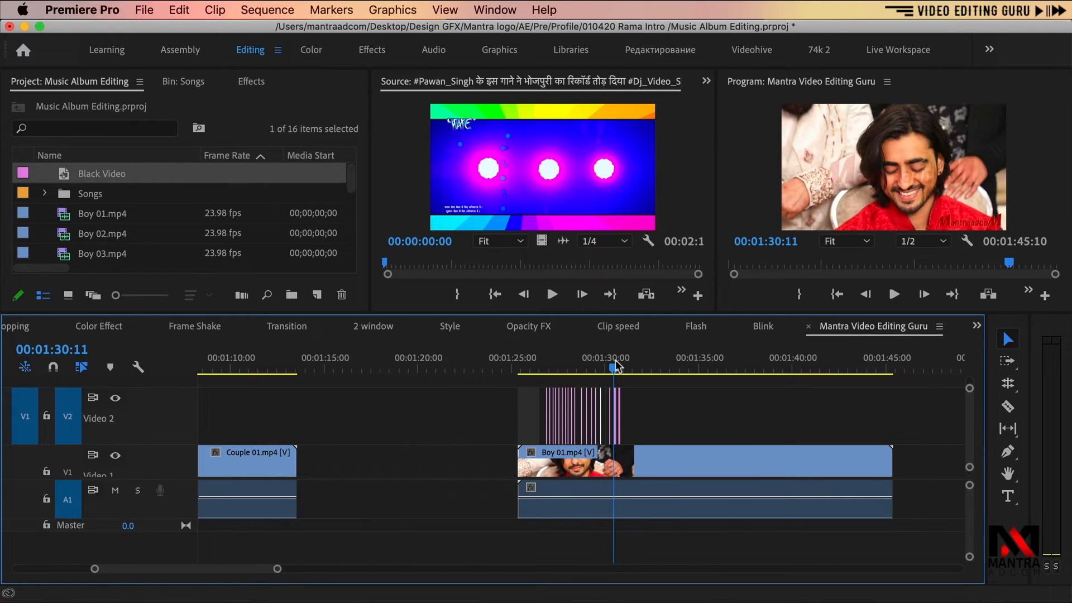
key("equal")
key("minus")
key("minus")
key("minus")
key("minus")
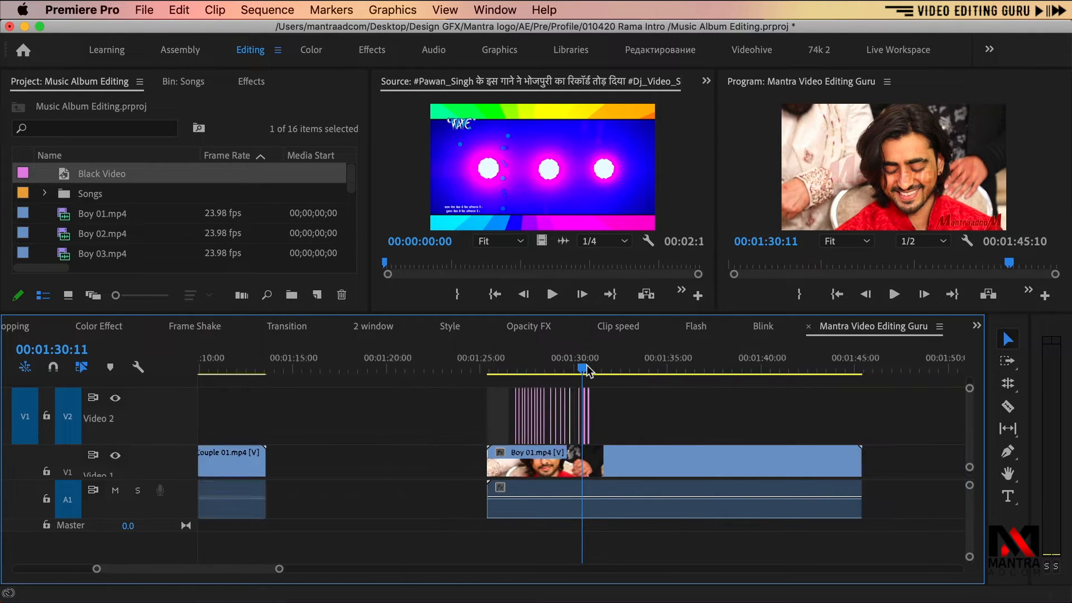
key("super+s")
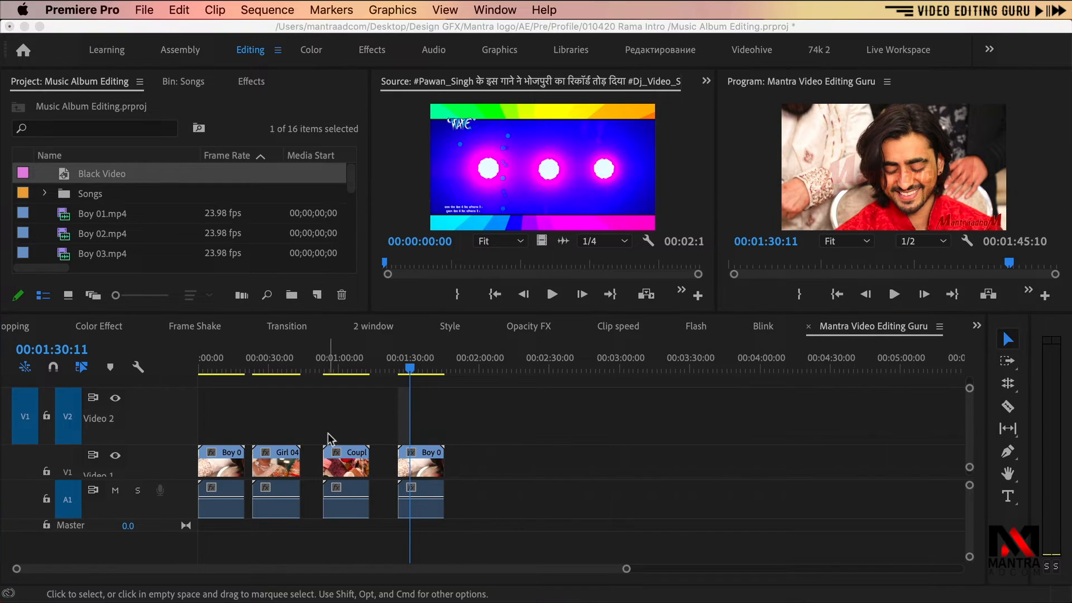
Step: Copy the first two clips of the sequence, Boy and Girl 04.mp4, and paste them at 00:02:06:14 after the last clip
left_click_drag(276, 428, 242, 479)
left_click(494, 373)
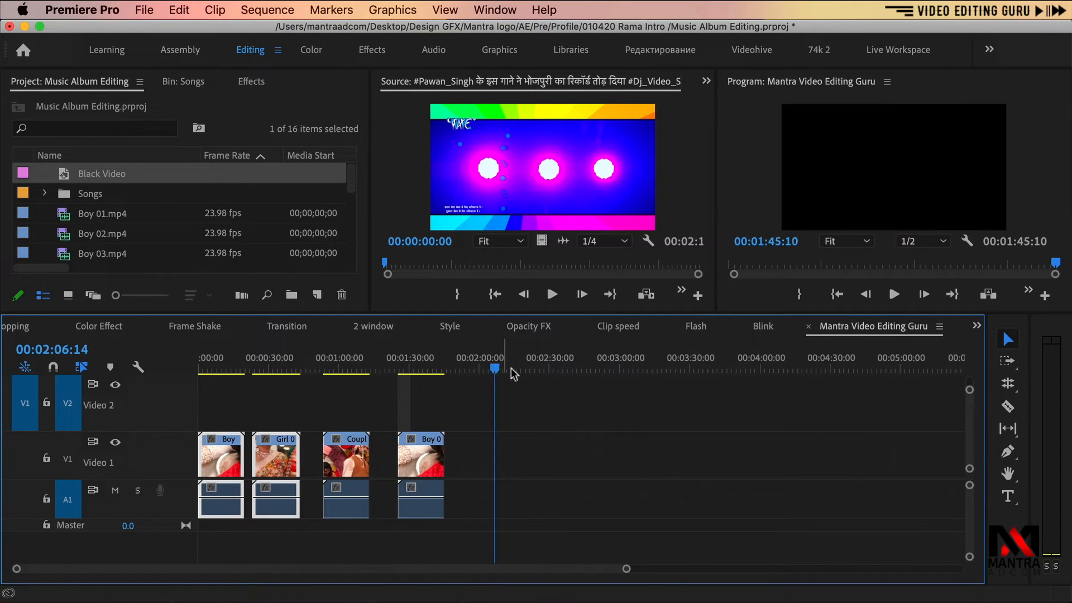
key("super+v")
Step: Stack the pasted Boy 01.mp4 on V2 directly above Girl 04.mp4
left_click_drag(577, 405, 527, 455)
left_click(512, 360)
key("equal")
key("equal")
key("equal")
key("equal")
left_click_drag(527, 395, 508, 410)
key("backslash")
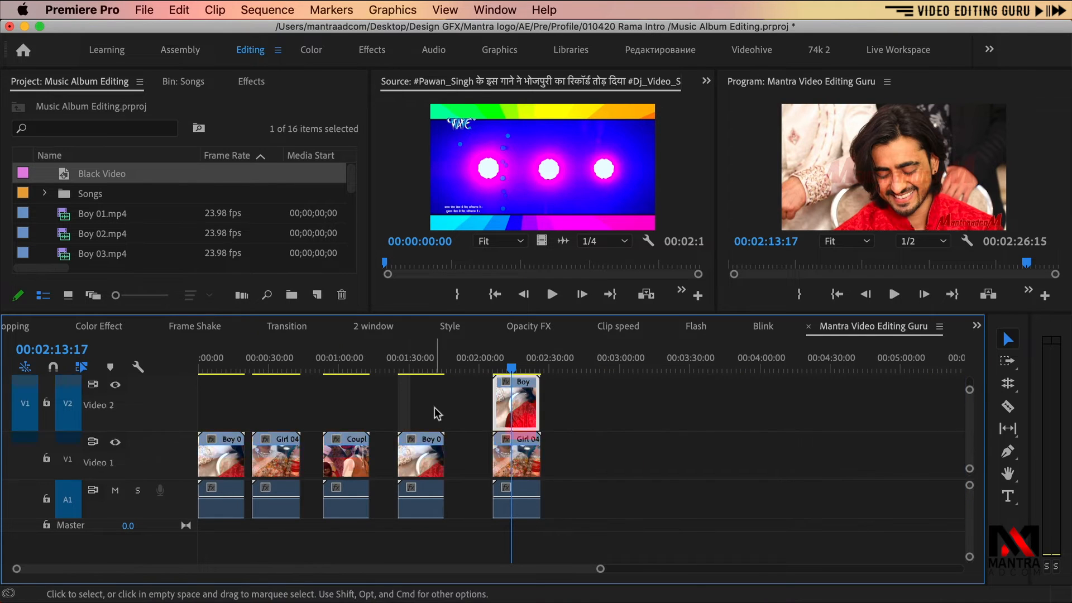
Step: Try pasting a copy of the two-frame Black Video pieces over Boy 01.mp4 on V2 at 00:02:06:04
scroll(435, 411, "up", 1)
left_click(411, 369)
key("equal")
key("equal")
key("equal")
key("equal")
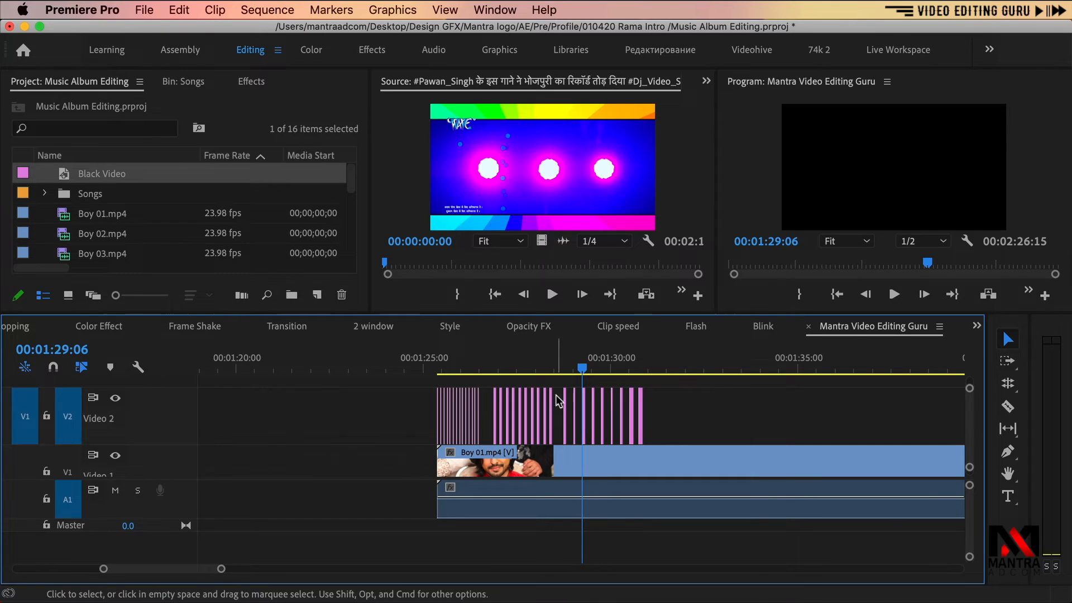
left_click_drag(555, 394, 489, 424)
scroll(726, 413, "down", 10)
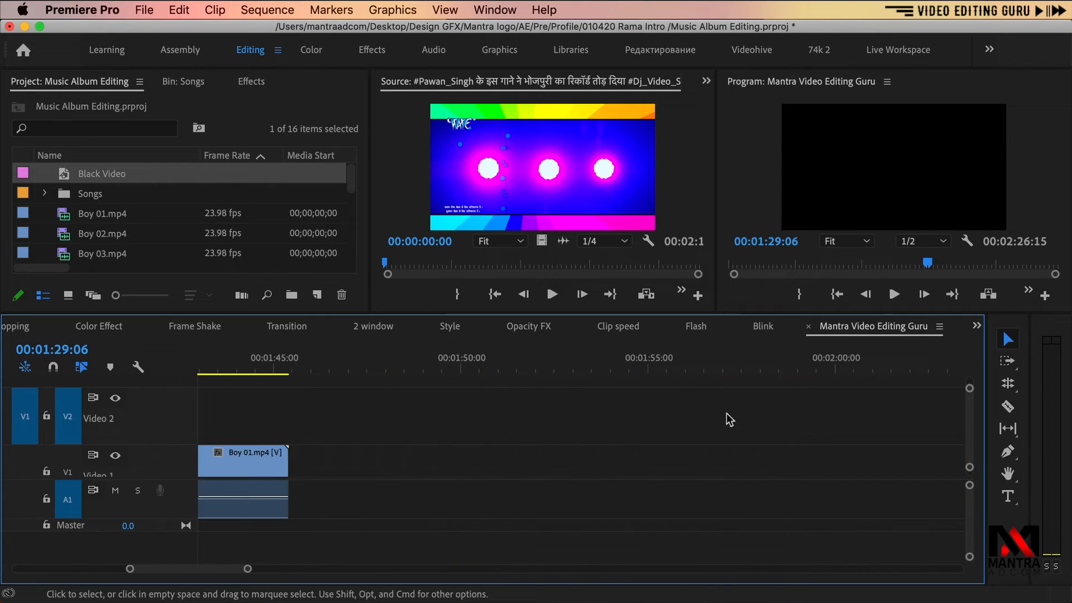
left_click_drag(715, 372, 717, 373)
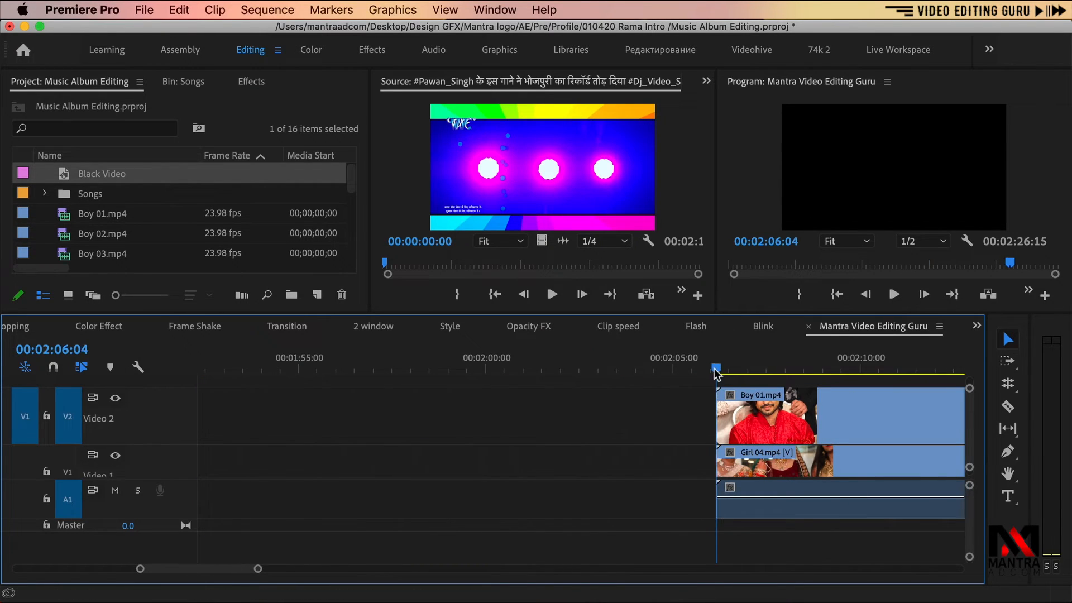
key("cmd+v")
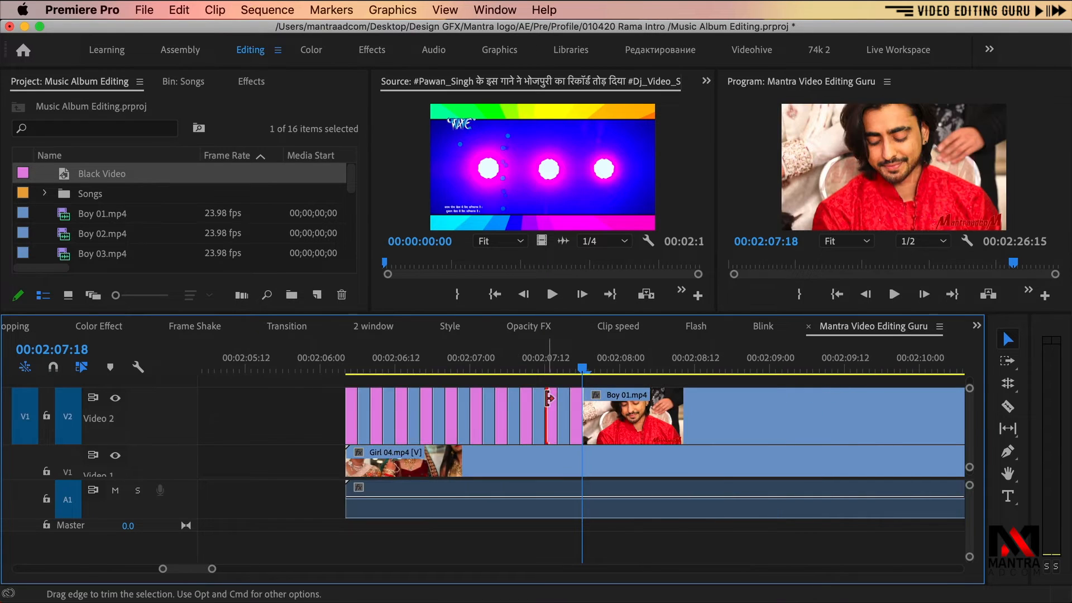
Step: Try deleting all pasted Black Video pieces to leave two-frame gaps in Boy 01.mp4 on V2
left_click(551, 406)
key("Delete")
left_click(575, 411)
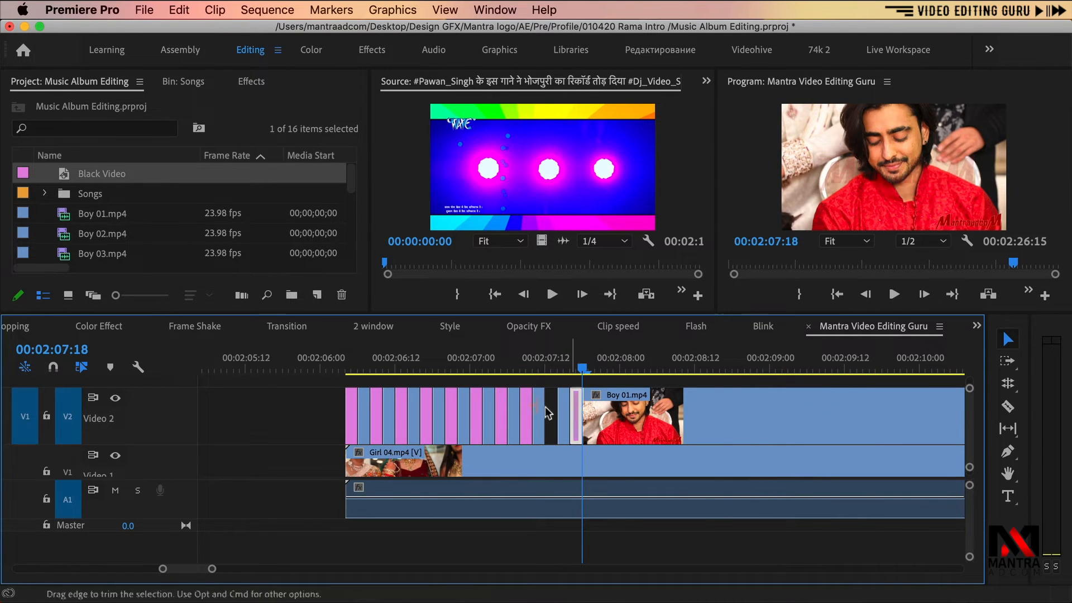
key("Delete")
left_click(527, 408)
key("Delete")
left_click(472, 407)
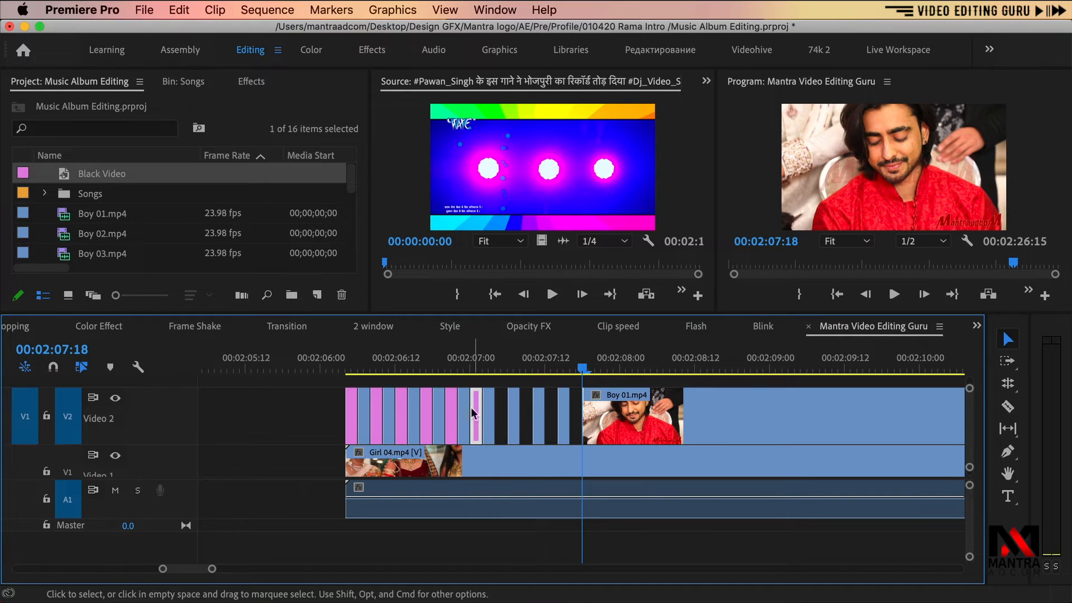
key("Delete")
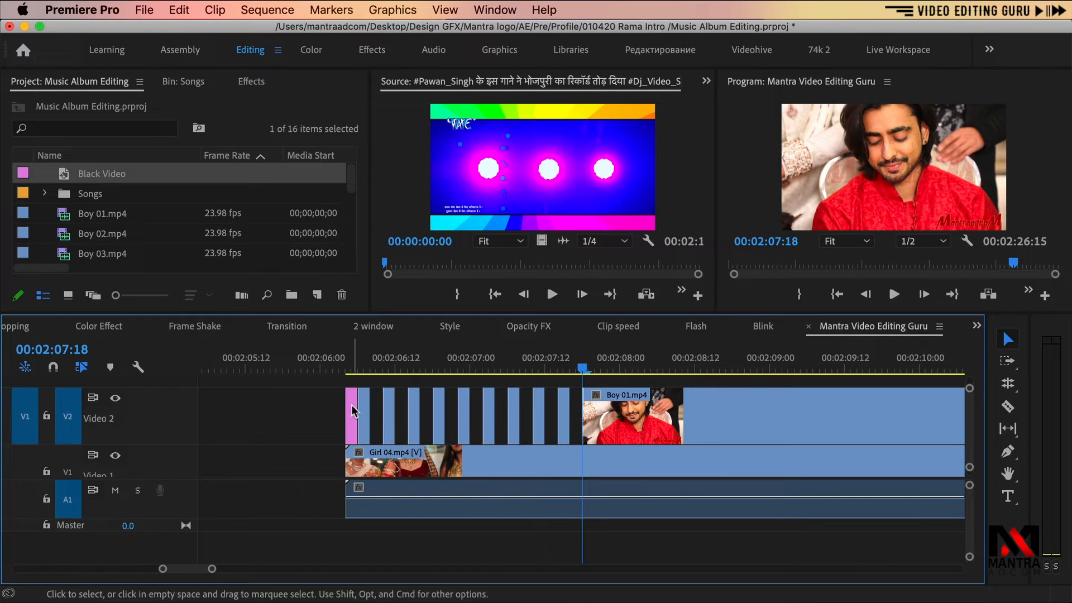
left_click(353, 408)
key("Delete")
Step: Play the gapped section from 00:02:06:04 to check the alternation between Boy 01.mp4 and Girl 04.mp4
left_click(338, 367)
key("space")
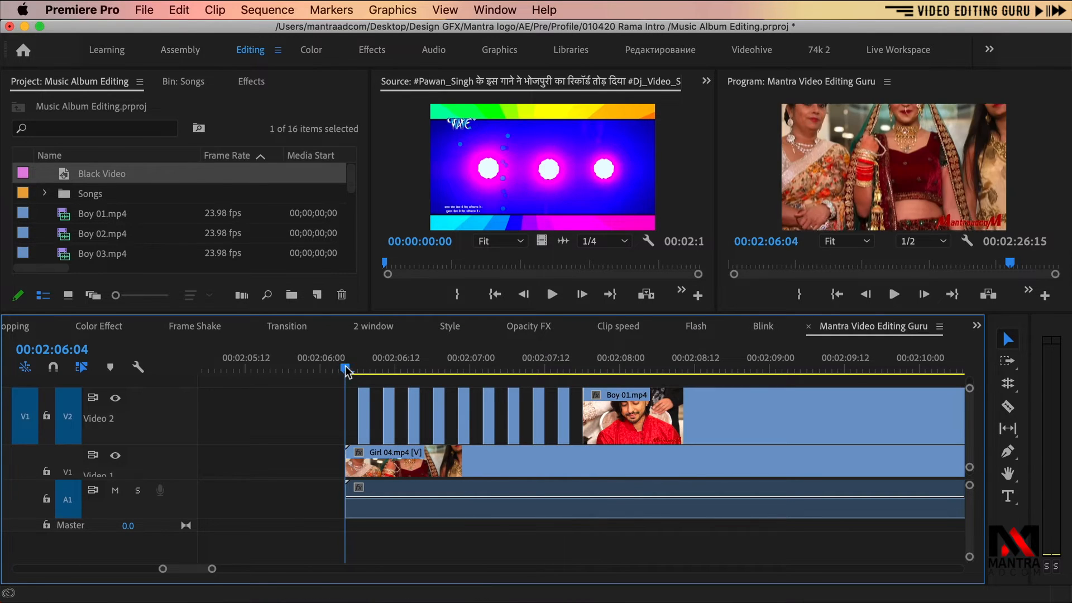
key("space")
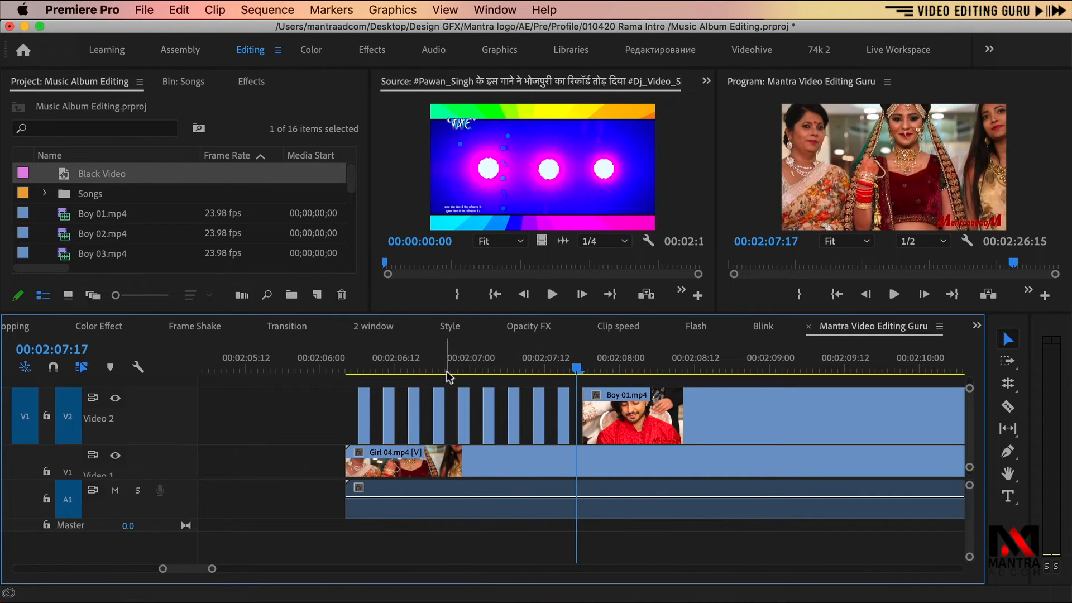
Step: Undo the deletions and the pasted Black Video pieces to restore the uncut Boy 01.mp4 on V2
key("super+z")
key("super+z")
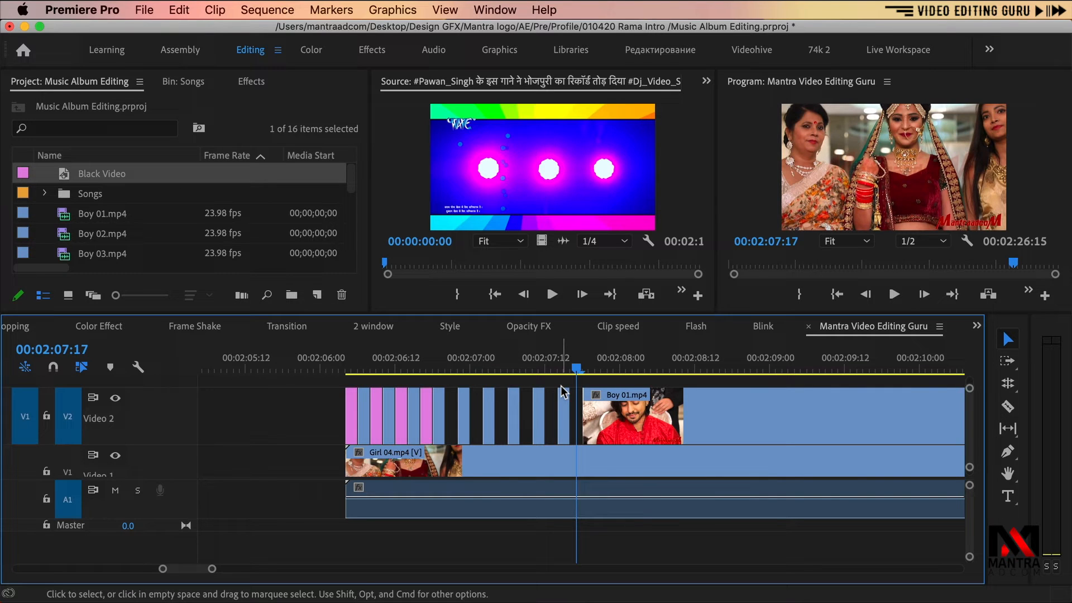
key("super+z")
key("super+z")
key("super+z")
key("super+z")
key("super+z")
key("super+z")
key("super+z")
key("super+z")
left_click_drag(539, 386, 477, 425)
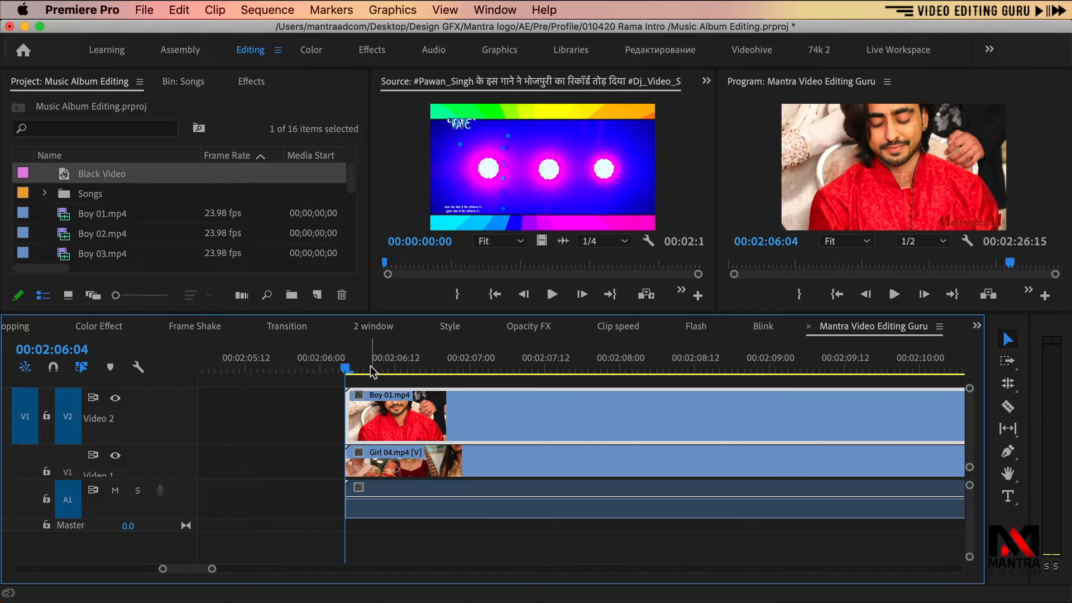
Step: Reduce the track height and razor Boy 01.mp4 on V2 into one-frame pieces from 00:02:06:04 to 00:02:06:10
key("super+minus")
key("equal")
key("equal")
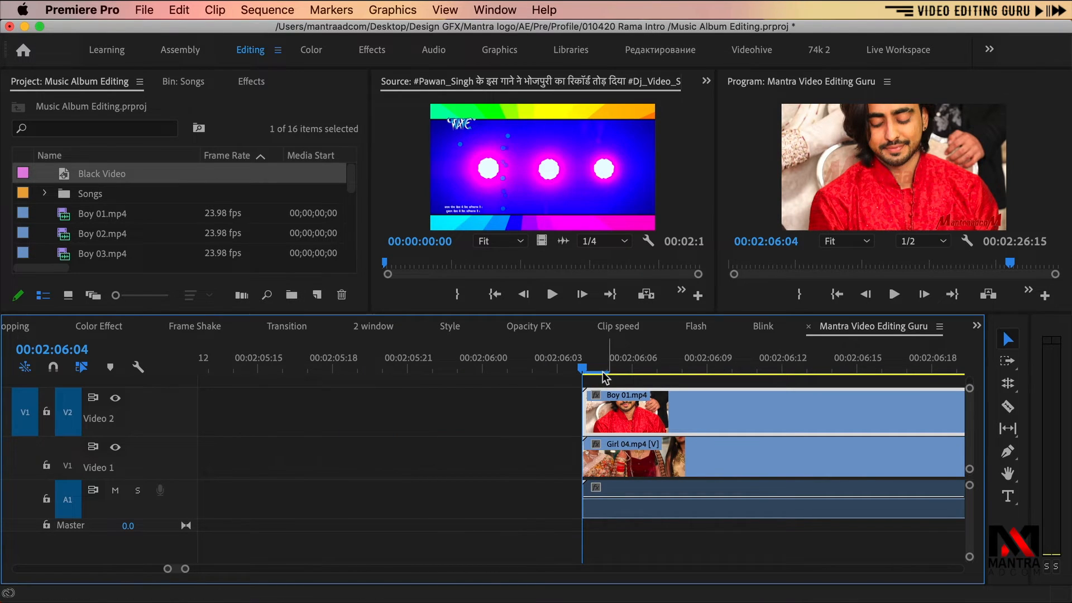
left_click(1005, 405)
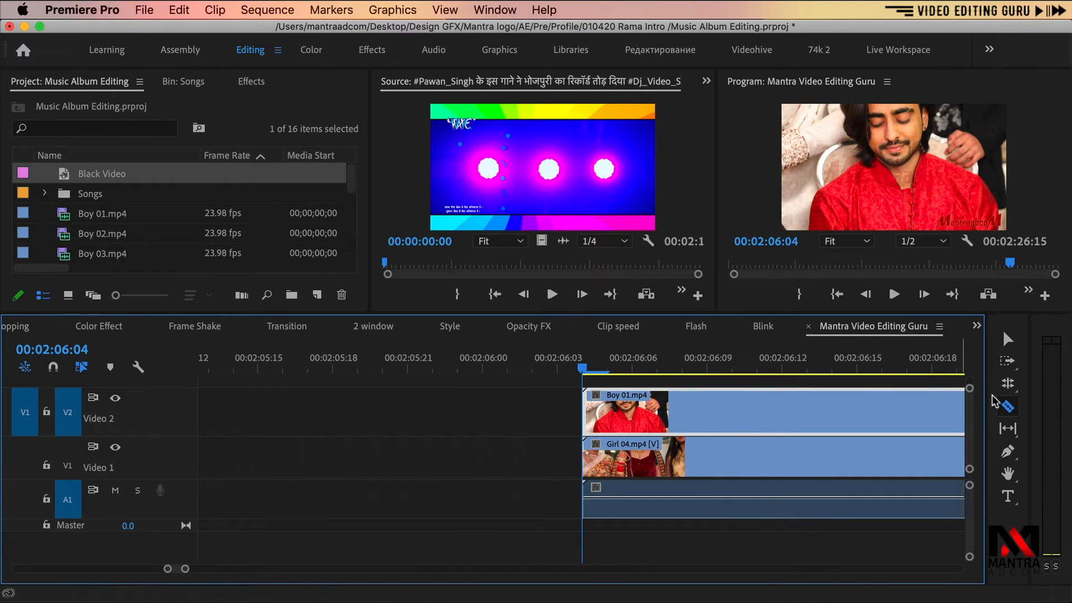
left_click(608, 405)
left_click(633, 403)
left_click(658, 403)
left_click(683, 404)
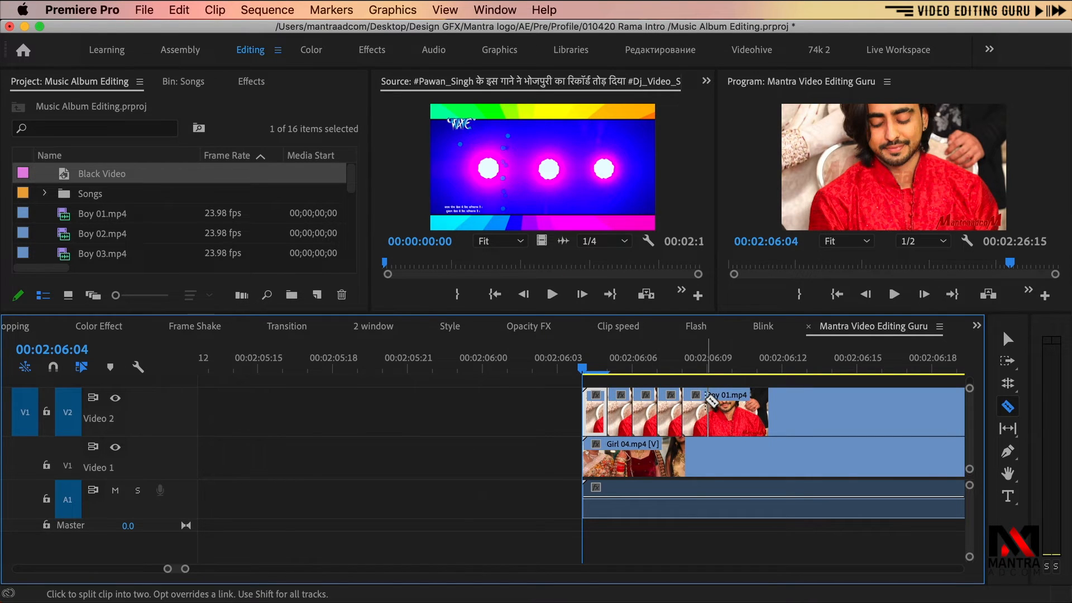
left_click(709, 402)
Step: Razor Boy 01.mp4 on V2 every two frames from 00:02:06:18 to 00:02:07:16
scroll(513, 403, "right", 5)
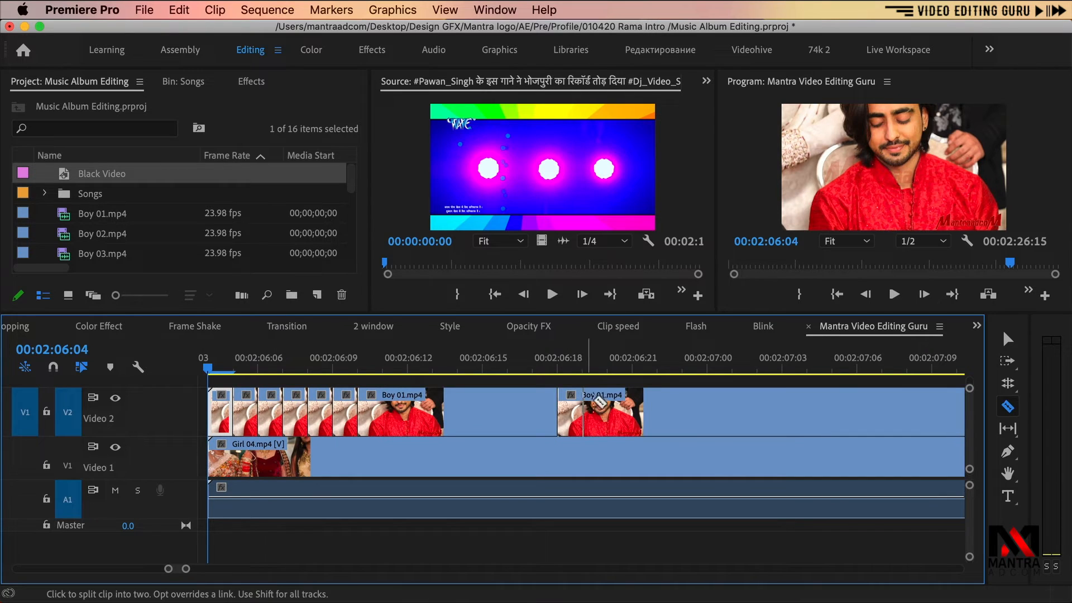
left_click(633, 402)
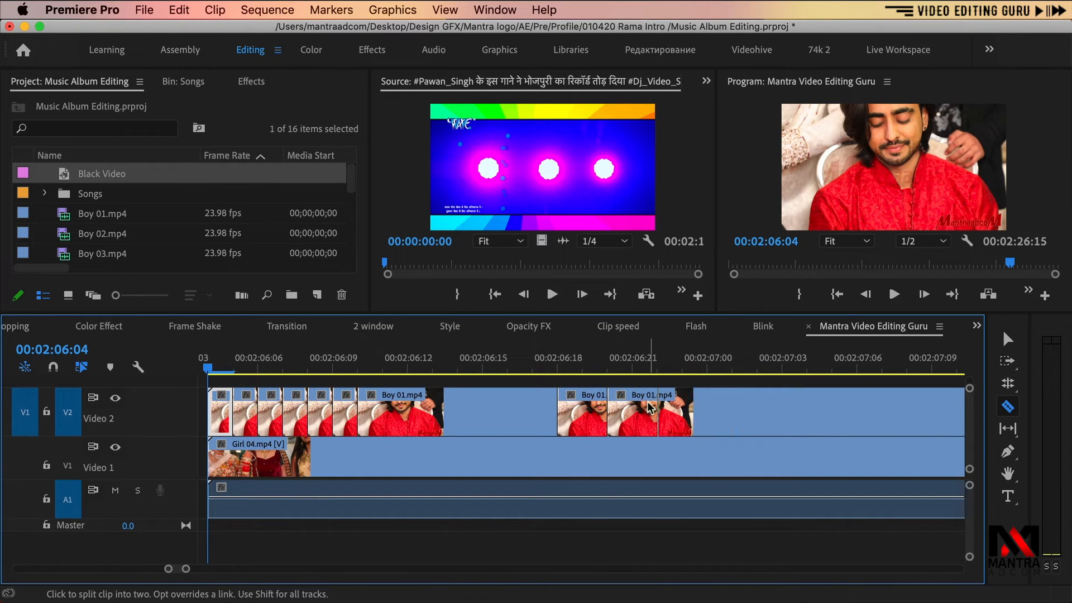
left_click(708, 406)
left_click(769, 408)
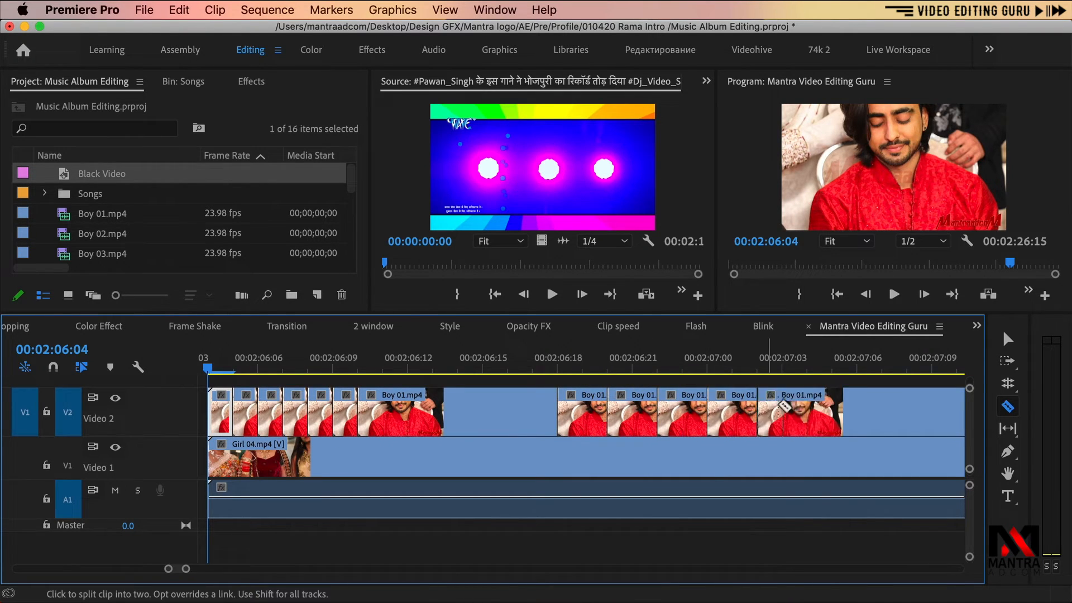
left_click(810, 408)
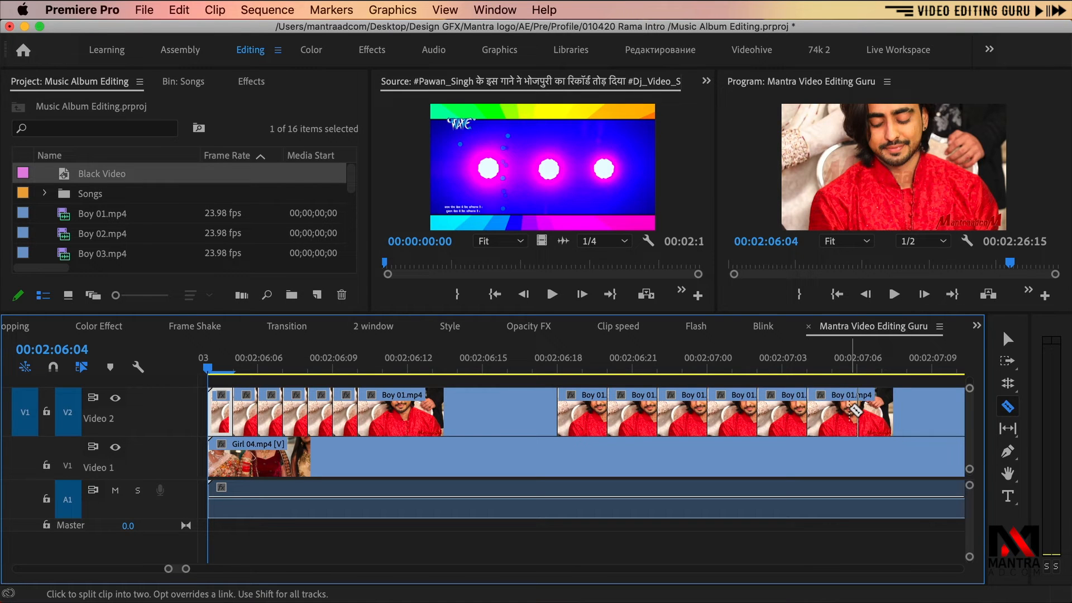
left_click(857, 411)
left_click(906, 412)
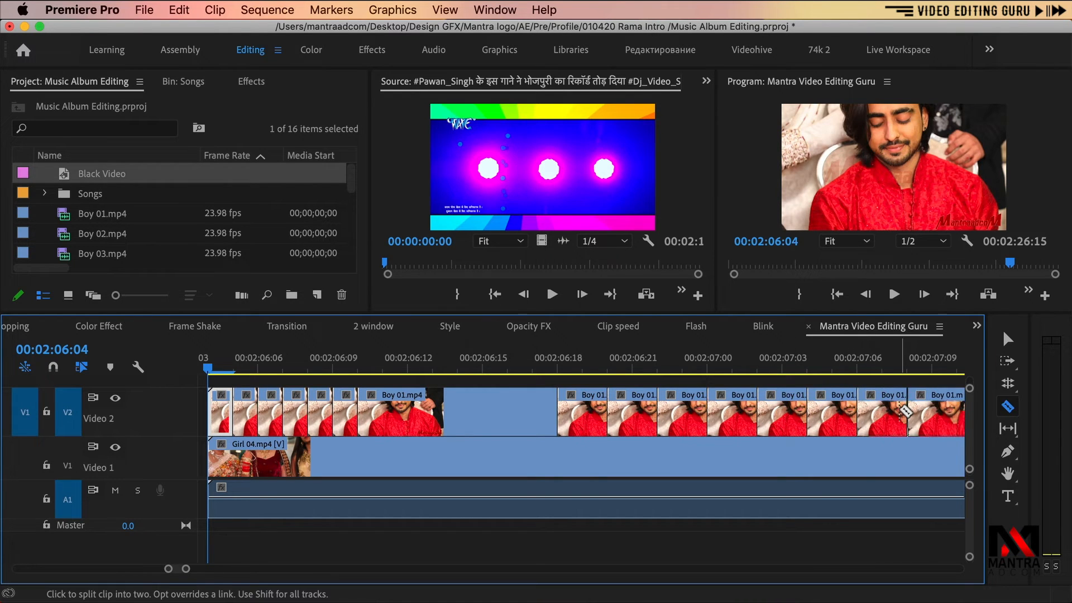
key("minus")
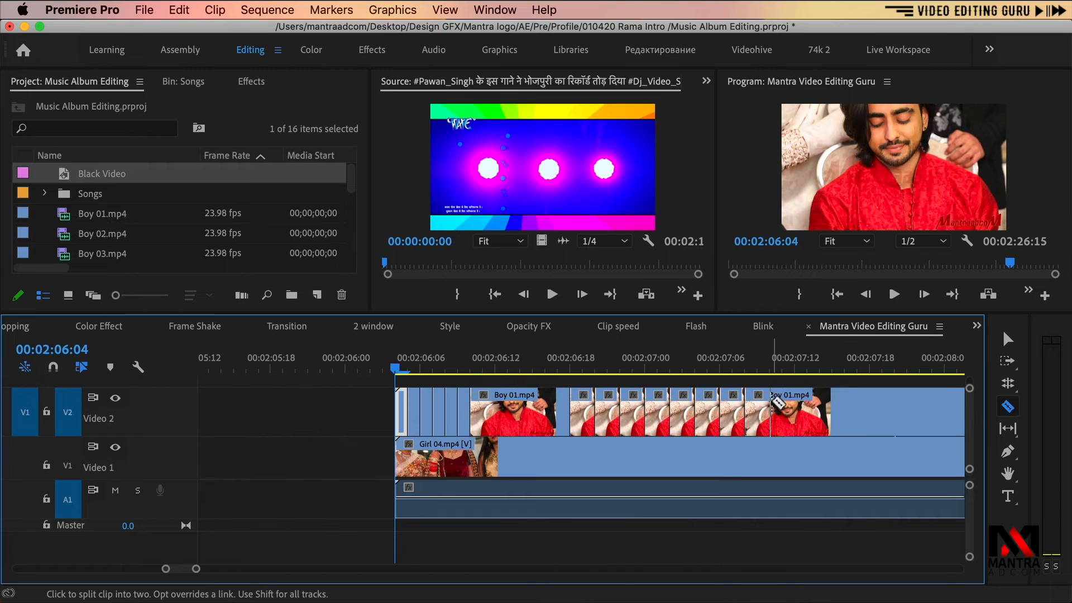
left_click(779, 405)
left_click(804, 405)
left_click(820, 406)
left_click(846, 406)
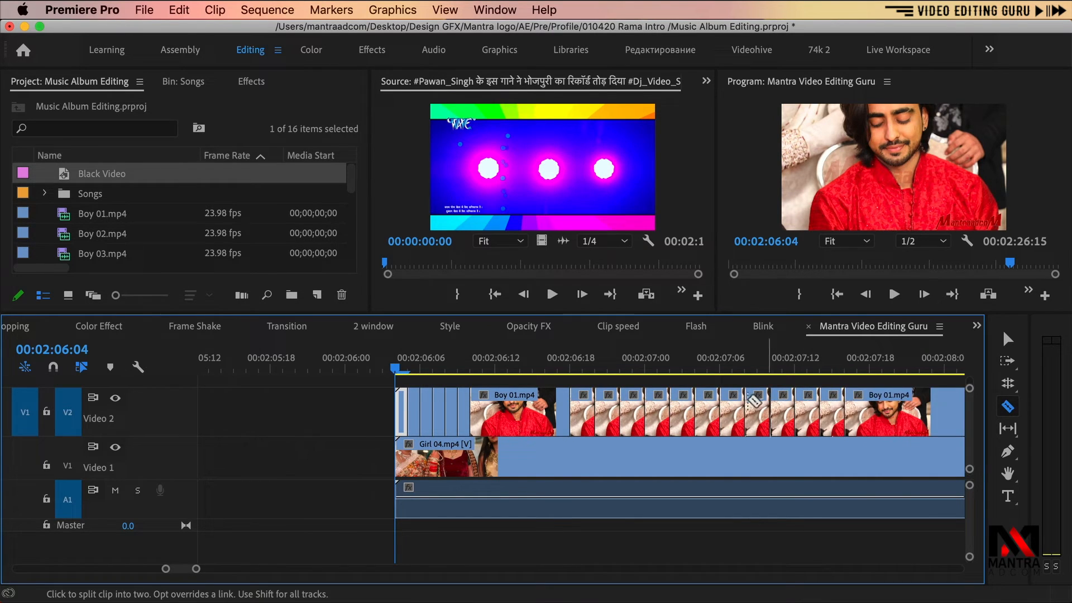
Step: Delete every second two-frame Boy 01.mp4 piece on V2, from 00:02:06:20 to 00:02:07:12
left_click(1005, 337)
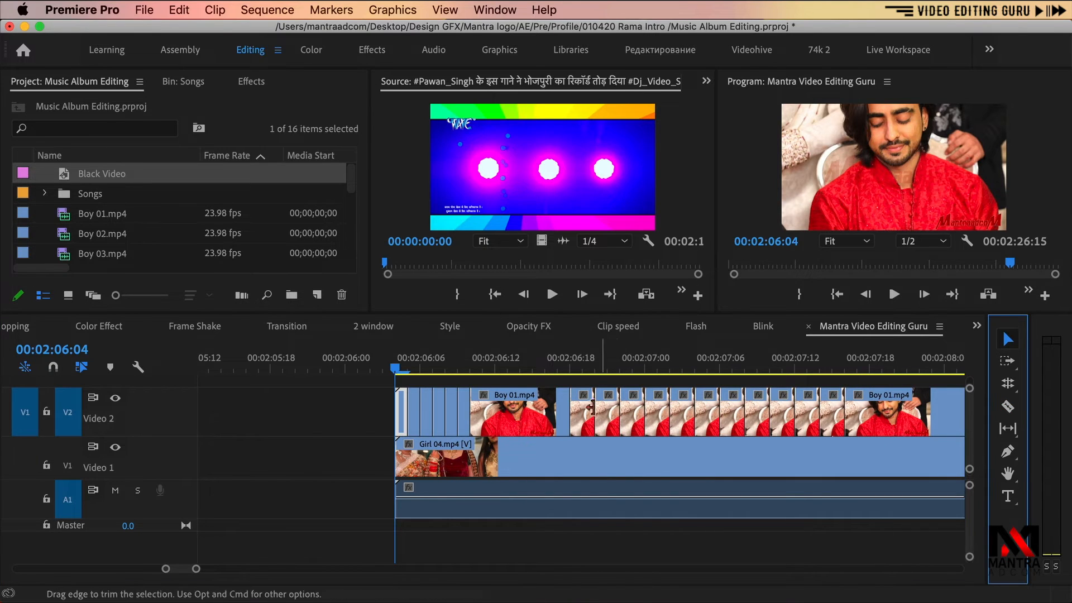
left_click(607, 413)
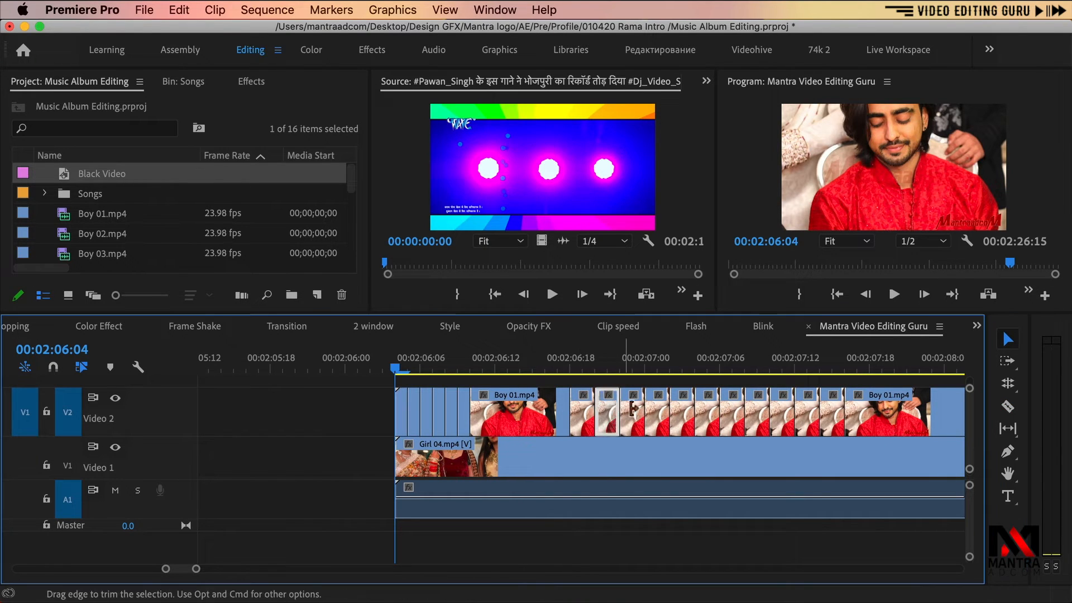
key("Delete")
left_click(658, 414)
key("Delete")
left_click(714, 412)
key("Delete")
left_click(758, 413)
key("Delete")
left_click(809, 413)
key("Delete")
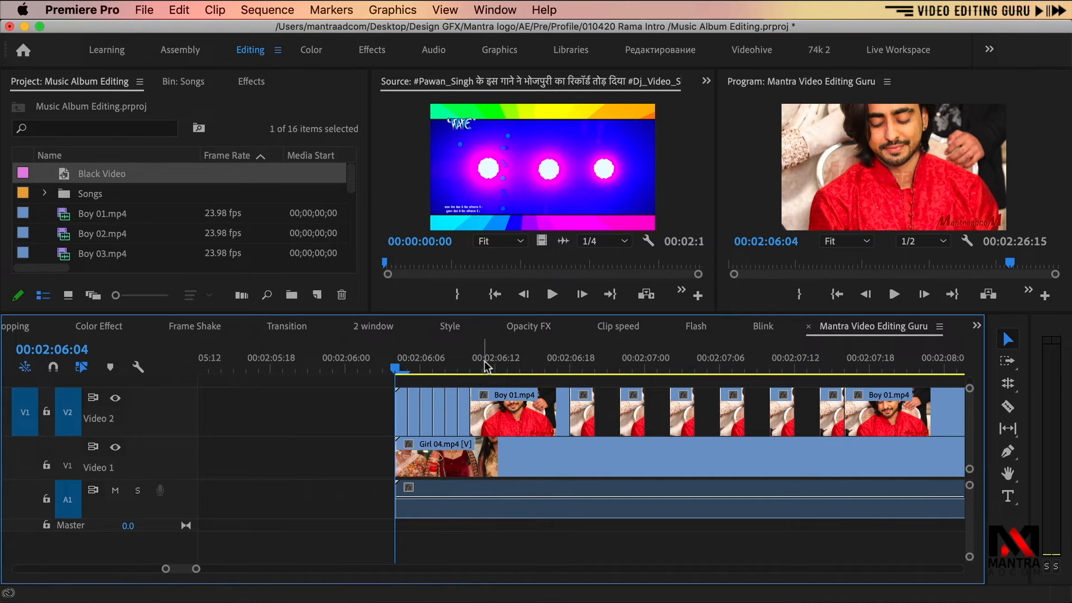
Step: Delete the one-frame Boy 01.mp4 pieces at 00:02:06:05, 00:02:06:07 and 00:02:06:09 on V2
key("Delete")
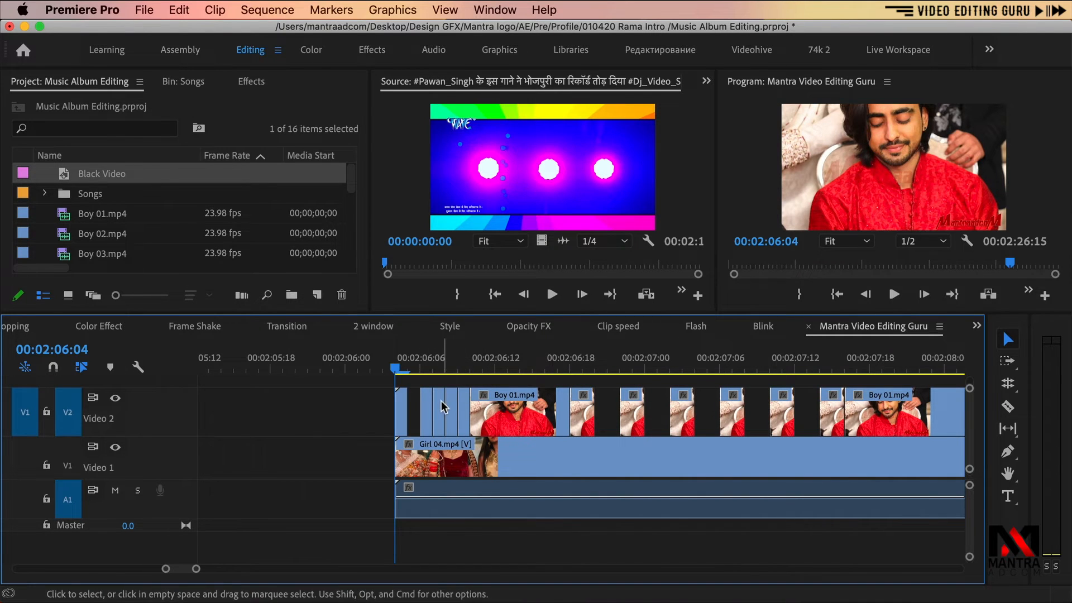
left_click(439, 411)
key("Delete")
left_click(464, 411)
key("Delete")
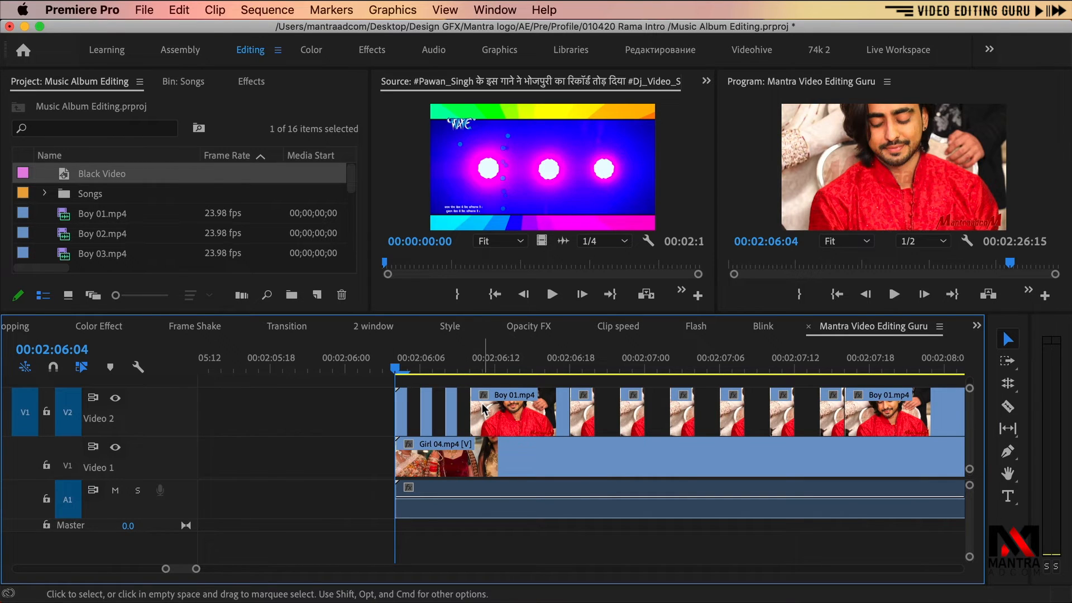
Step: Razor the uncut Boy 01.mp4 piece on V2 at every frame between 00:02:06:10 and 00:02:06:18
key("c")
left_click(485, 407)
left_click(496, 407)
left_click(508, 407)
left_click(521, 406)
left_click(533, 407)
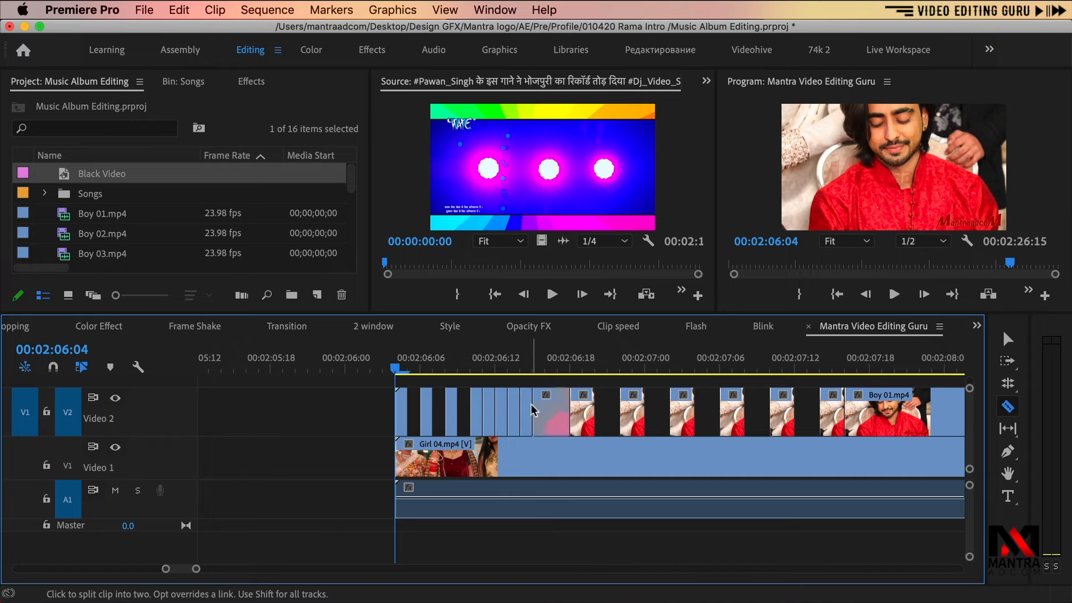
left_click(546, 407)
left_click(558, 407)
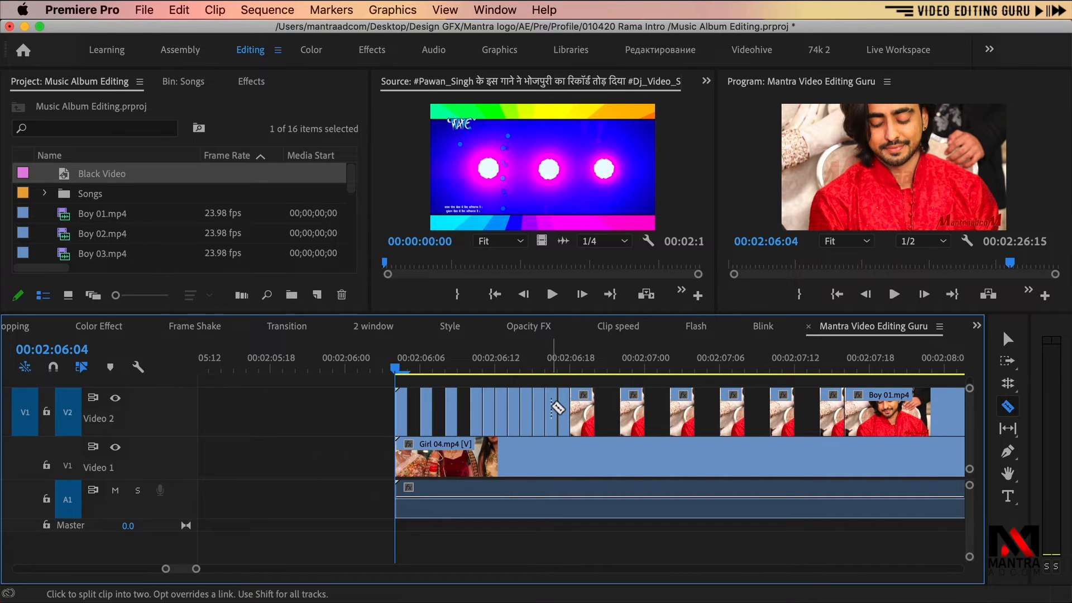
Step: Delete the one-frame Boy 01.mp4 pieces at 00:02:06:11, 00:02:06:13, 00:02:06:15 and 00:02:06:17 on V2
key("v")
left_click(487, 402)
key("Delete")
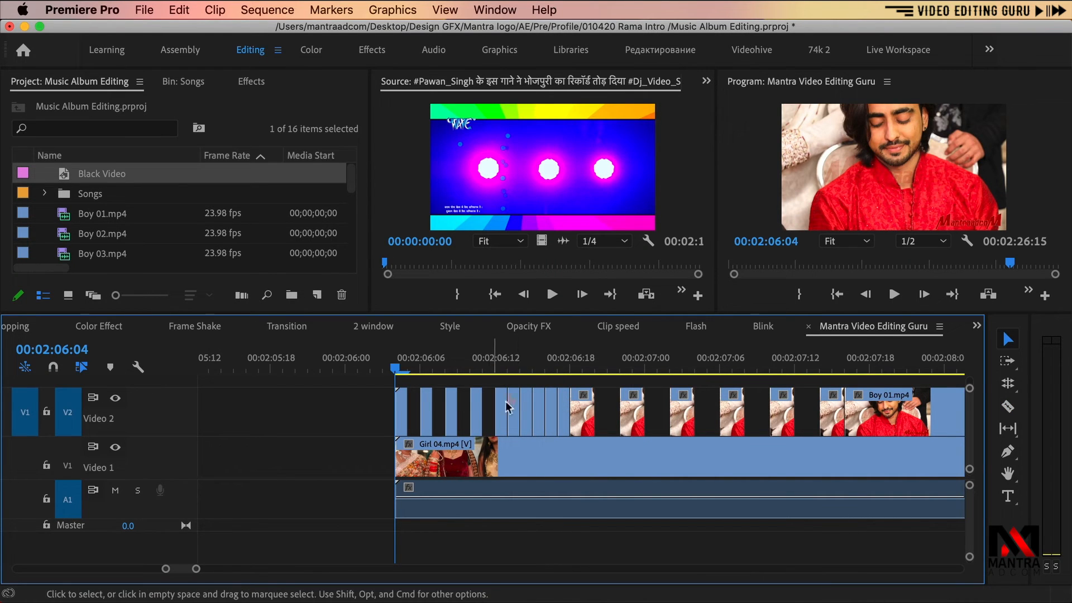
left_click(512, 400)
key("Delete")
left_click(540, 401)
key("Delete")
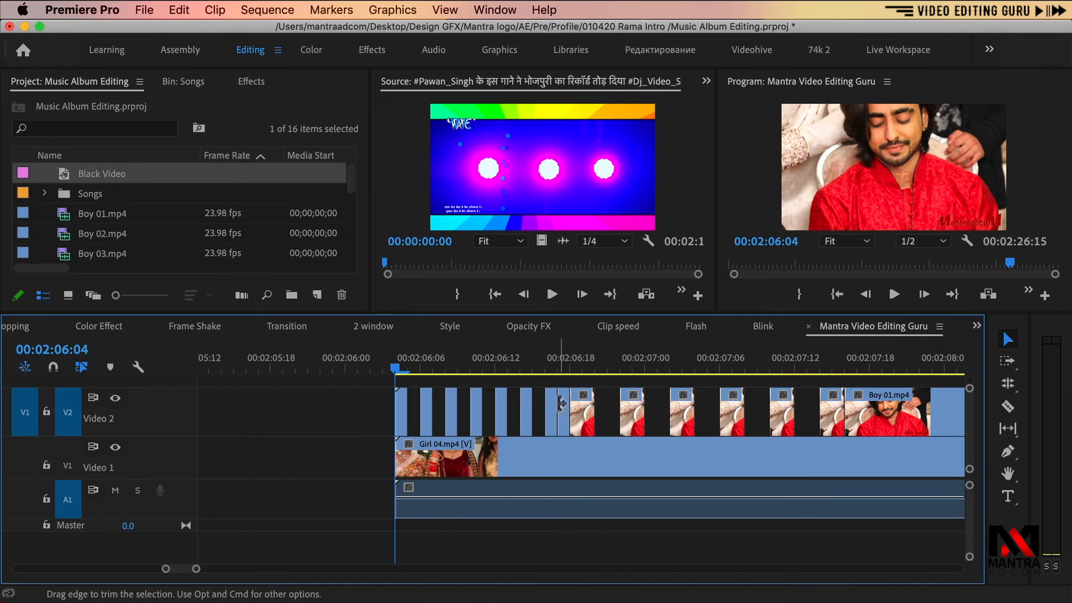
left_click(564, 401)
key("Delete")
Step: Extend the Boy 01.mp4 piece at 00:02:06:18 on V2 to 00:02:06:22 and play back the blink section
left_click_drag(594, 400, 620, 400)
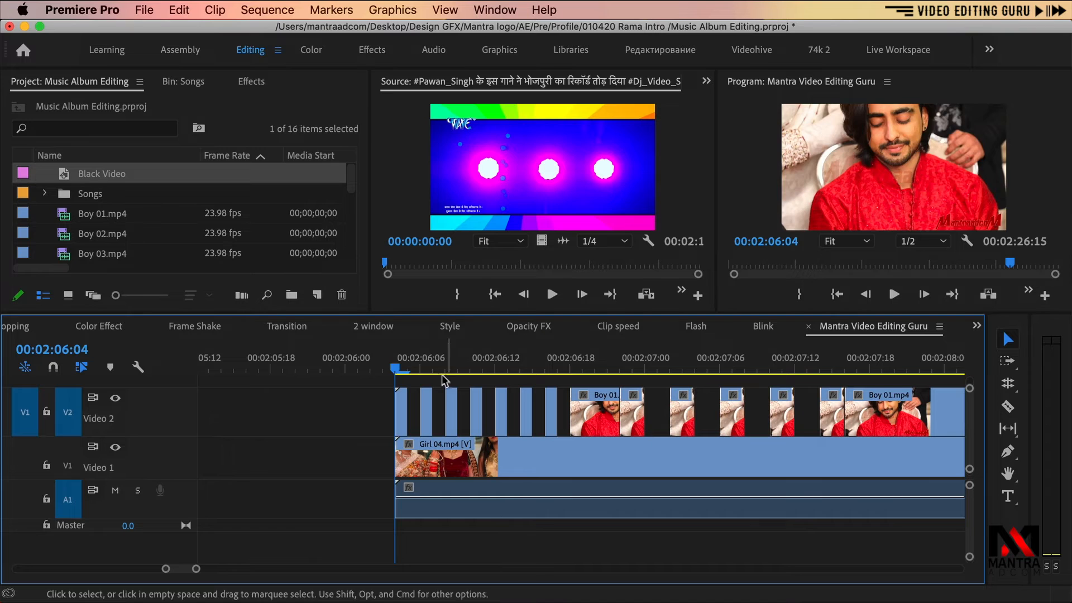
key("space")
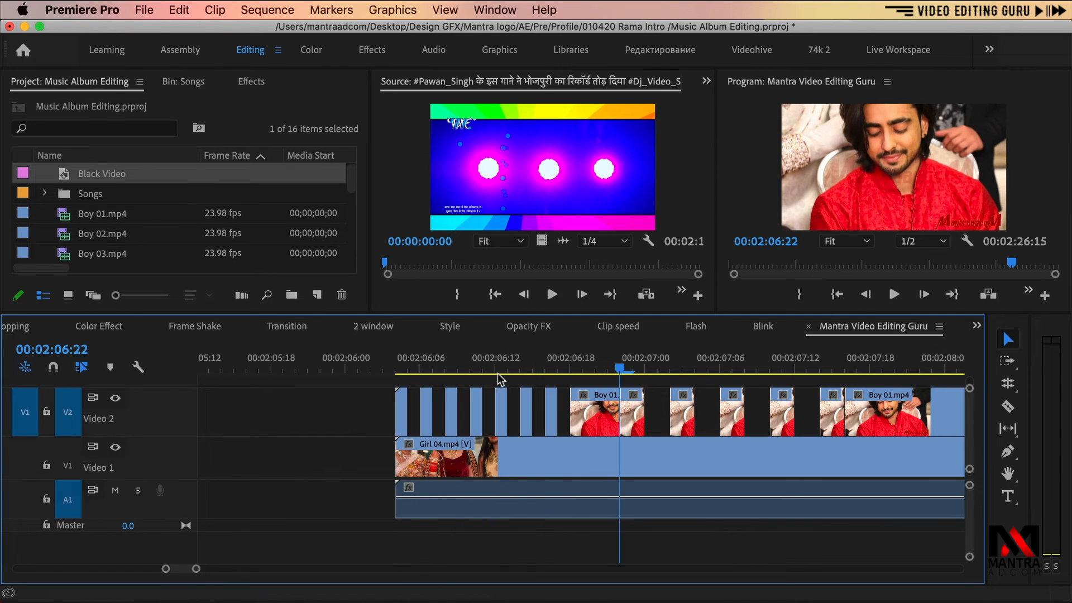
key("space")
Step: Trim the end of the last Boy 01.mp4 clip on V2 to a three-second duration and shorten Girl 04.mp4 on V1 to match
key("minus")
key("minus")
key("minus")
left_click(504, 452)
key("minus")
key("minus")
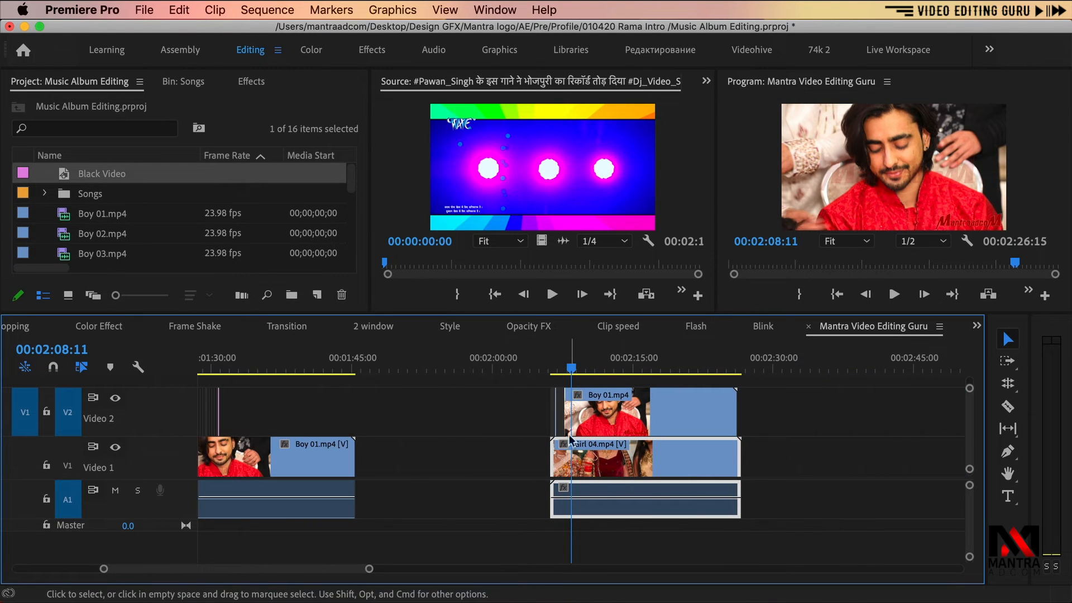
left_click_drag(735, 415, 593, 417)
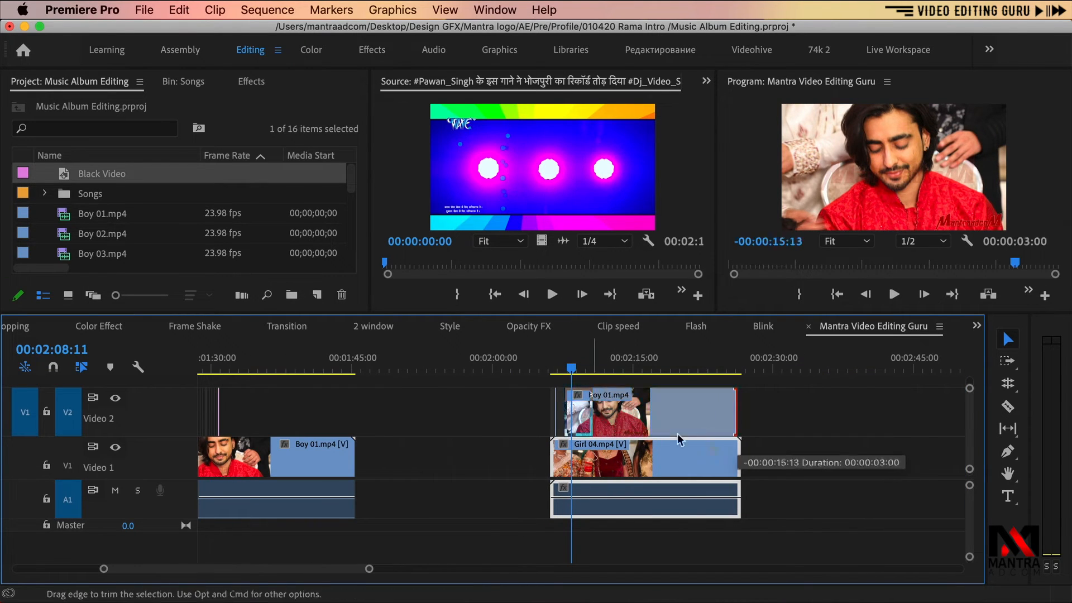
left_click_drag(738, 455, 591, 455)
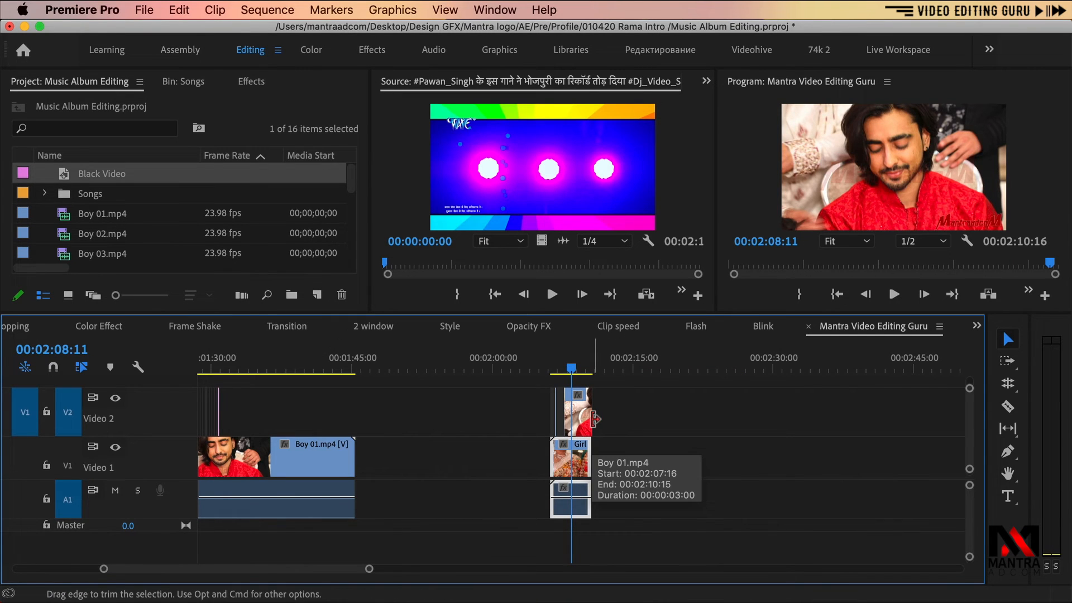
Step: Copy the Boy 01.mp4 and Girl 04.mp4 blink group and paste it on V2 and V3 at about 00:02:16:09
scroll(376, 430, "left", 5)
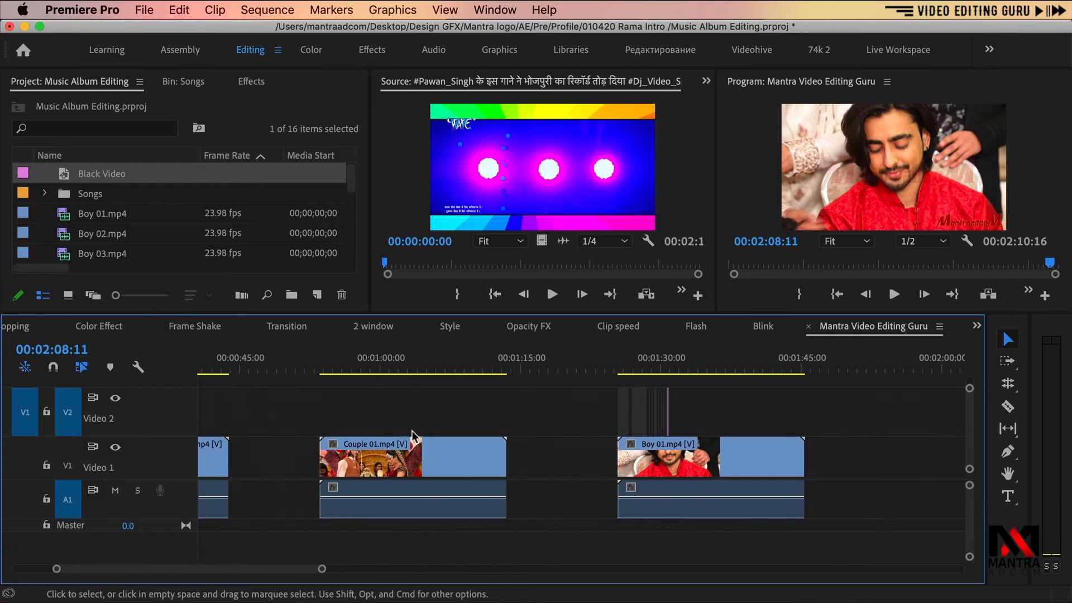
key("minus")
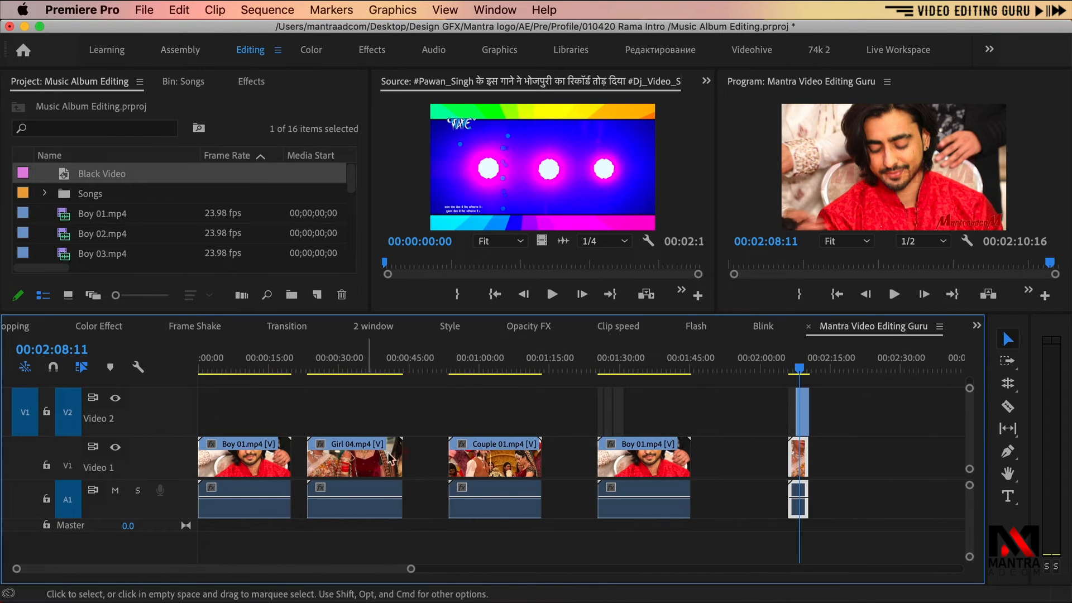
left_click(506, 461)
scroll(536, 452, "right", 5)
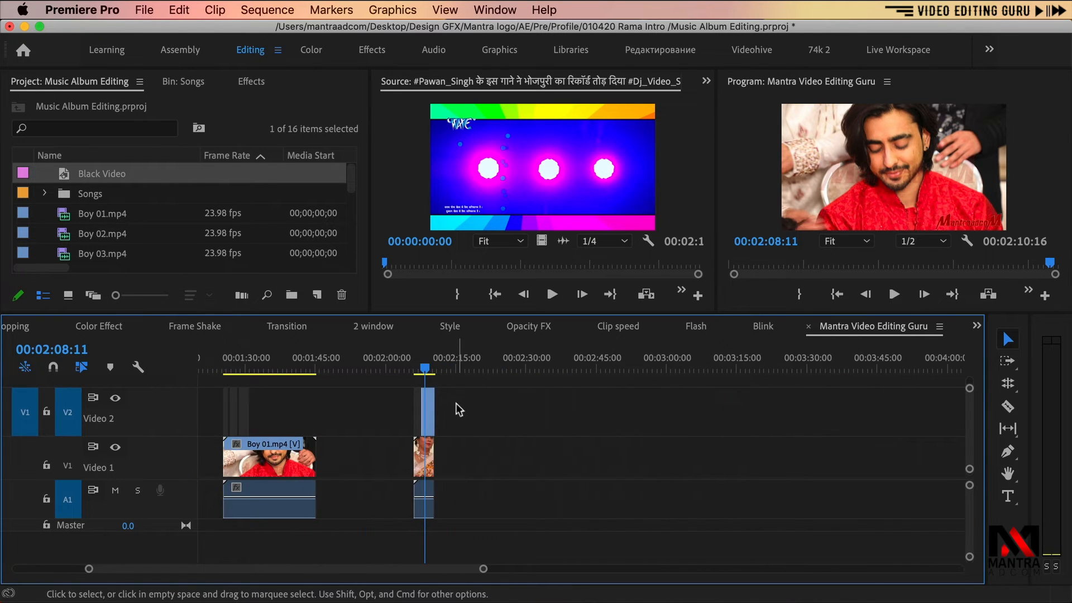
left_click_drag(458, 364, 383, 367)
left_click_drag(484, 431, 372, 506)
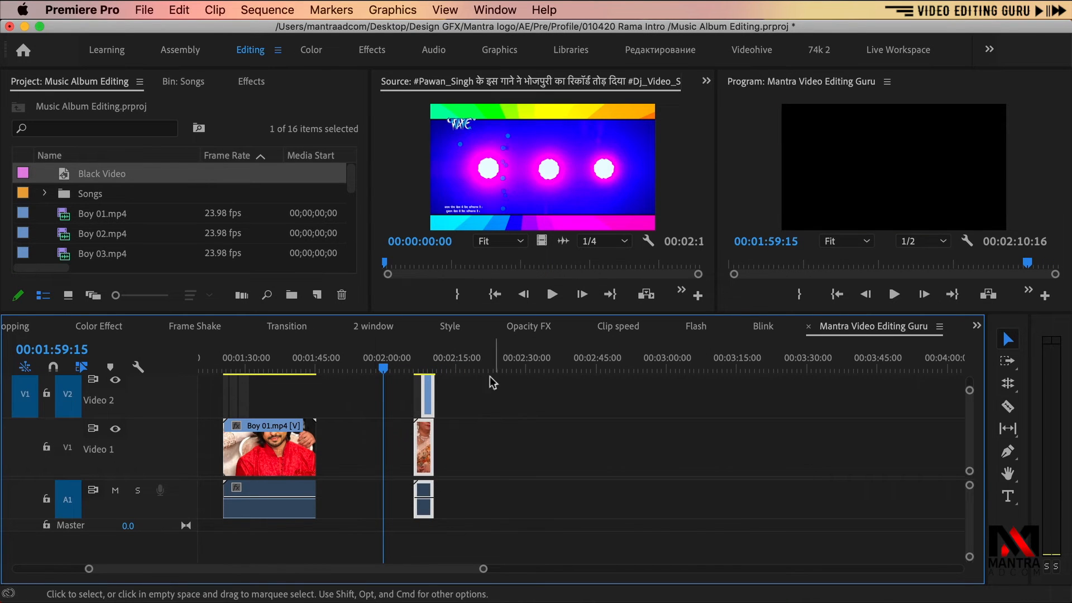
left_click(463, 369)
key("super+v")
Step: Move the Couple 01.mp4 clip on V1 beneath the pasted blink group, aligned with the group's start
scroll(400, 436, "left", 2)
scroll(400, 437, "up", 1)
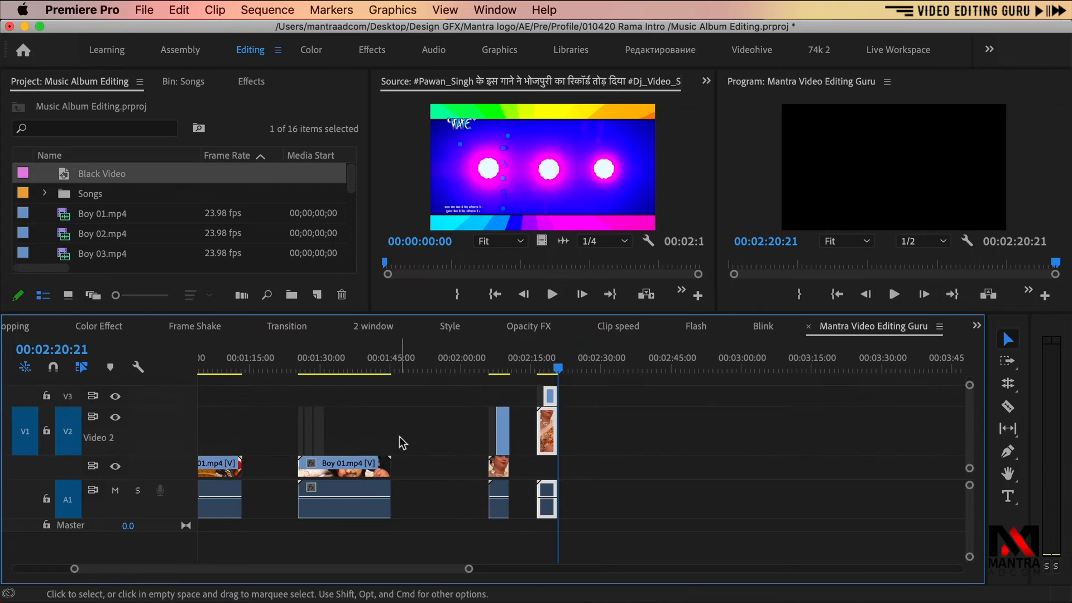
scroll(400, 437, "down", 2)
left_click_drag(232, 447, 613, 448)
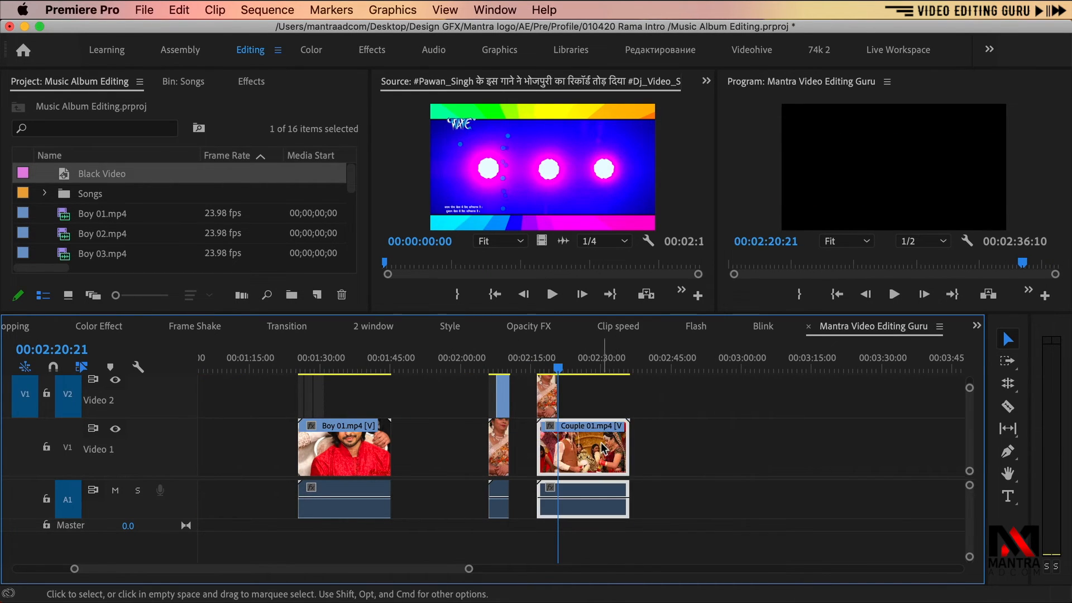
Step: Delete the Girl 04.mp4 clip on V2 and play back the Boy 01.mp4 pieces over Couple 01.mp4
key("=")
key("=")
scroll(571, 445, "up", 2)
left_click(550, 440)
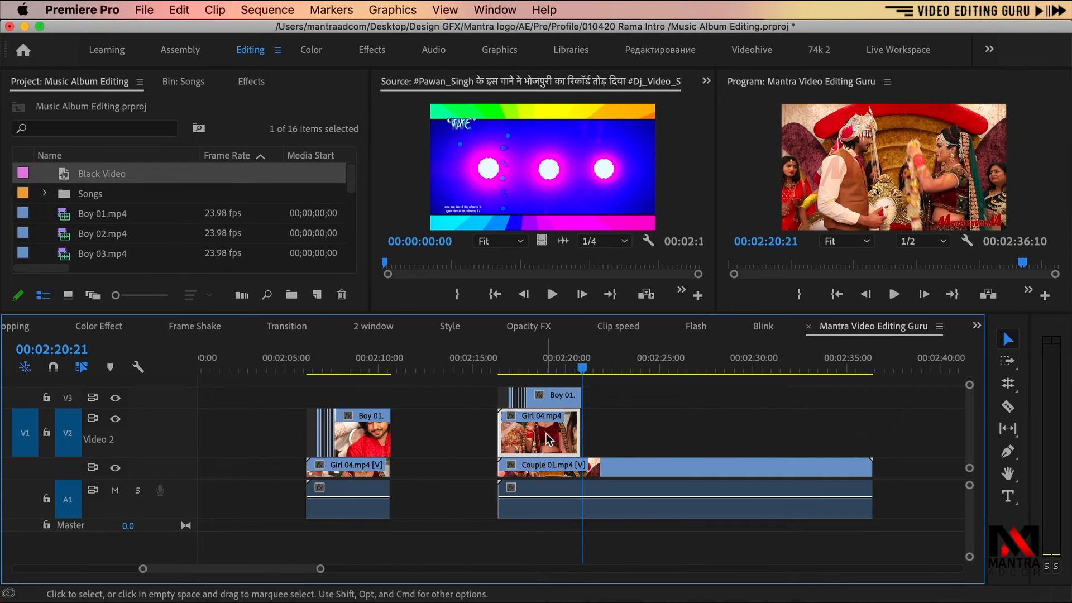
key("Delete")
left_click(501, 370)
key("space")
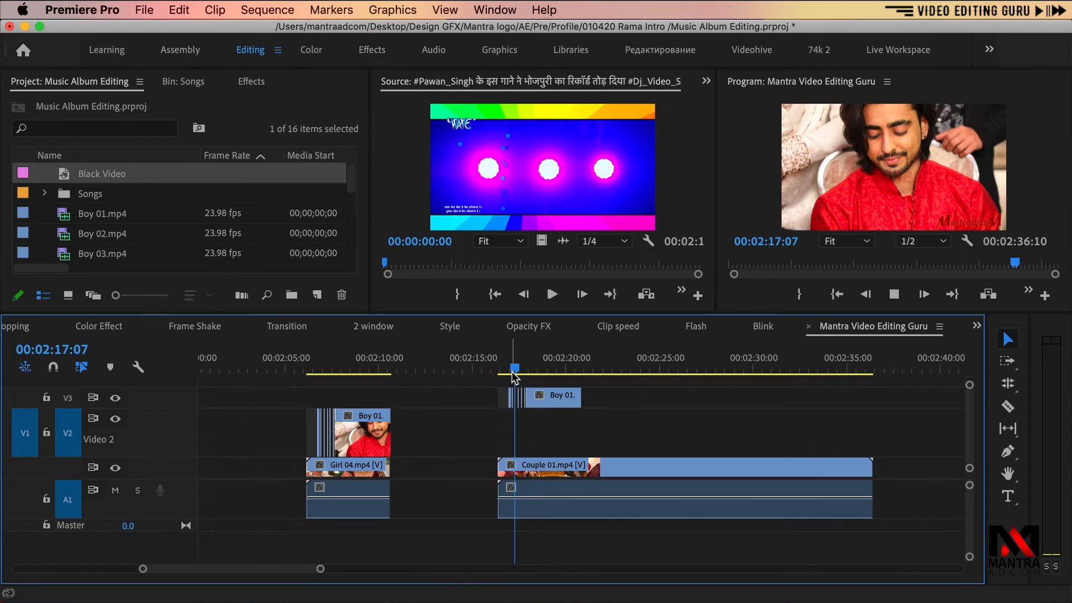
key("space")
Step: Scrub the Boy 01.mp4 pieces around 00:02:17:04 and restore the deleted Girl 04.mp4 clip on V2
key("=")
key("=")
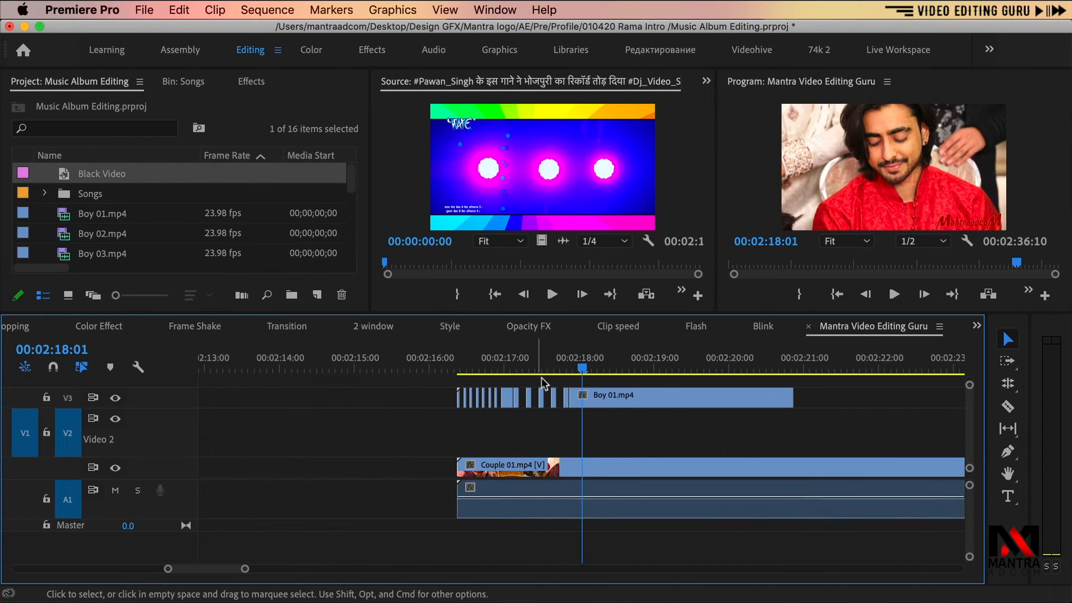
mouse_move(523, 376)
left_mouse_down()
mouse_move(549, 373)
mouse_move(518, 373)
left_mouse_up()
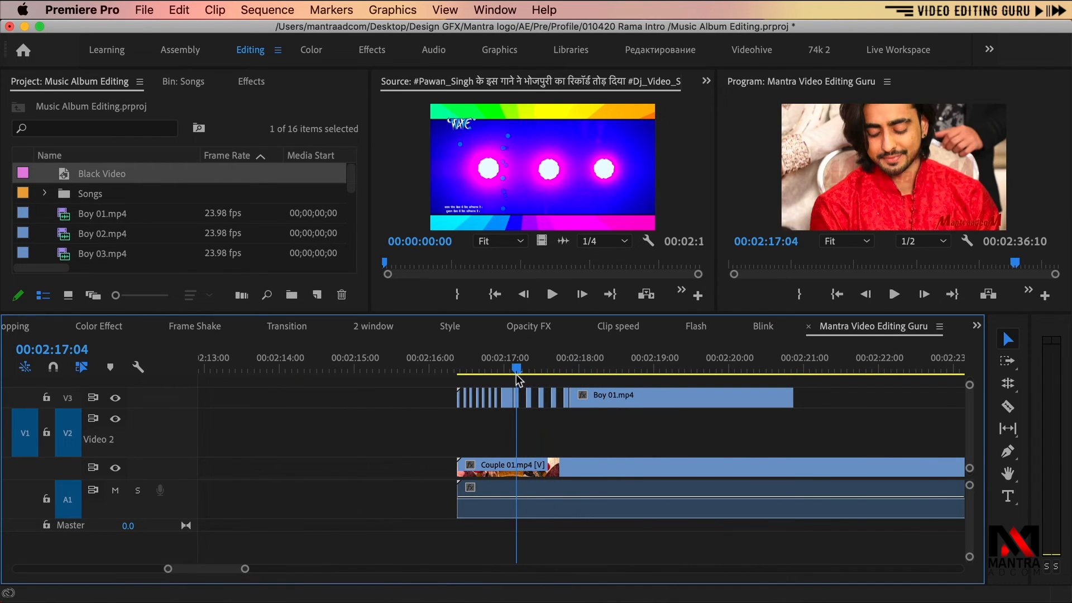
key("minus")
key("minus")
key("minus")
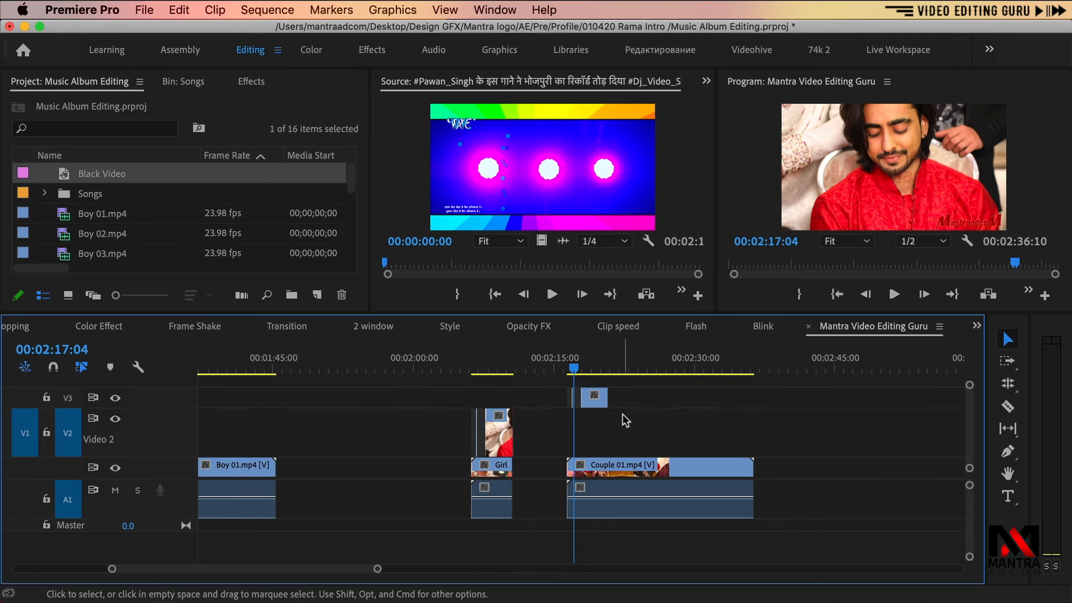
key("equal")
key("equal")
key("equal")
Step: Apply the Black & White effect from Image Control to Girl 04.mp4 on V2 and play back the blink section
left_click(597, 427)
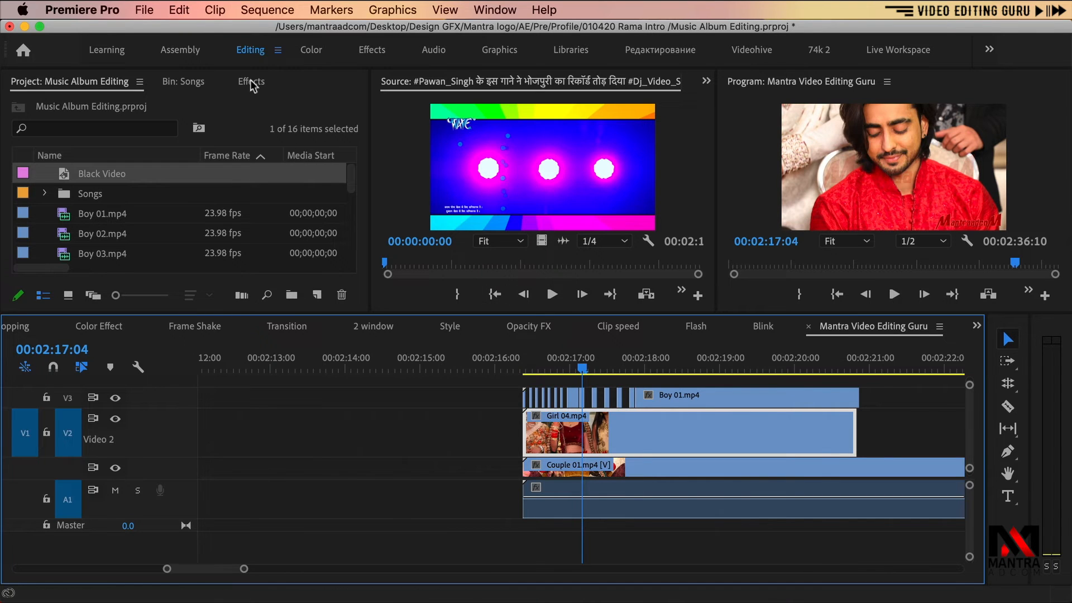
left_click(183, 81)
left_click(247, 84)
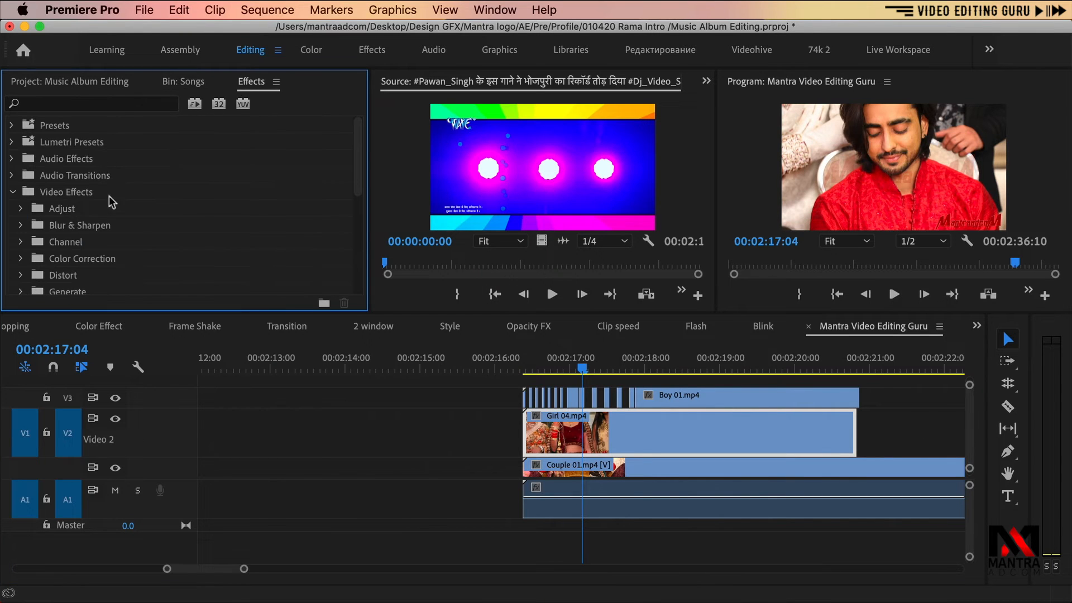
scroll(112, 205, "down", 4)
scroll(112, 205, "up", 2)
left_click(22, 210)
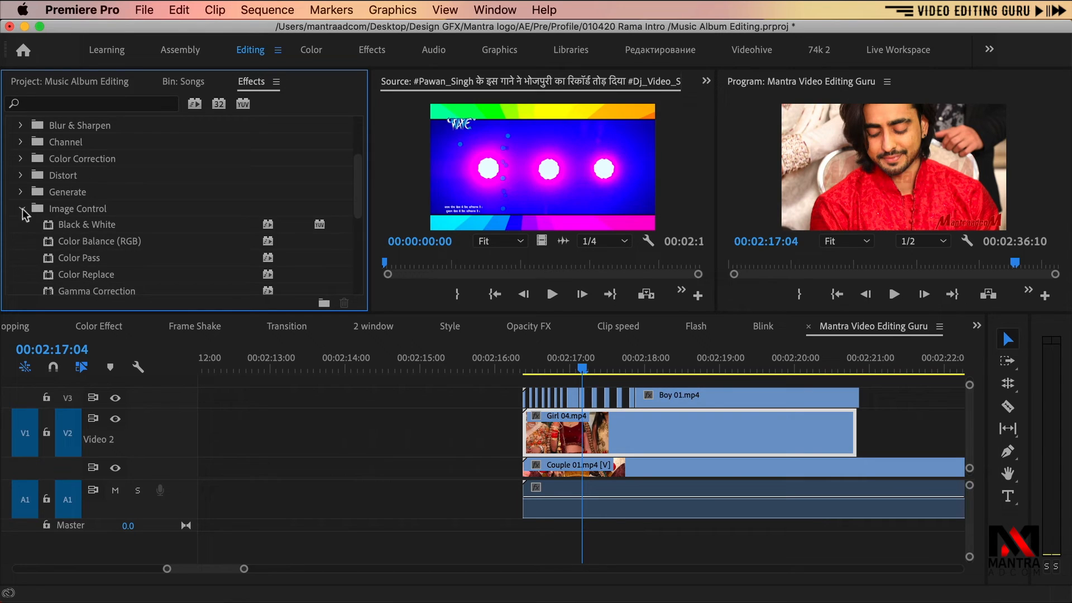
left_click_drag(87, 222, 636, 438)
mouse_move(582, 369)
left_mouse_down()
mouse_move(620, 372)
mouse_move(525, 375)
mouse_move(596, 373)
mouse_move(585, 370)
left_mouse_up()
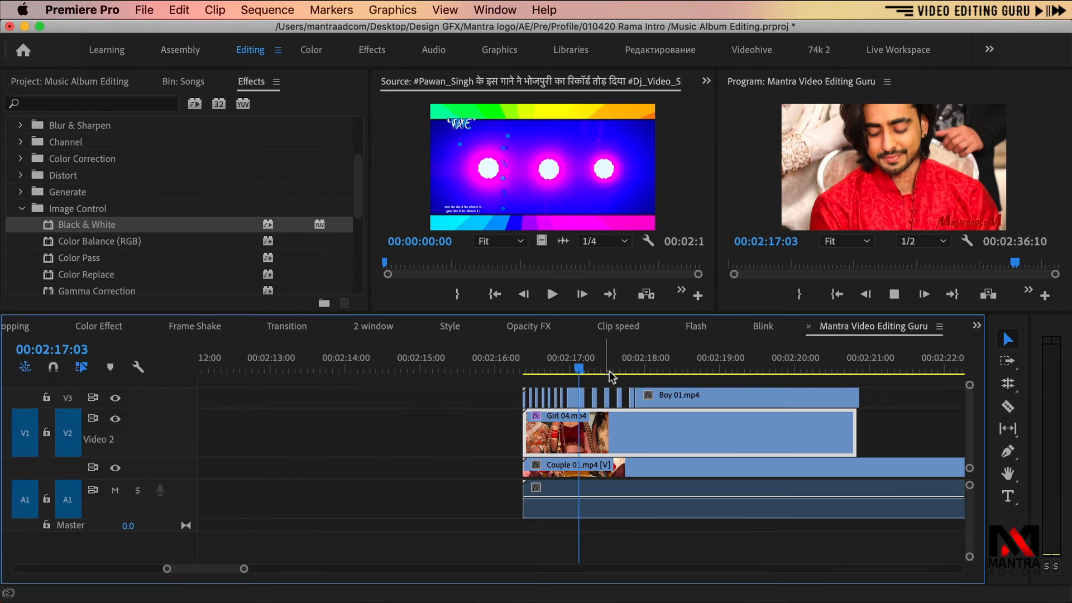
Step: Trim two frames off the start of the uncut Boy 01.mp4 clip on V3 and razor it into short pieces up to about 00:02:19:03
left_click_drag(641, 398, 648, 397)
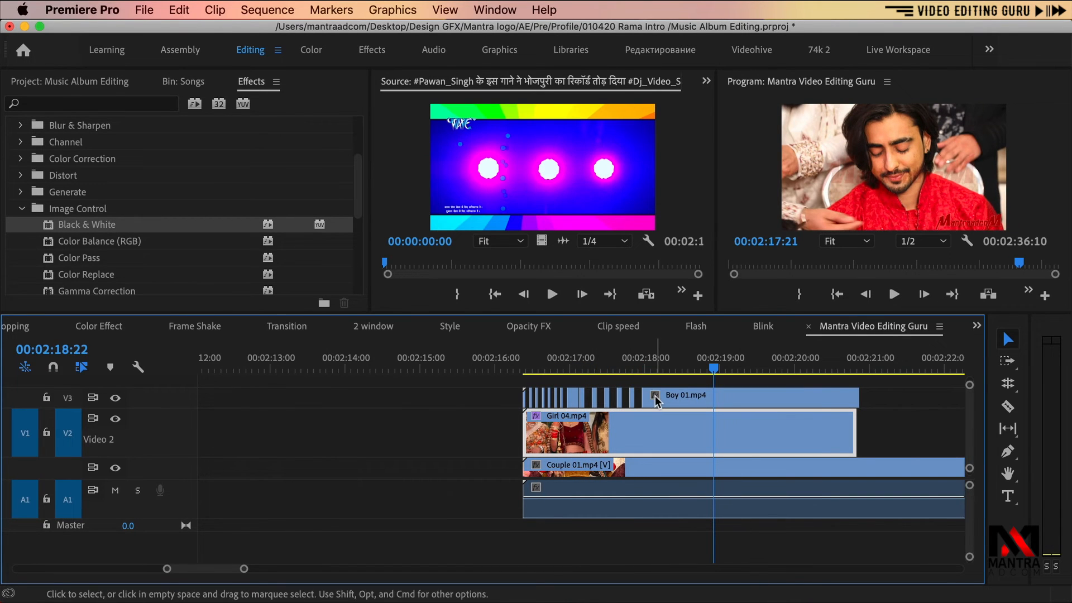
key("c")
left_click(671, 397)
left_click(685, 398)
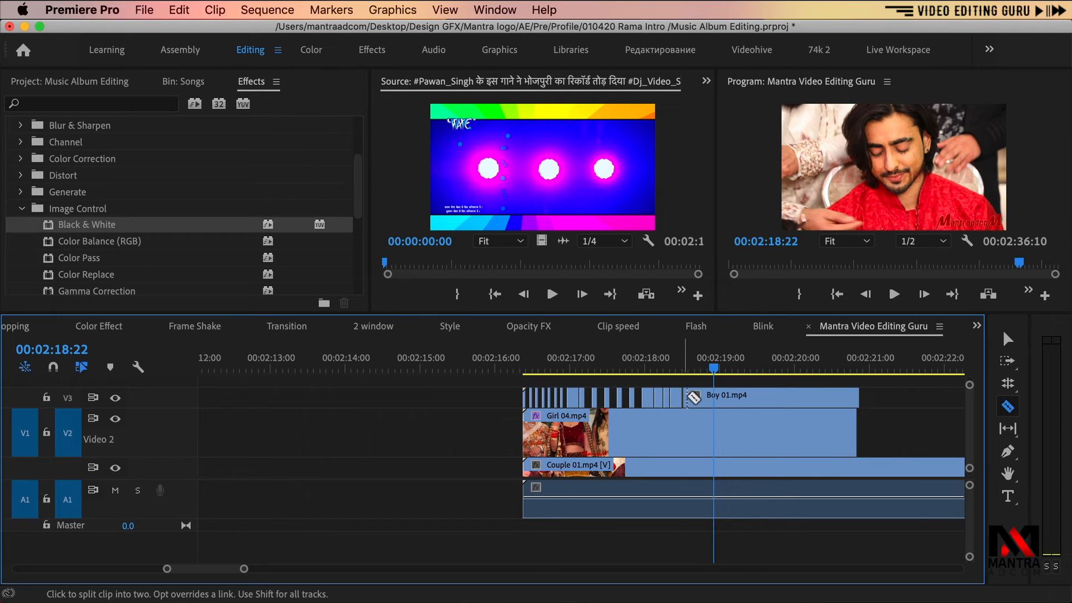
left_click(693, 398)
left_click(699, 399)
left_click(706, 398)
left_click(709, 398)
left_click(714, 398)
left_click(721, 398)
left_click(730, 398)
Step: Razor the rest of Boy 01.mp4 on V3 into short uneven pieces between about 00:02:19:08 and 00:02:20:14
left_click(755, 399)
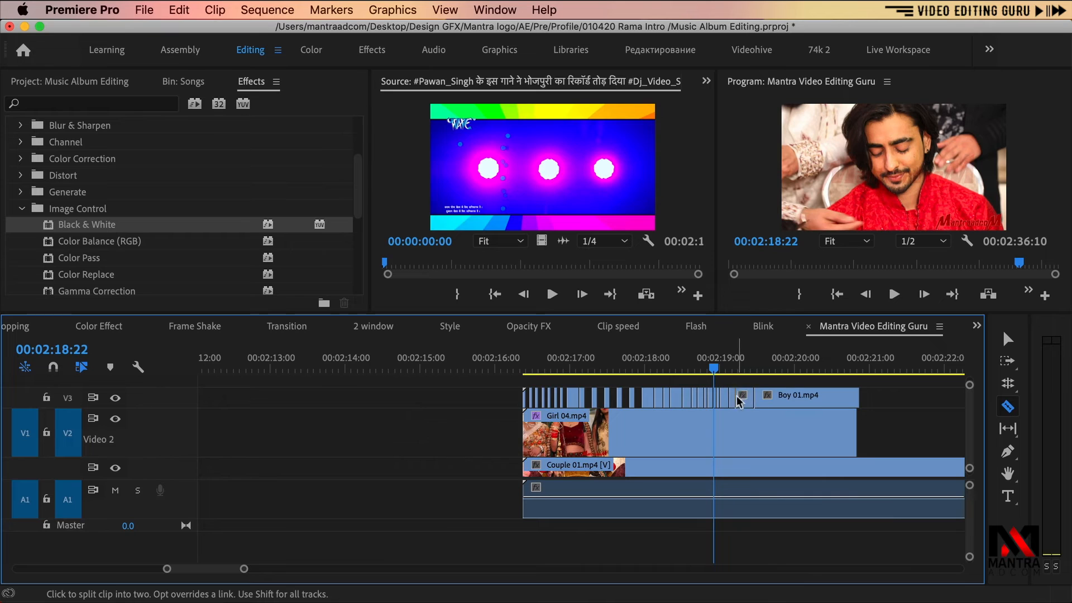
left_click(746, 399)
left_click(759, 398)
left_click(771, 398)
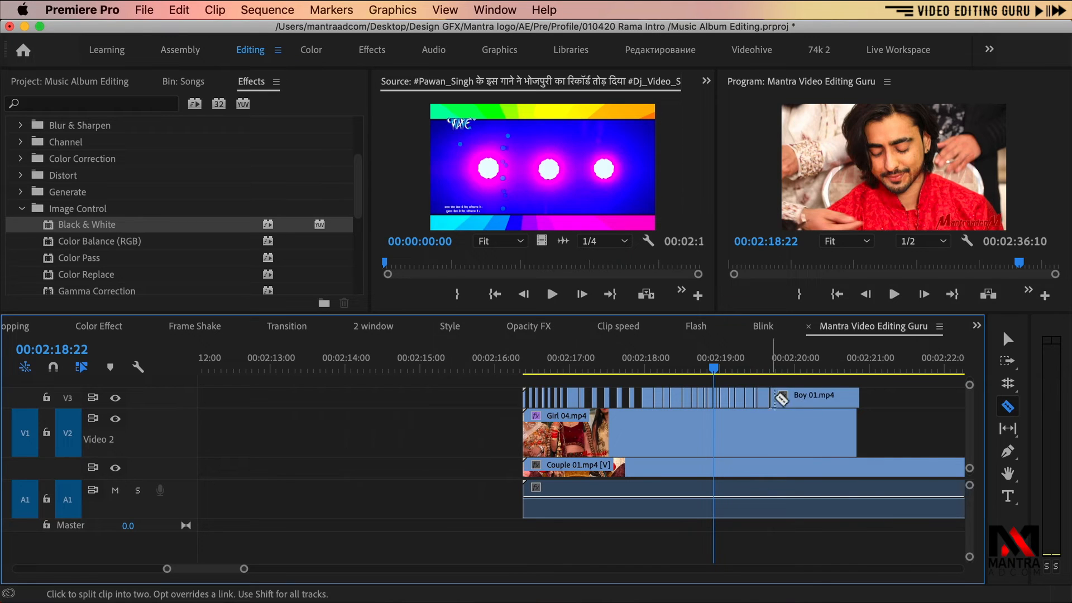
left_click(777, 398)
left_click(793, 398)
left_click(799, 398)
left_click(808, 398)
left_click(821, 399)
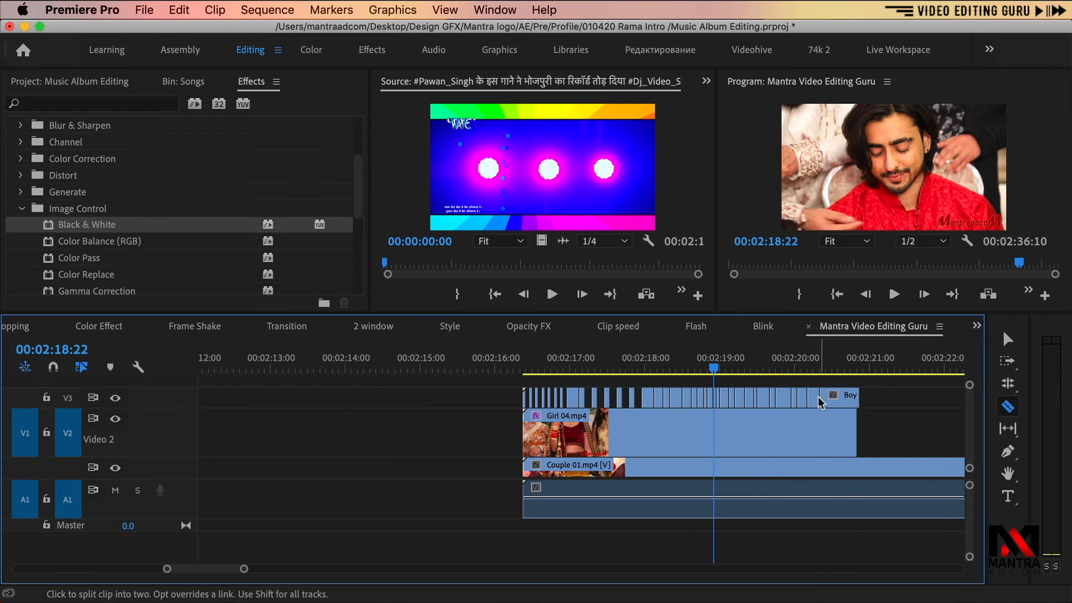
left_click(816, 398)
left_click(830, 398)
left_click(842, 398)
Step: Delete alternate short Boy 01.mp4 pieces on V3 from about 00:02:18:03 onward, exposing the black-and-white Girl 04.mp4 in the gaps
key("v")
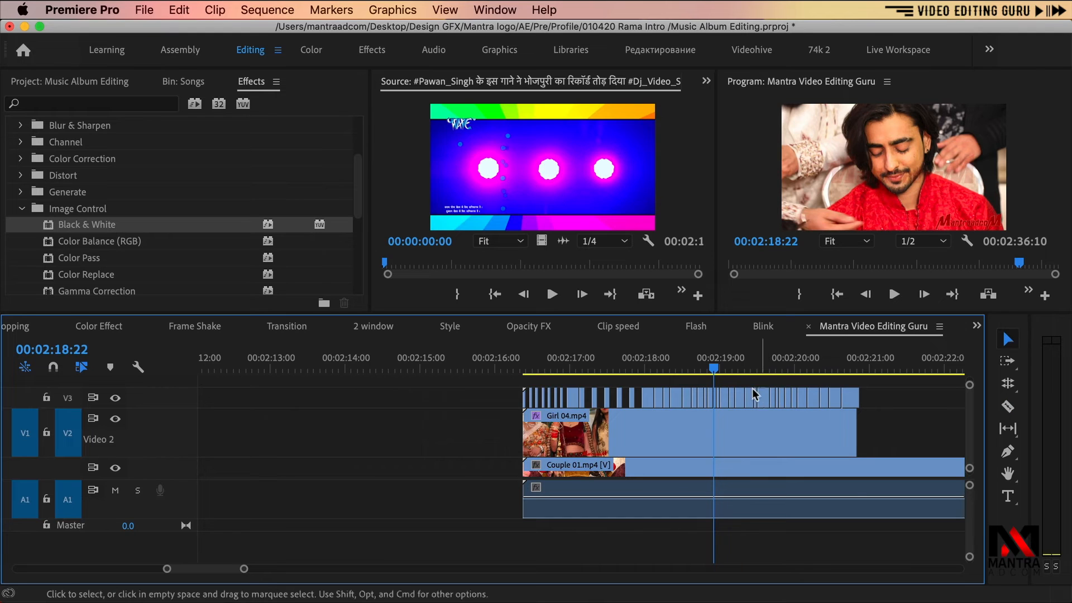
left_click(658, 398)
key("Delete")
left_click(676, 398)
key("Delete")
left_click(701, 399)
left_click(724, 398, "shift")
key("Delete")
left_click(742, 399)
key("Delete")
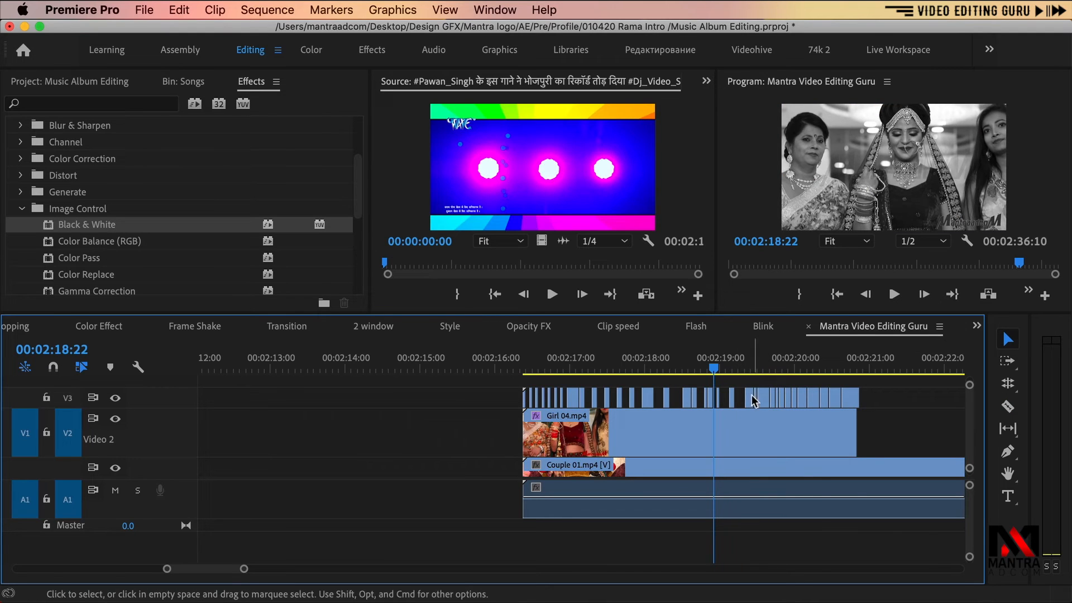
left_click_drag(760, 398, 764, 395)
key("Delete")
Step: Play back the new Boy 01.mp4 and black-and-white Girl 04.mp4 blink section and compare it with the earlier colour version
left_click(611, 369)
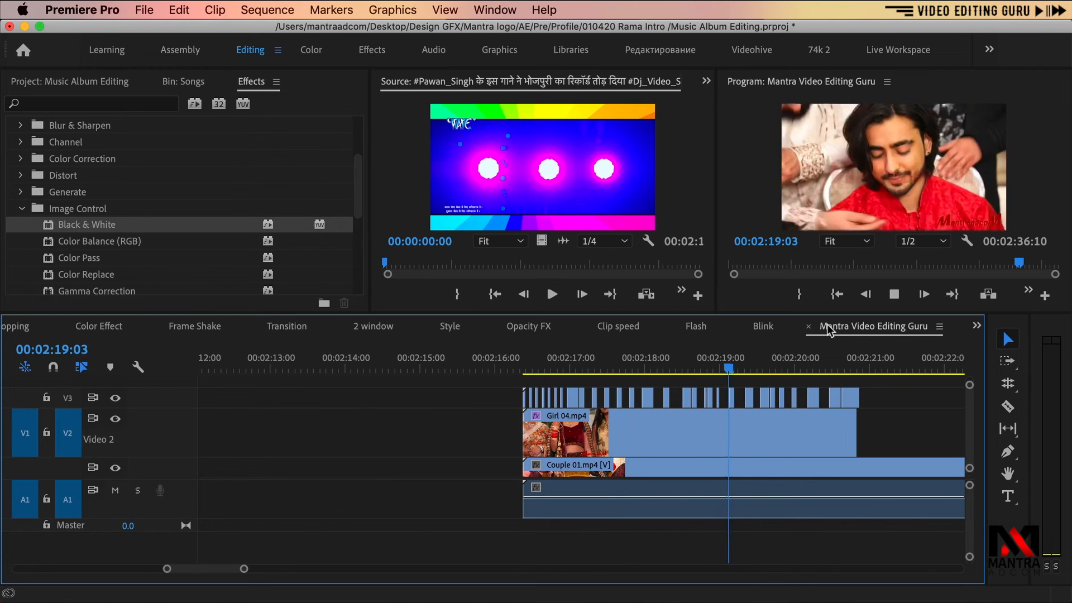
key("space")
key("minus")
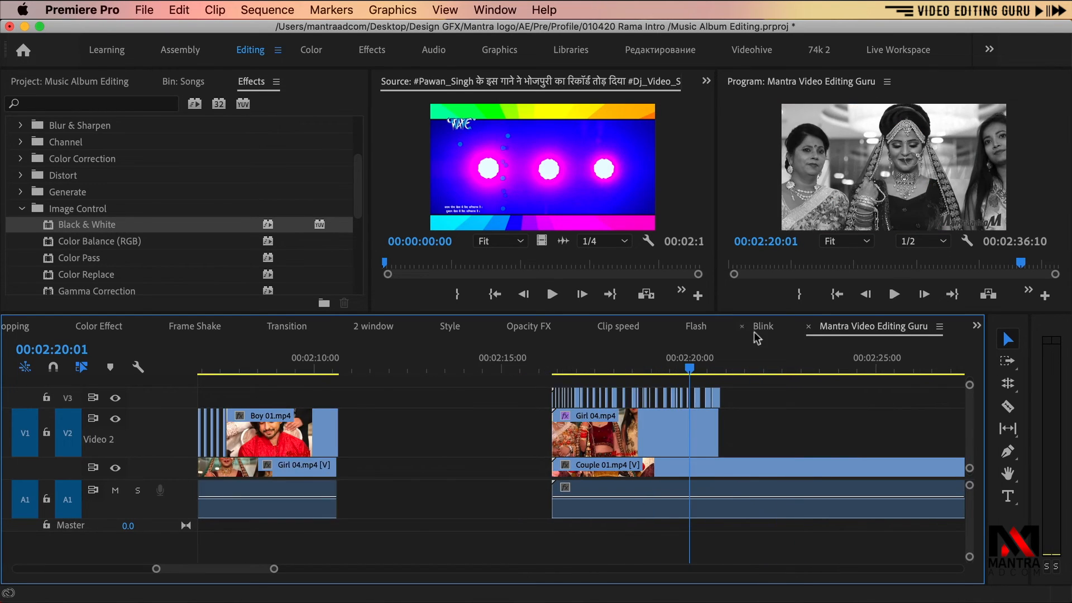
key("equal")
left_click(577, 435)
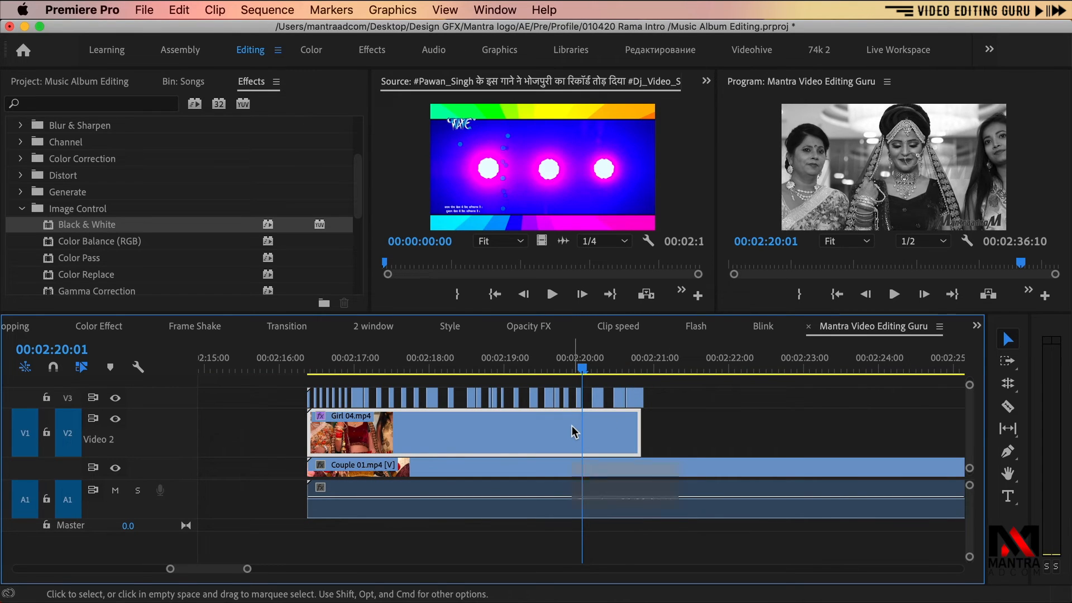
key("minus")
key("minus")
key("minus")
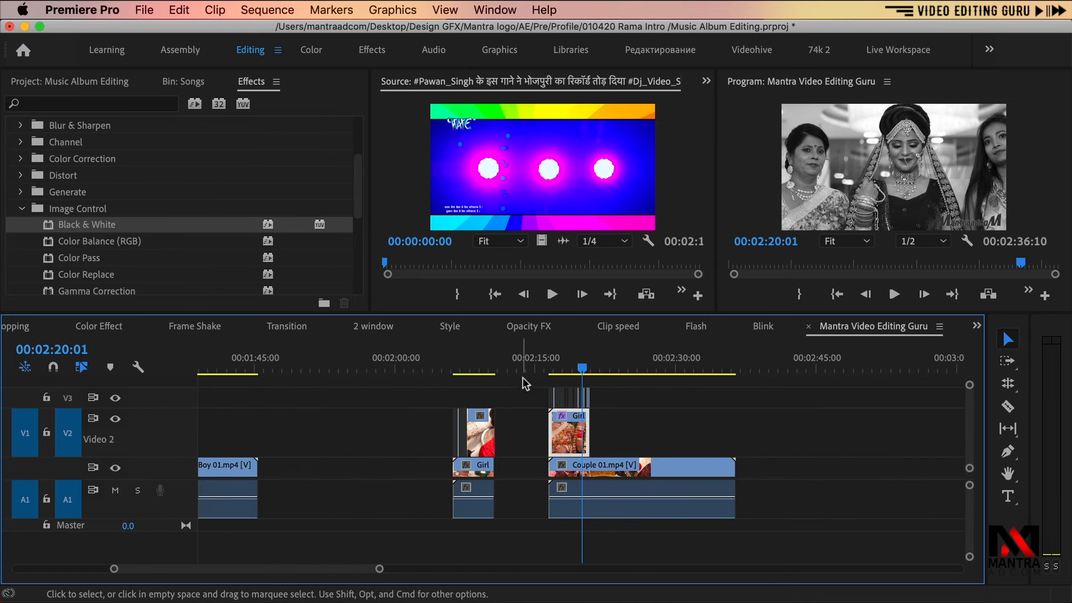
left_click_drag(468, 376, 587, 373)
key("equal")
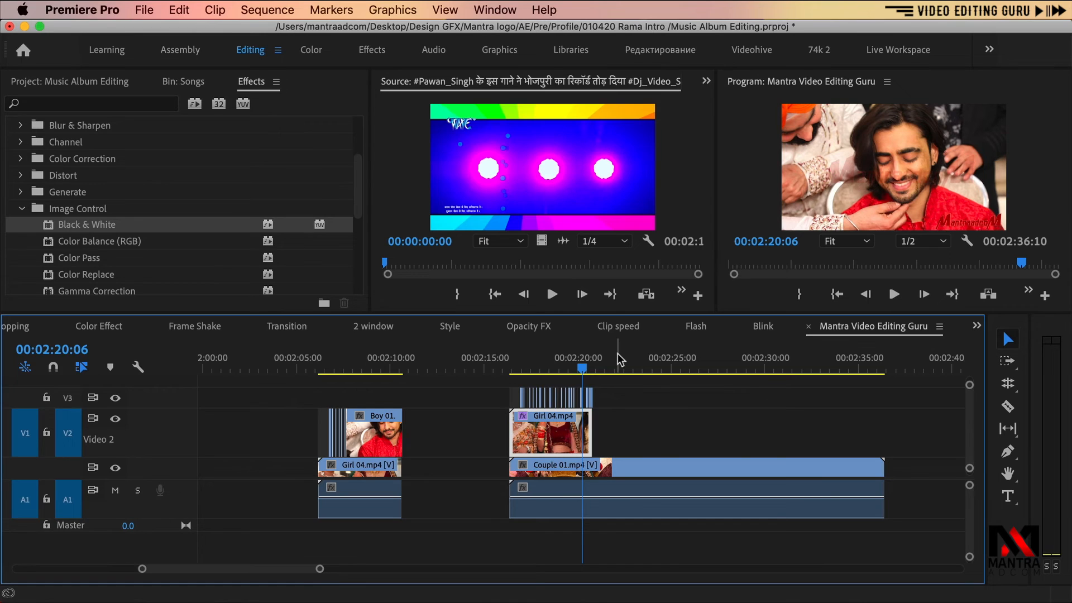
Step: Open the Flash sequence and play it from about 00:00:37:22 and from about 00:01:00:10
left_click(695, 327)
left_click_drag(533, 368, 518, 368)
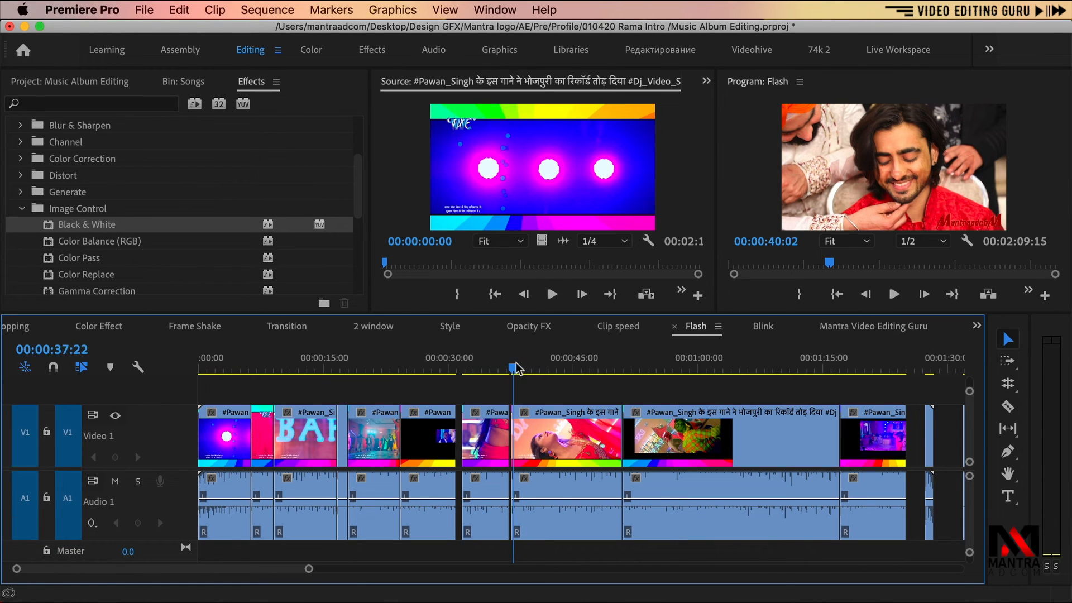
key("space")
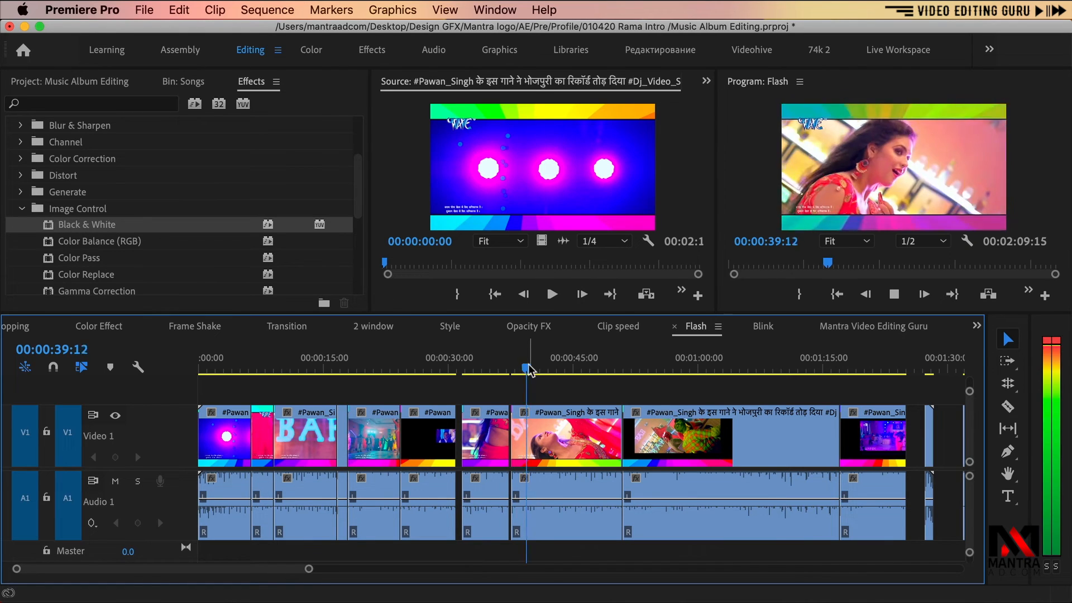
left_click(701, 369)
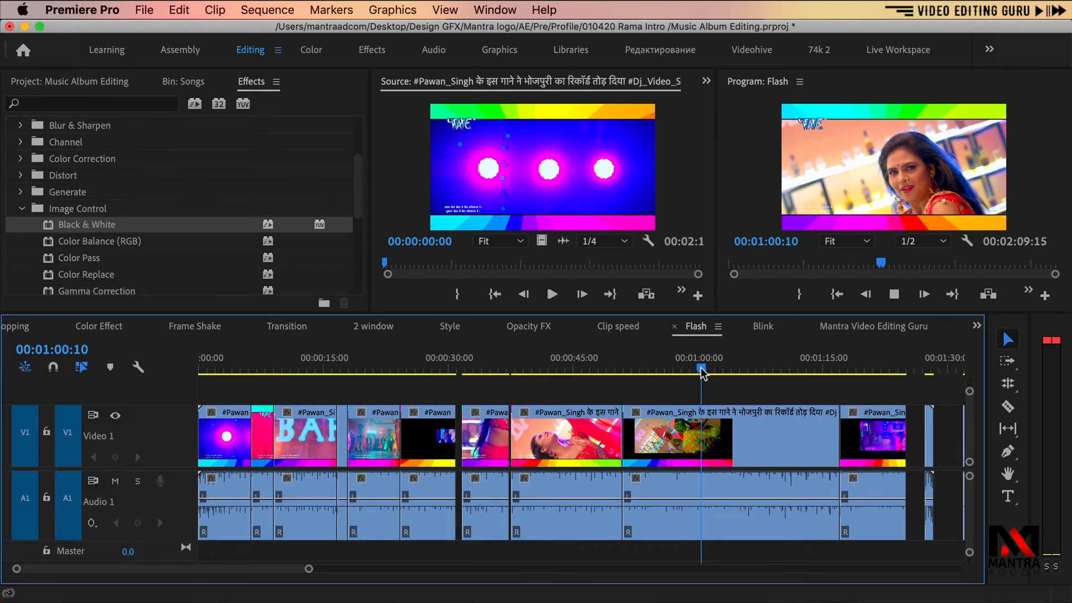
Step: Review the Clip speed sequence and play through the Opacity FX sequence with its whole timeline in view
left_click(621, 328)
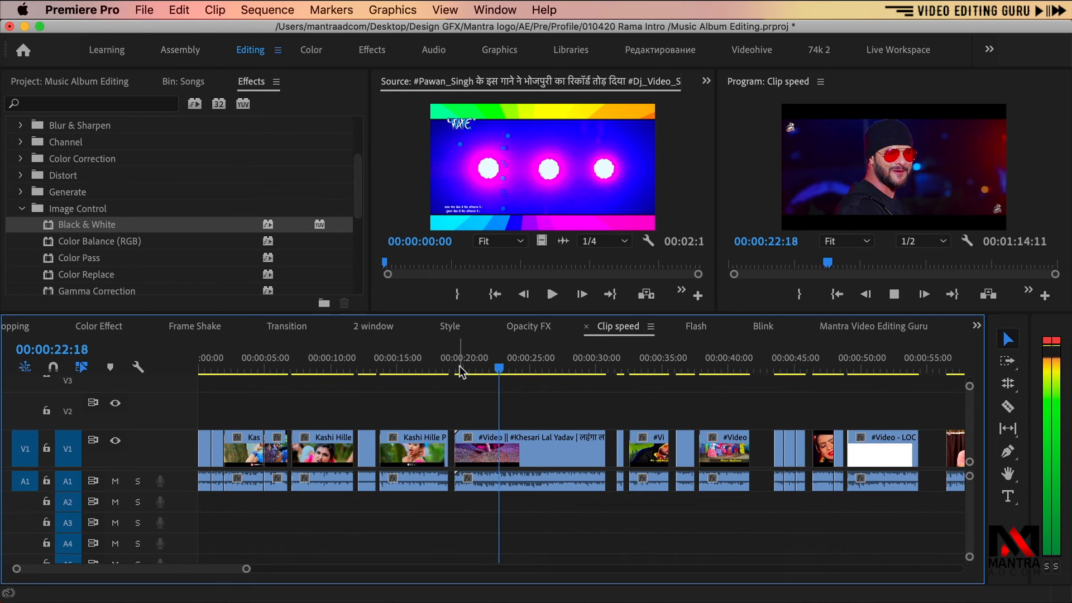
left_click(528, 326)
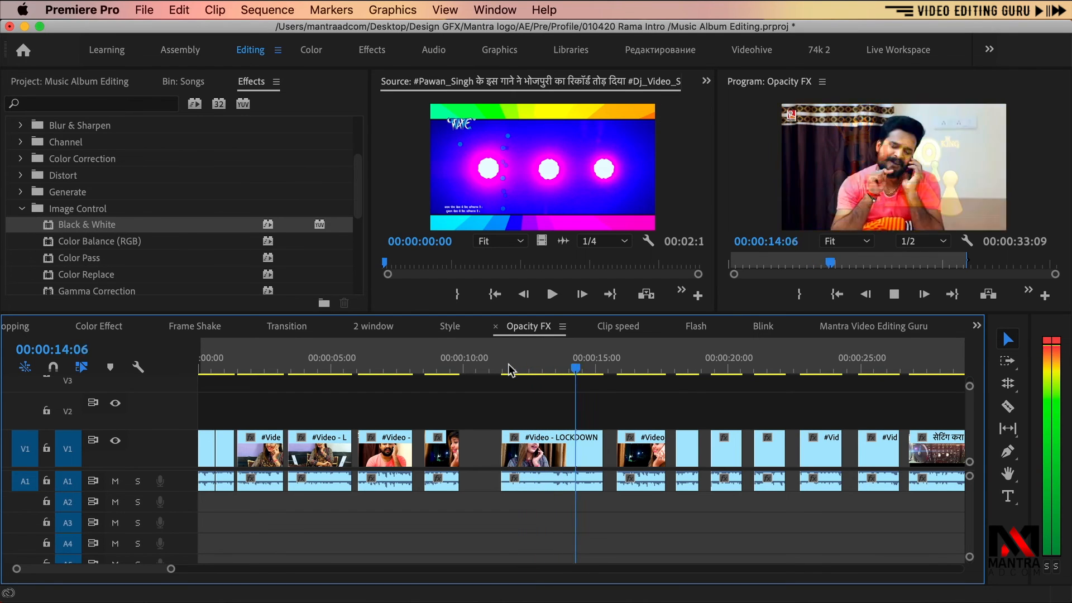
key("minus")
key("minus")
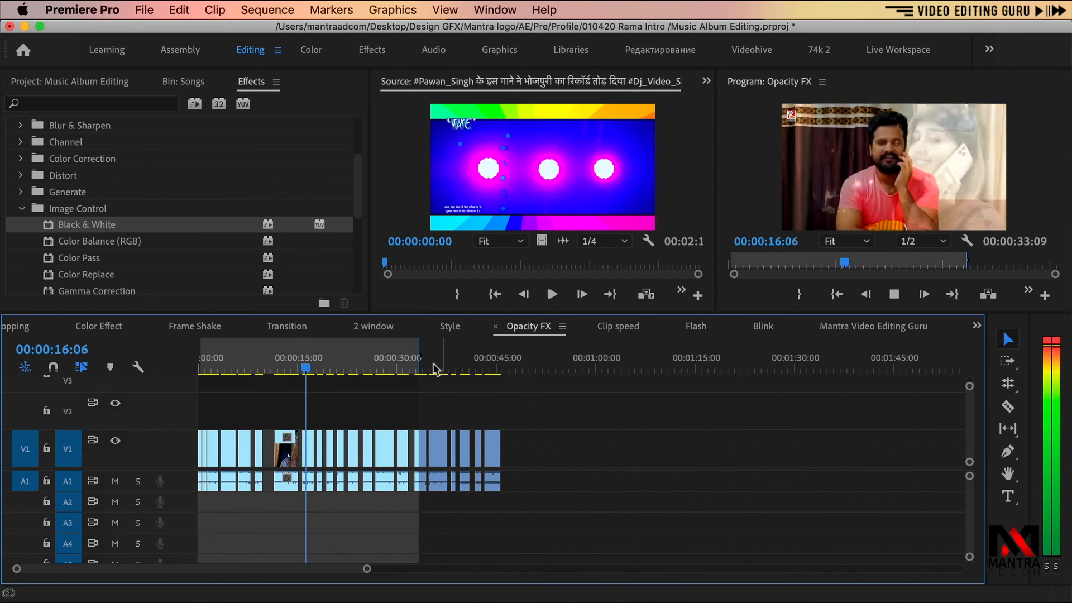